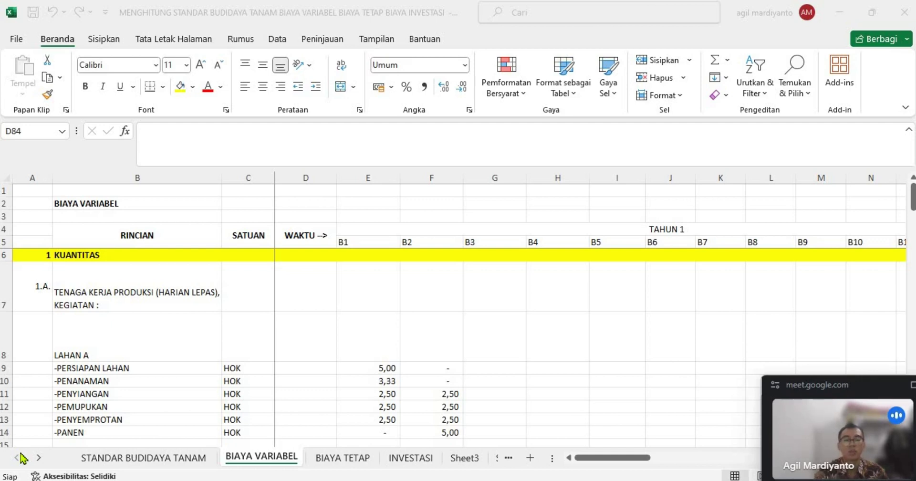
Step: Review the column headings and the KUANTITAS, HARGA and BIAYA VARIABEL sections of the variable cost sheet
key("ctrl+Up")
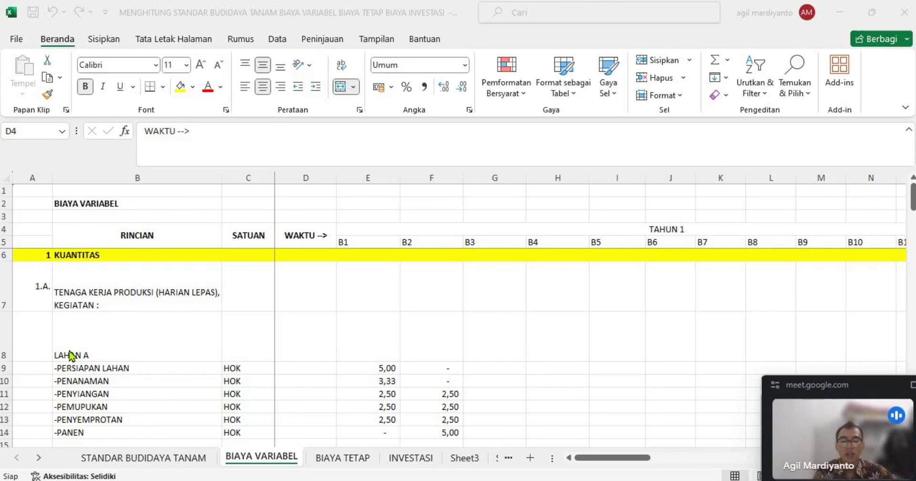
left_click(93, 203)
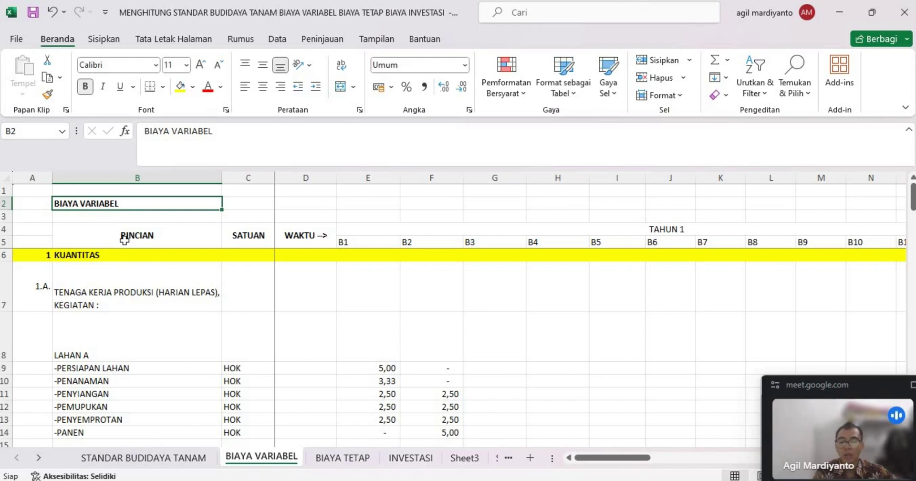
left_click(156, 241)
left_click(230, 245)
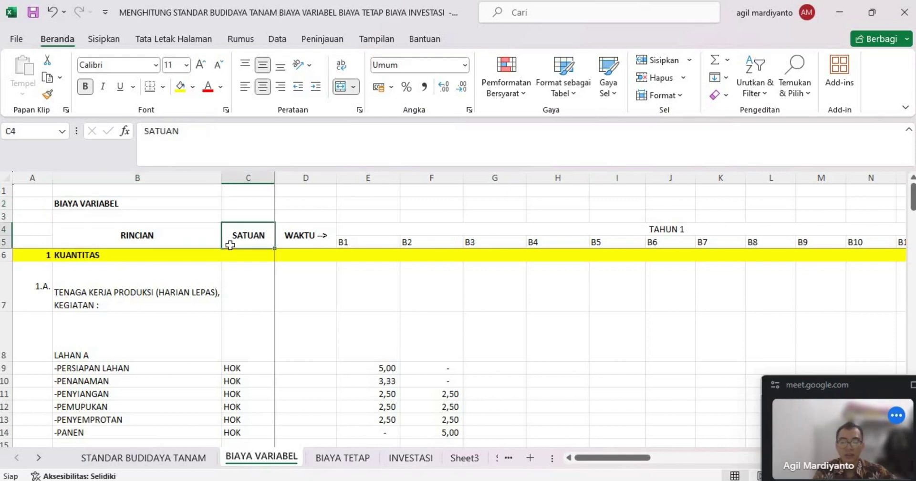
left_click(298, 238)
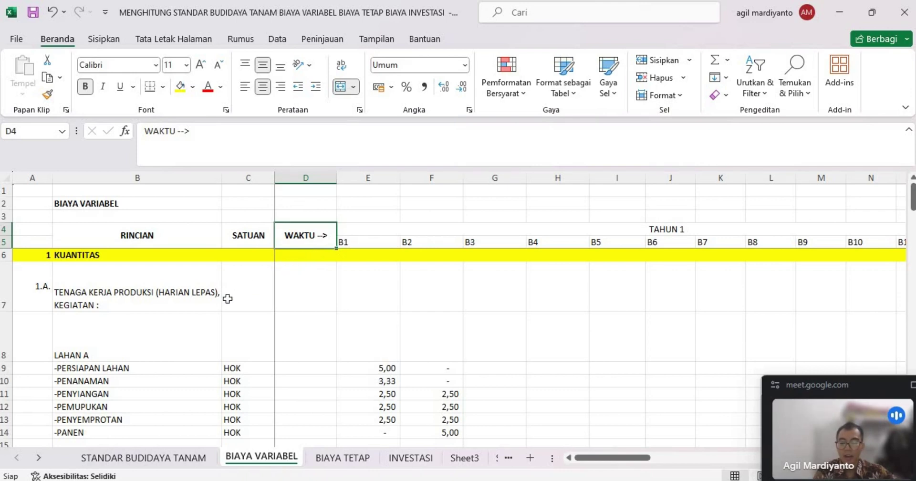
left_click(82, 255)
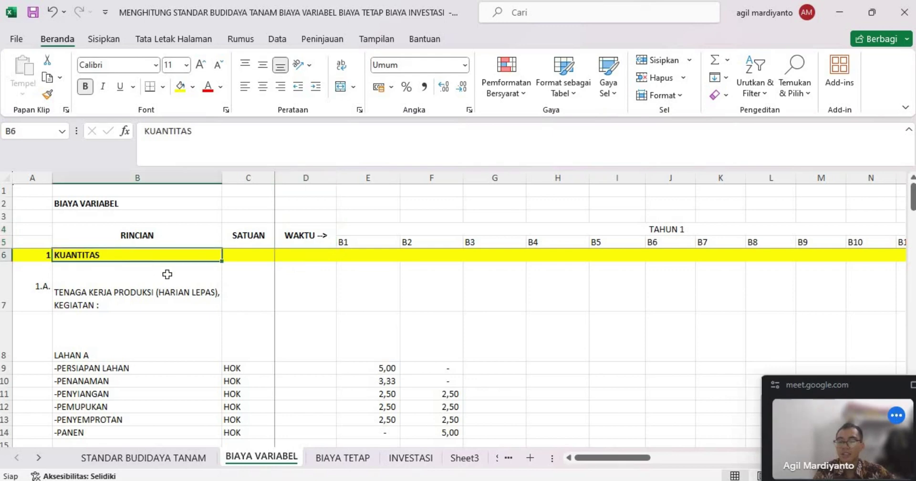
scroll(170, 276, "down", 3)
scroll(170, 276, "down", 16)
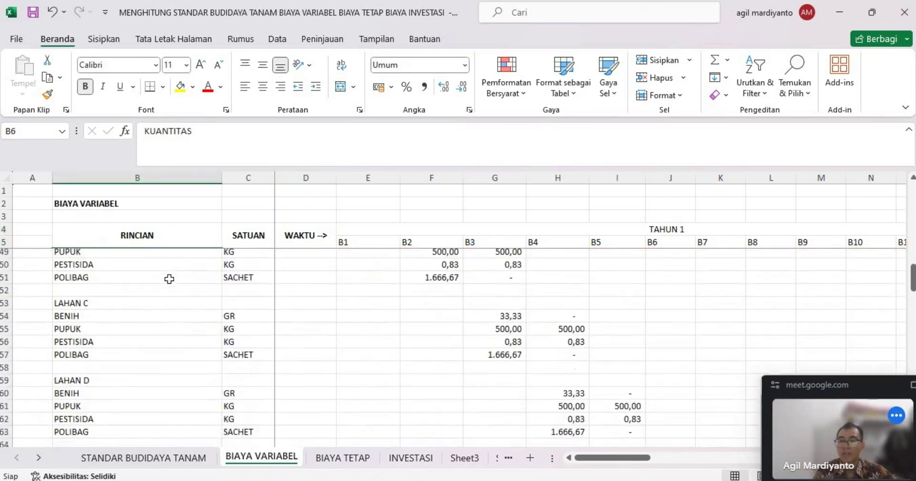
left_click(103, 296)
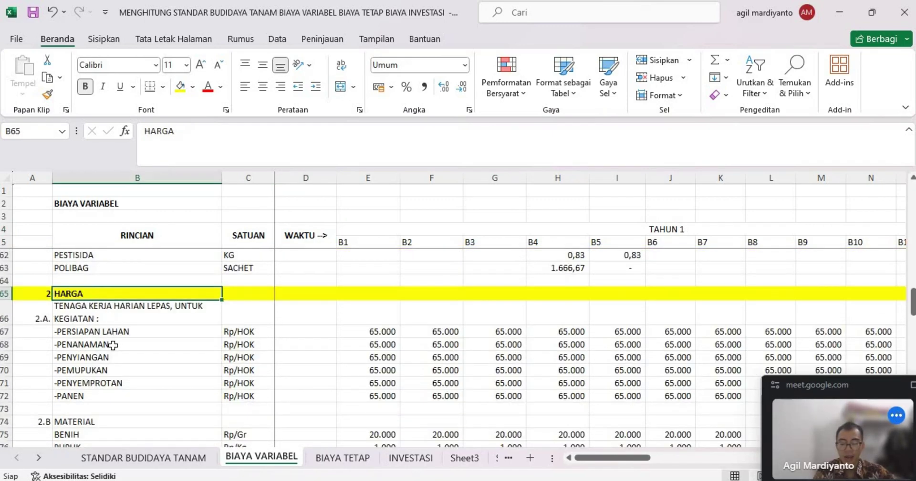
scroll(105, 339, "down", 4)
scroll(99, 334, "down", 1)
left_click(98, 333)
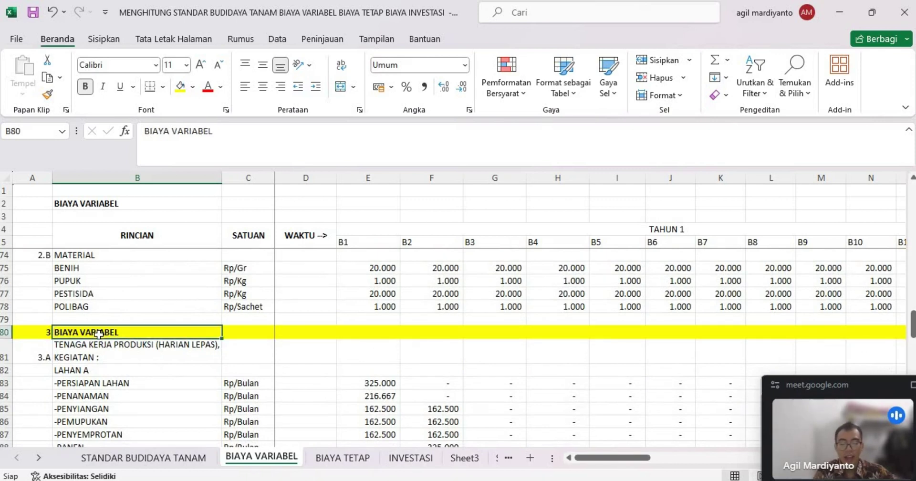
scroll(99, 334, "down", 19)
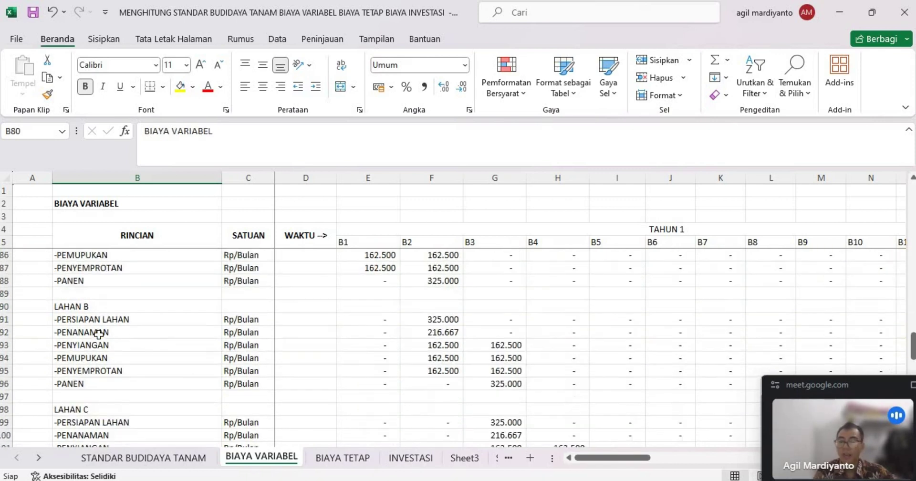
key("ctrl+Down")
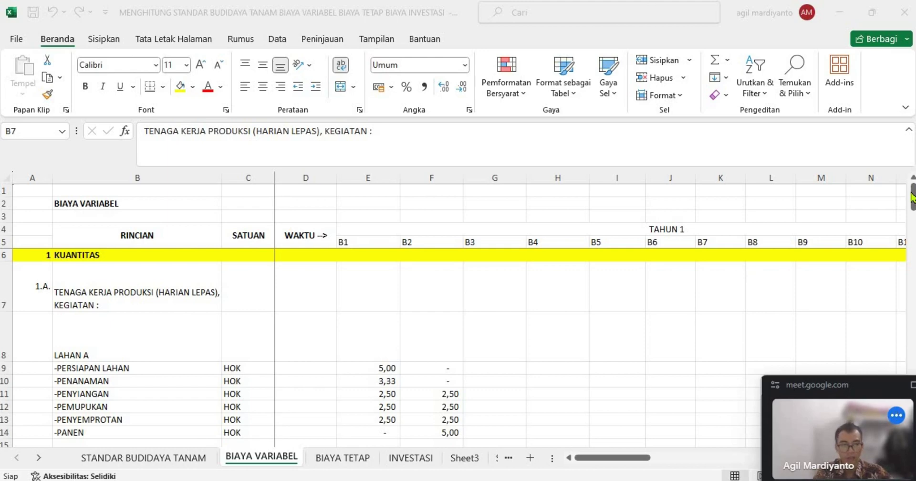
Step: Examine the daily labour quantities per plot and the Lahan A formulas for PERSIAPAN LAHAN and PENANAMAN in month B1
left_click(912, 200)
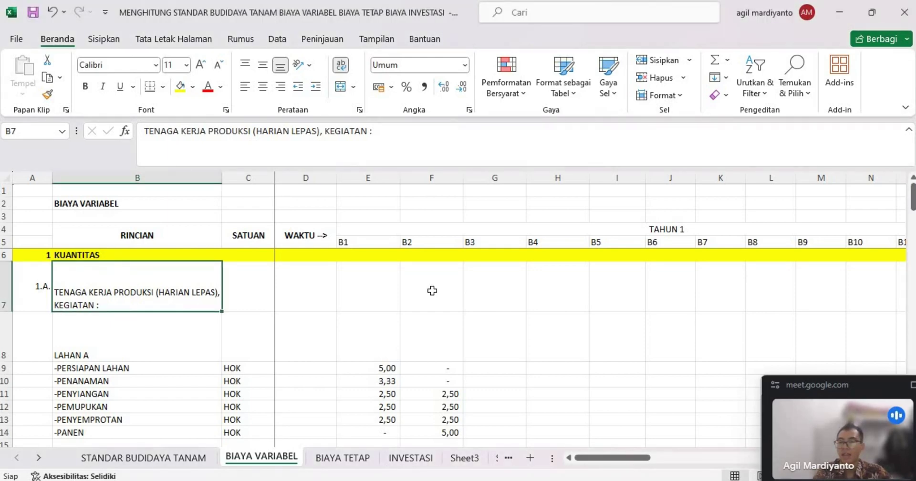
scroll(432, 291, "down", 4)
scroll(431, 291, "down", 1)
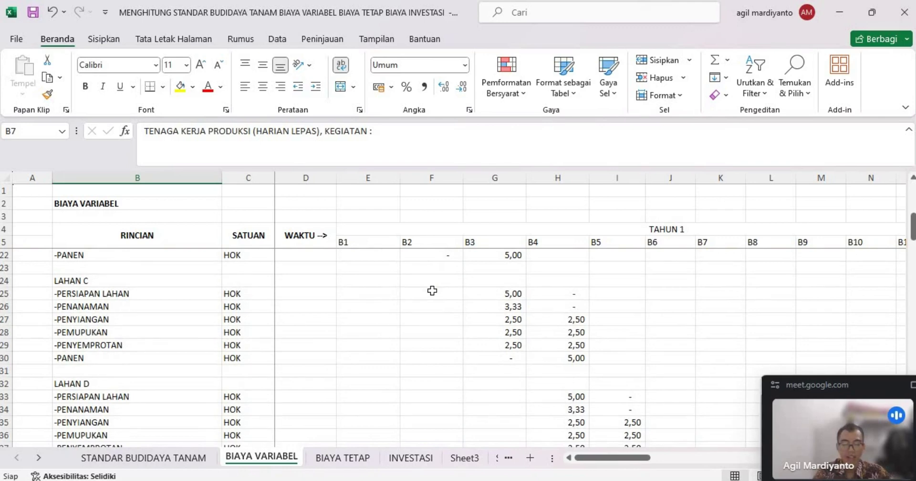
scroll(432, 291, "up", 4)
scroll(432, 291, "up", 2)
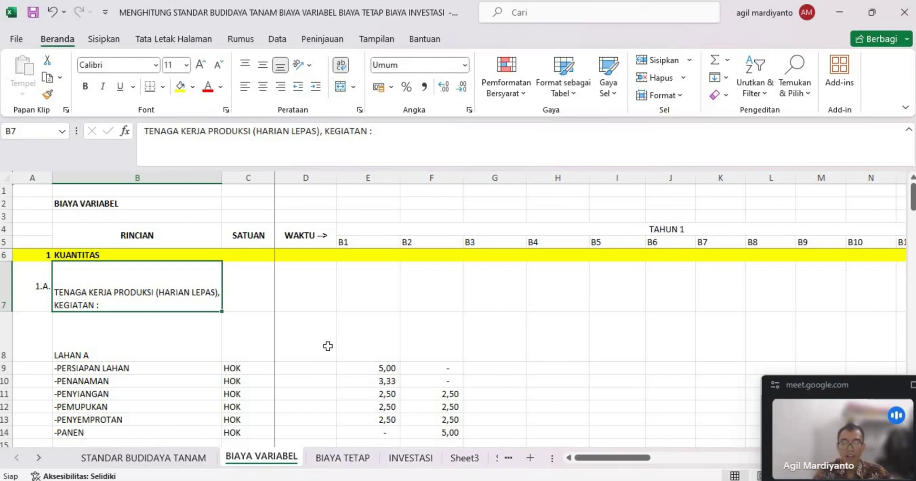
left_click(365, 368)
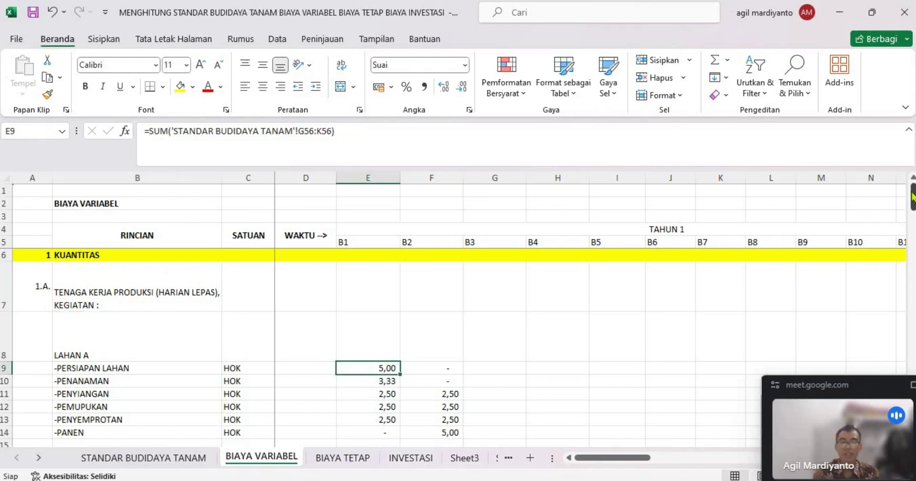
left_click(120, 369)
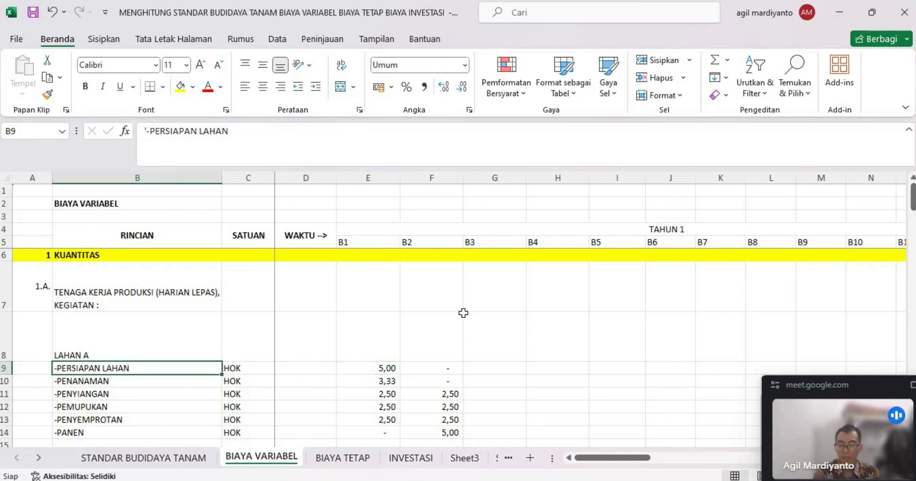
left_click(382, 378)
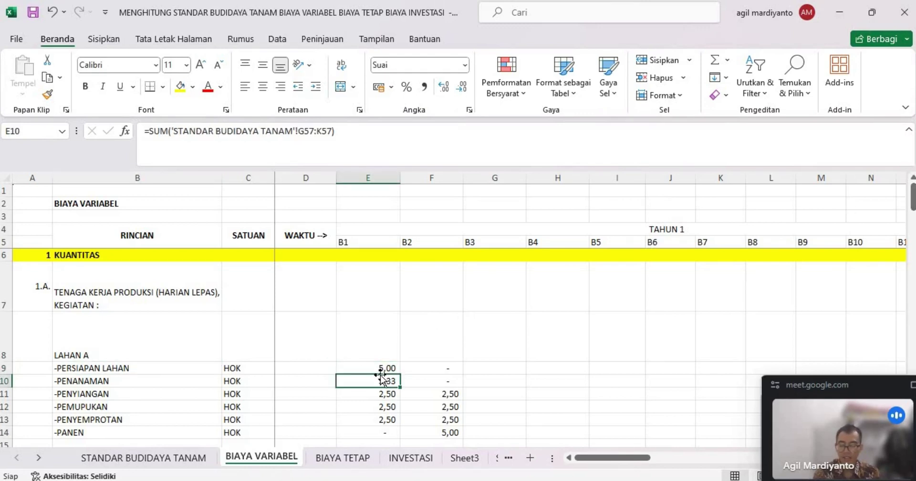
left_click(85, 385)
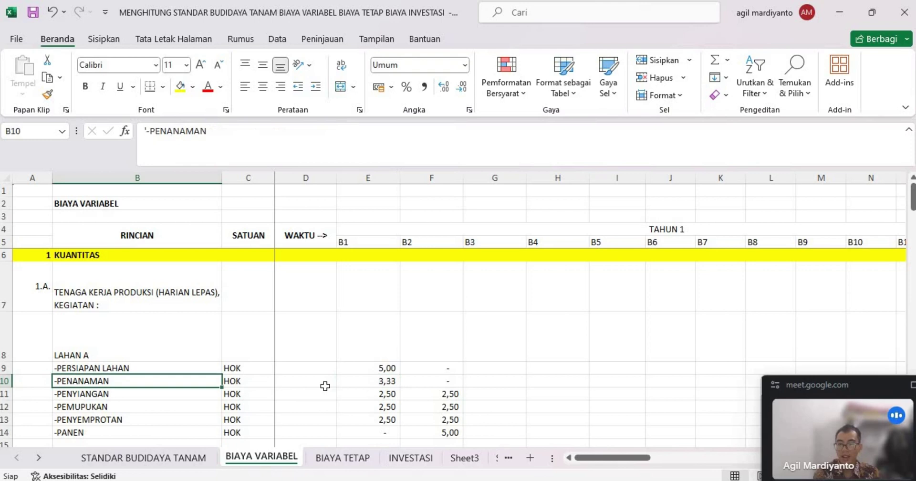
left_click(382, 385)
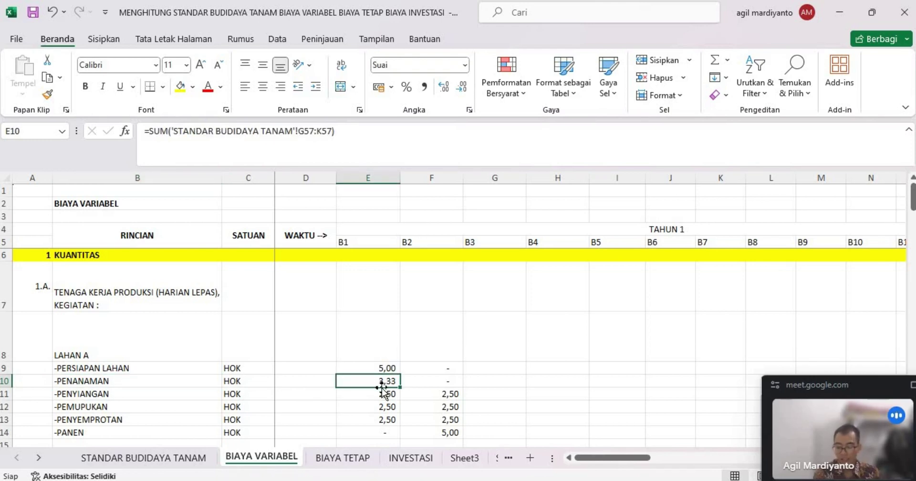
left_click(93, 395)
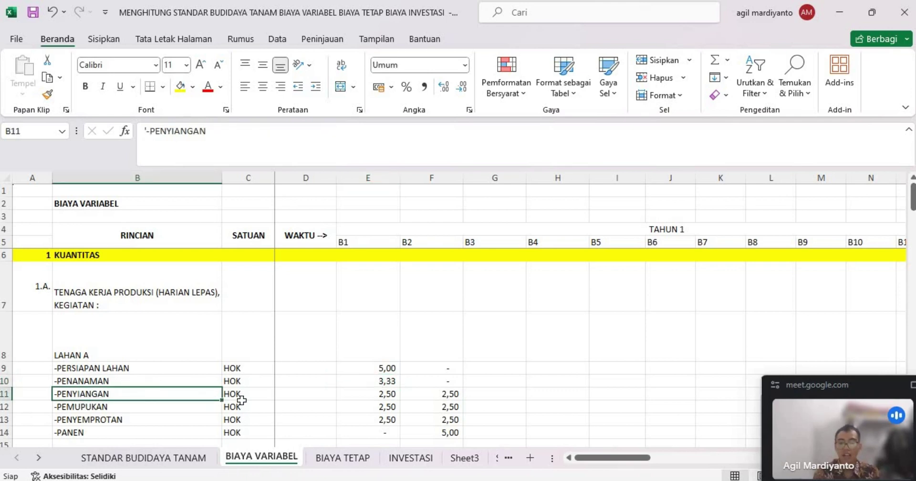
left_click(343, 368)
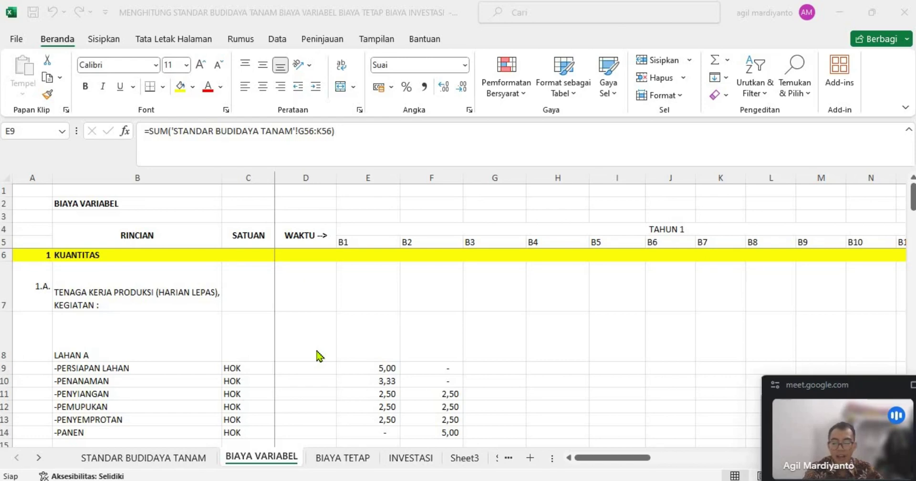
Step: Enter a SUM of 'STANDAR BUDIDAYA TANAM'!G56:K56 in E9 for Lahan A's land preparation and extend it to F9
left_click(378, 368)
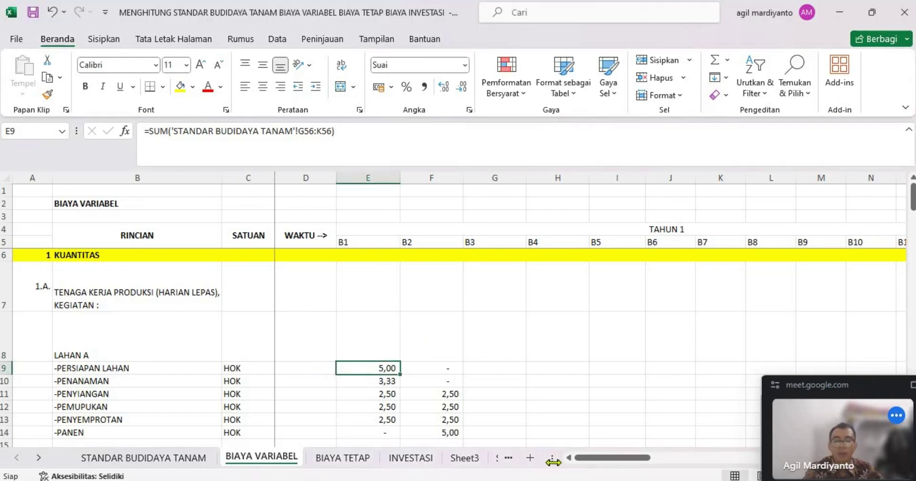
type("=SUM(")
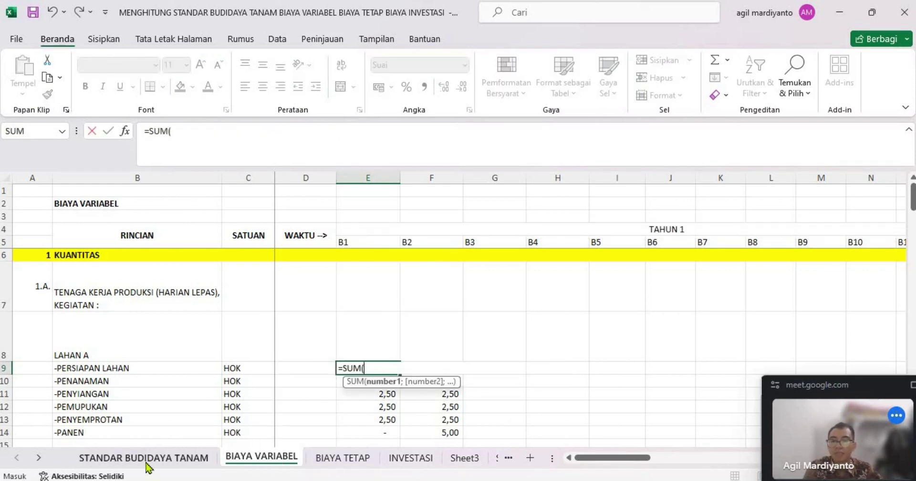
left_click(148, 459)
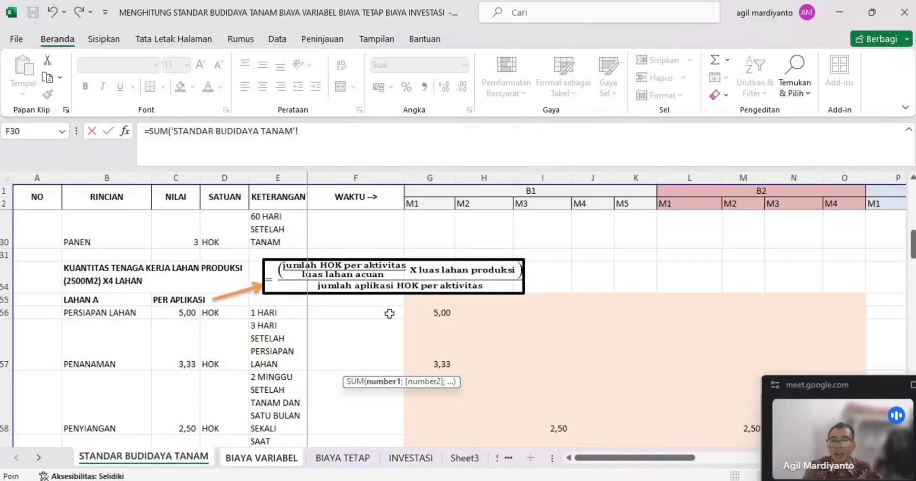
left_click(438, 312)
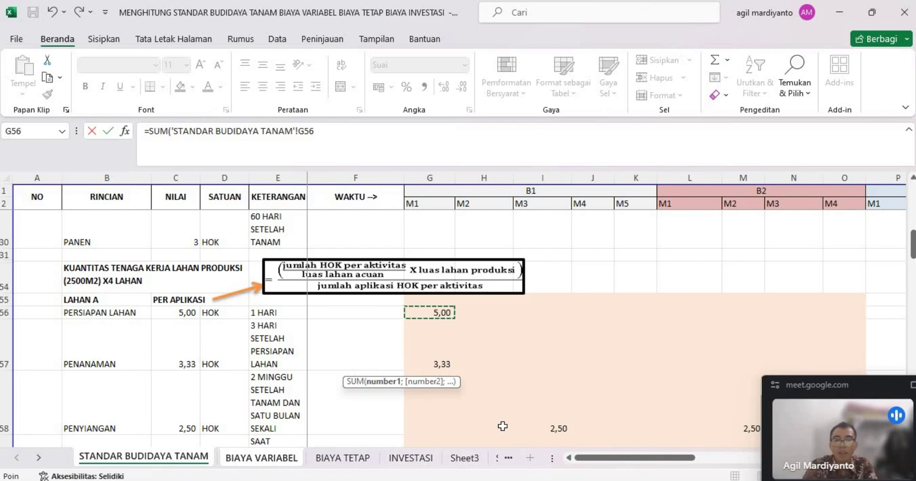
key("shift+Right")
key("shift+Right")
key("shift+Right")
key("shift+Right")
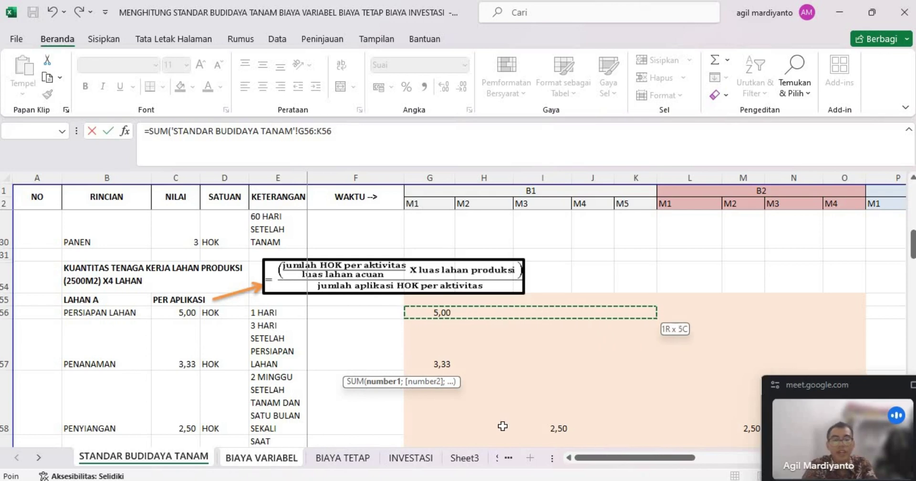
key("Return")
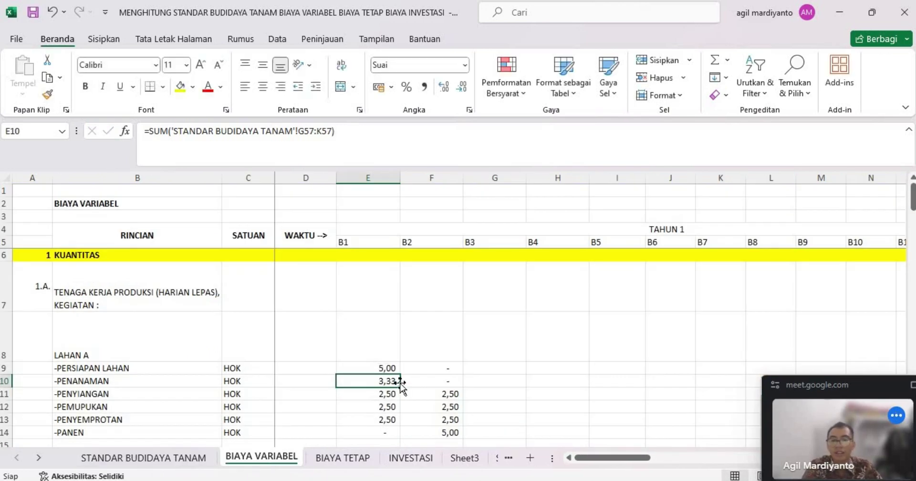
left_click(388, 367)
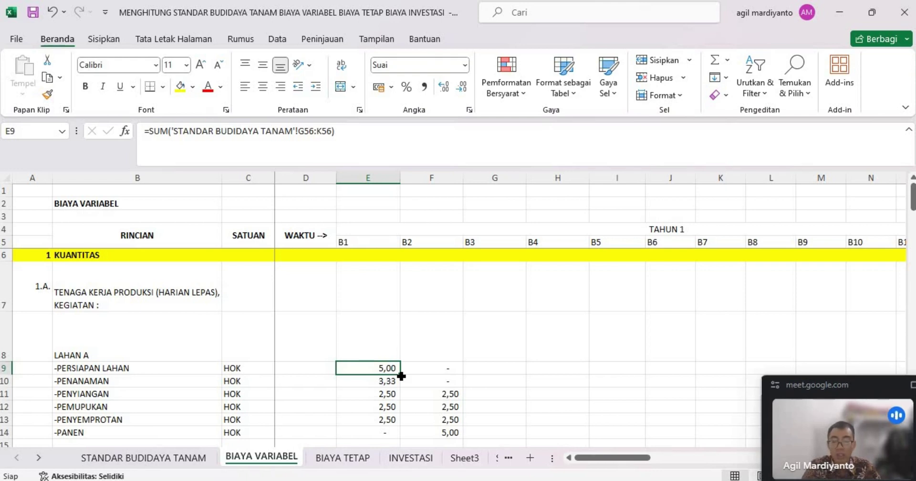
left_click_drag(401, 376, 439, 367)
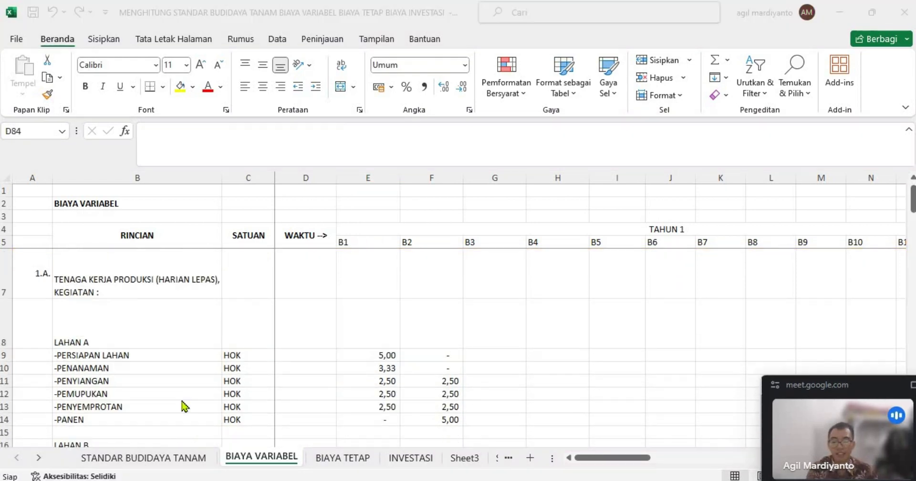
Step: Replace F9 with a SUM of 'STANDAR BUDIDAYA TANAM'!L56:O56 and fill it down Lahan A's B2 column through PANEN in F14
left_click(459, 355)
type("=SU")
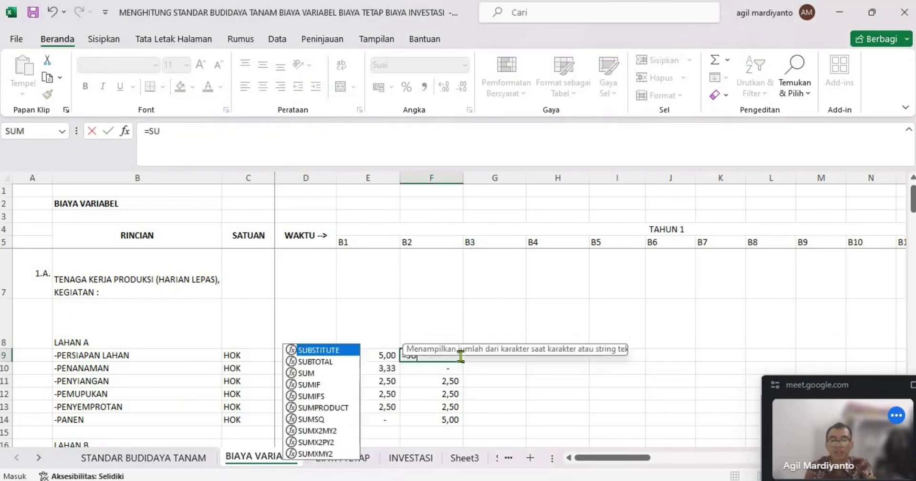
type("M(")
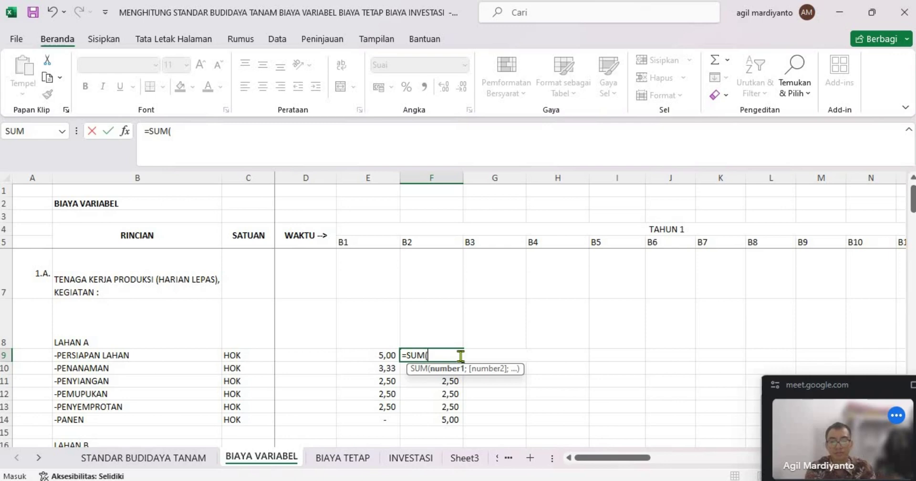
left_click(158, 461)
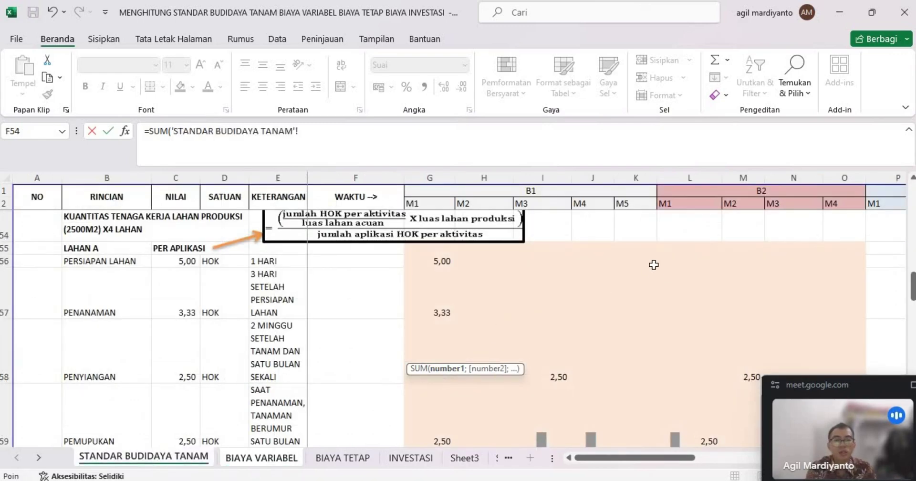
left_click(685, 265)
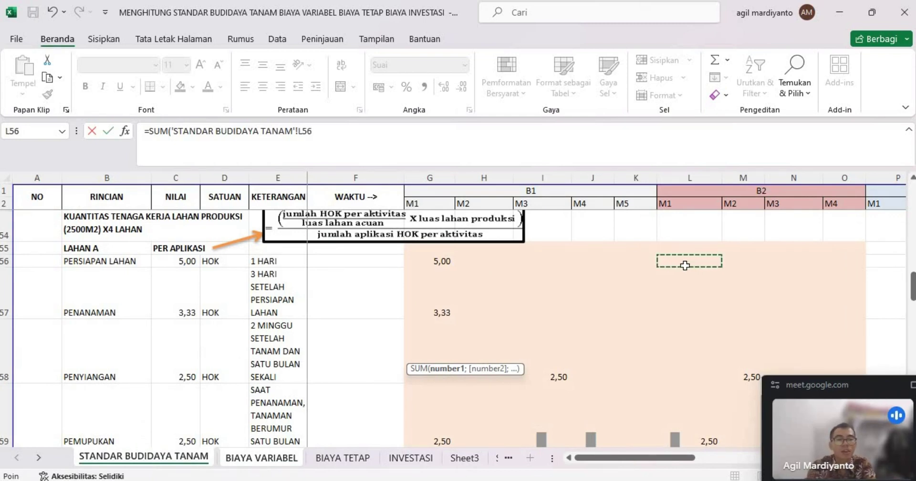
key("shift+Right")
key("shift+Right")
key("shift+Right")
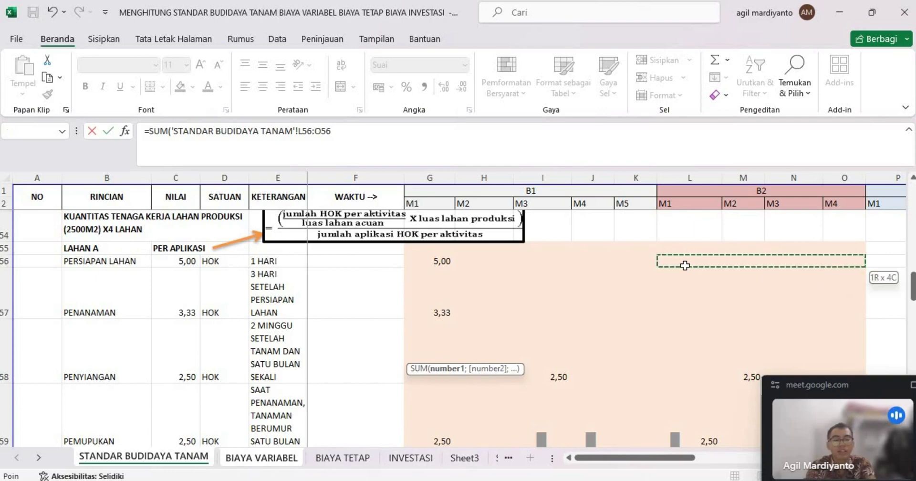
key("Return")
left_click(459, 357)
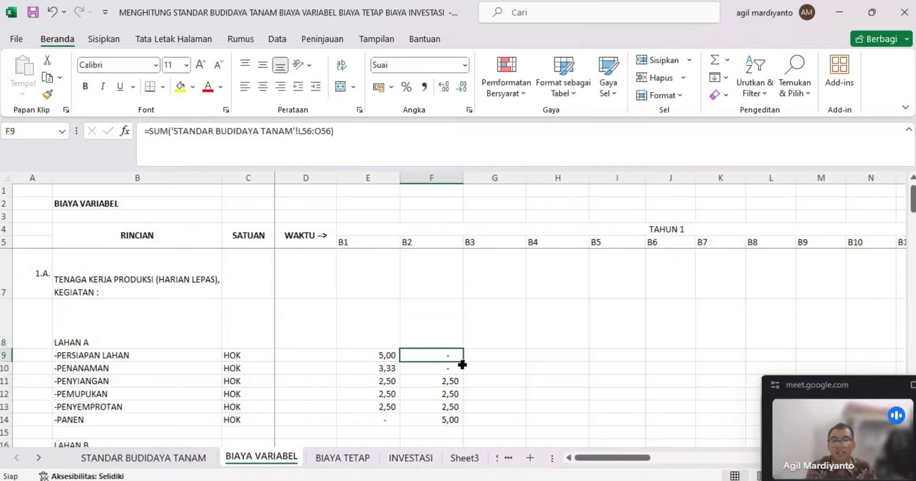
left_click_drag(463, 363, 461, 422)
Step: Link Lahan B's land preparation in F17 to E9 and fill the formula across B2 and B3 through PANEN in G22
scroll(628, 357, "down", 1)
left_click(431, 358)
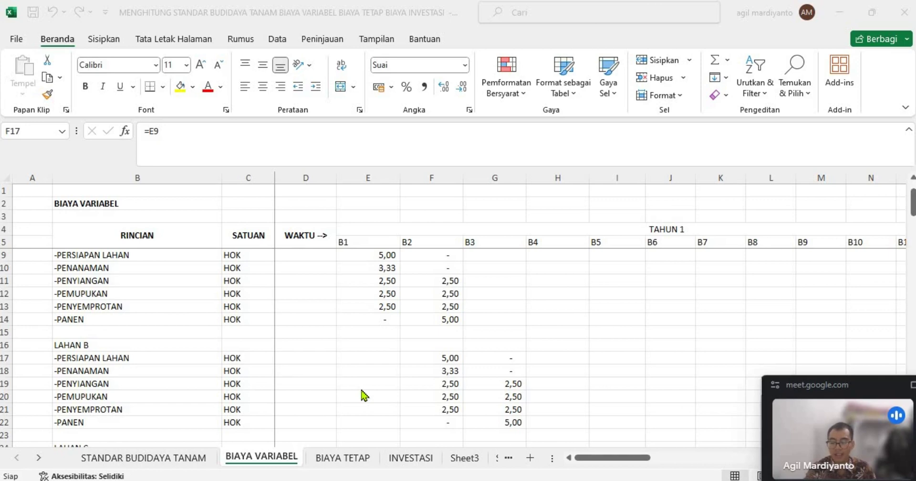
left_click(450, 361)
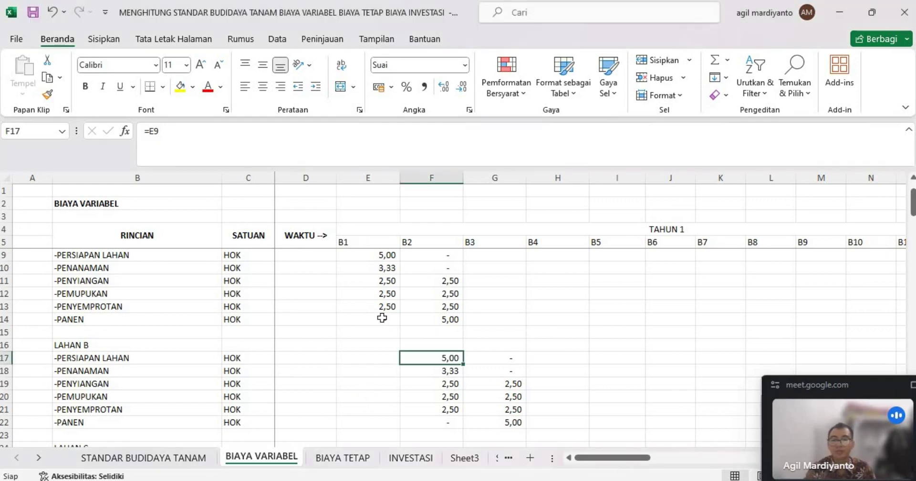
type("=")
left_click(387, 257)
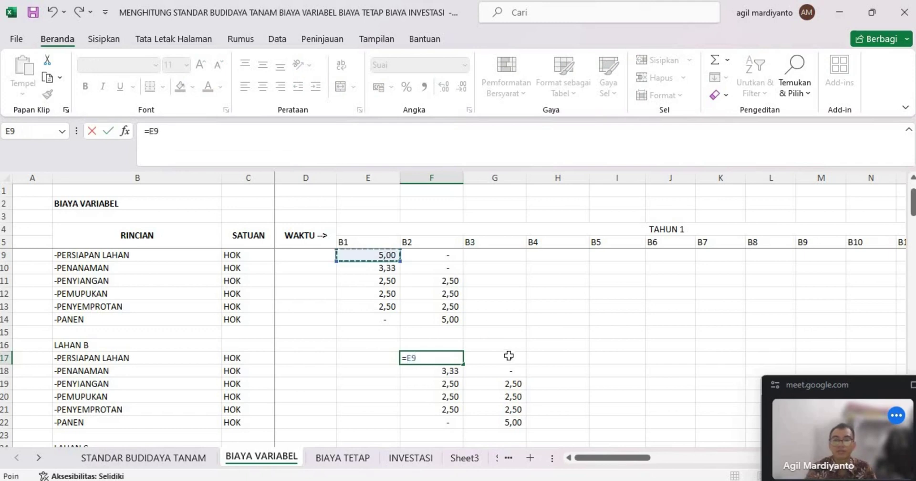
key("Return")
left_click(450, 358)
left_click_drag(462, 363, 508, 417)
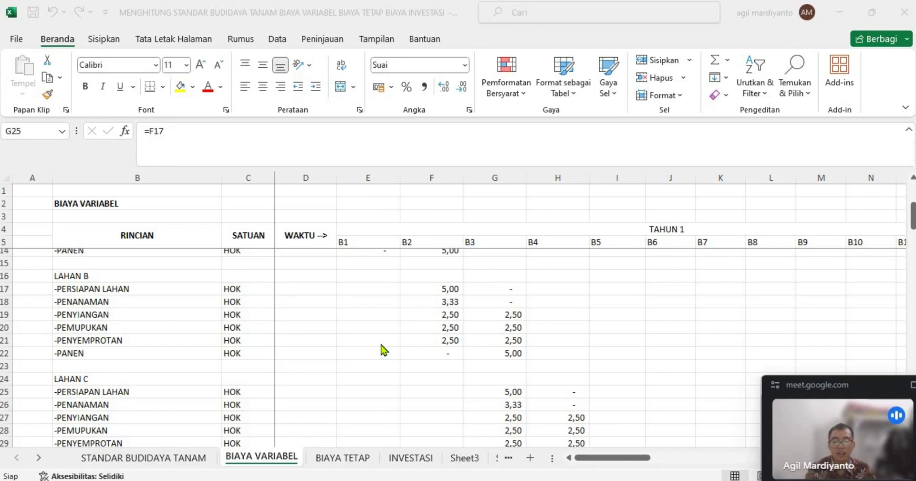
Step: Link Lahan C's land preparation in G25 to F17 and fill the formula across B3 and B4 through PANEN in H30
scroll(429, 334, "down", 2)
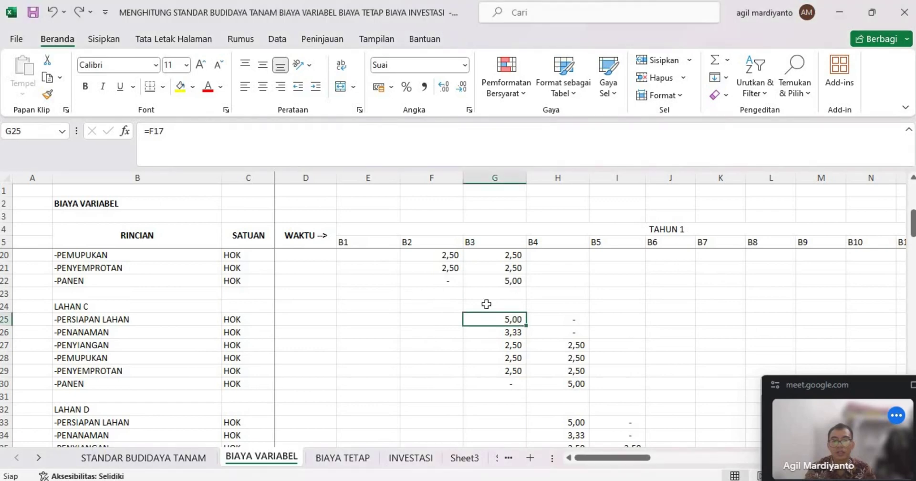
type("=")
scroll(484, 321, "up", 3)
left_click(448, 320)
key("Return")
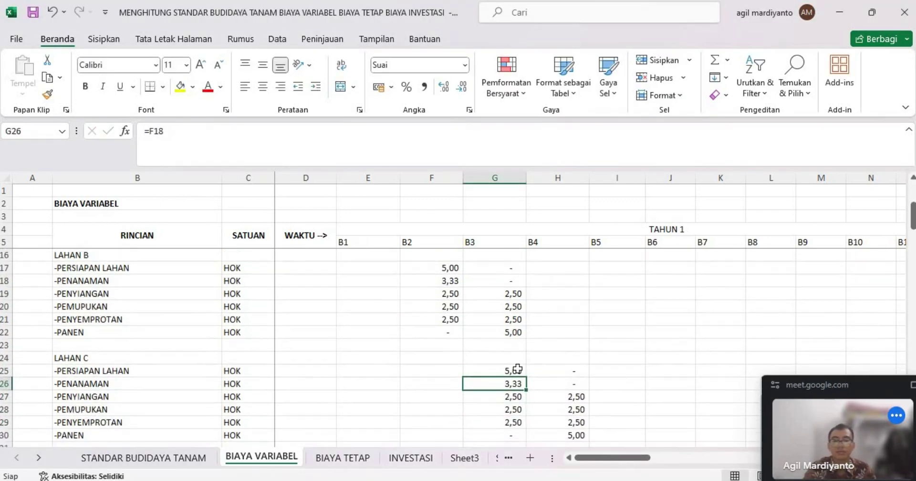
left_click(494, 370)
mouse_move(526, 377)
left_mouse_down()
mouse_move(528, 430)
mouse_move(537, 386)
left_mouse_up()
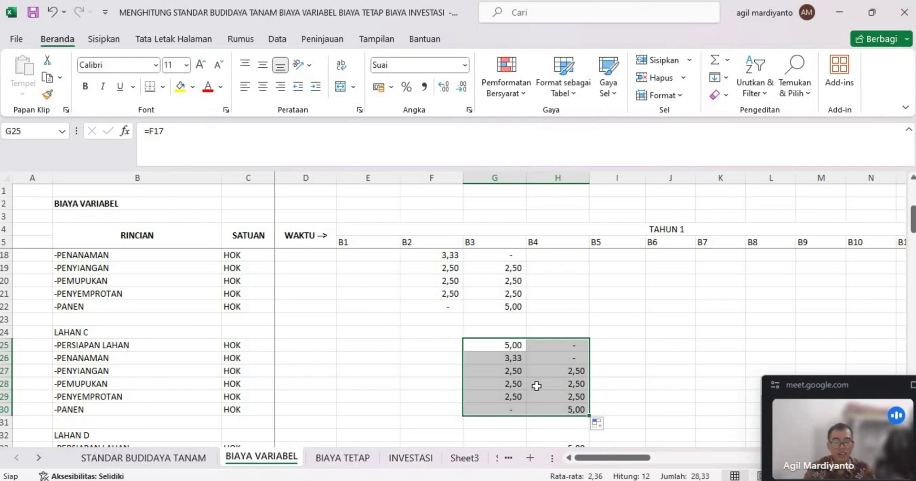
Step: Check Lahan D's land preparation formula in H33 and Lahan A's BENIH formula for B2 in the MATERIAL section
scroll(534, 385, "down", 2)
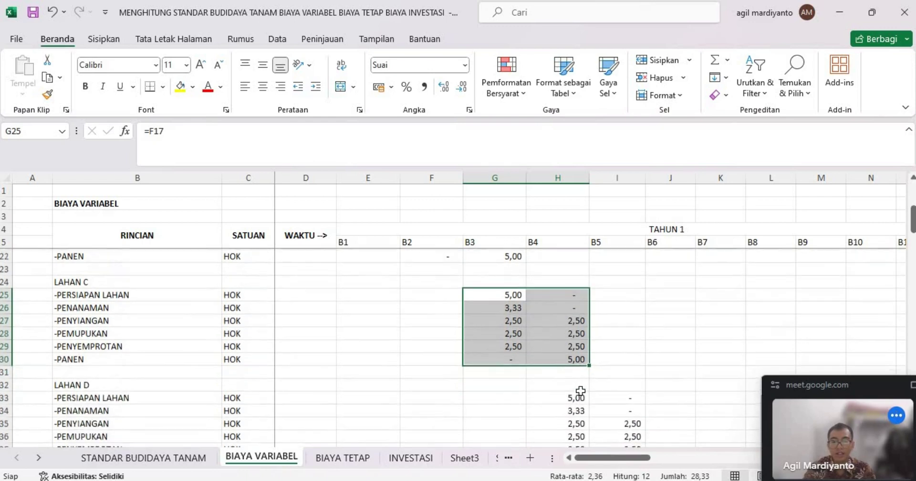
left_click(578, 384)
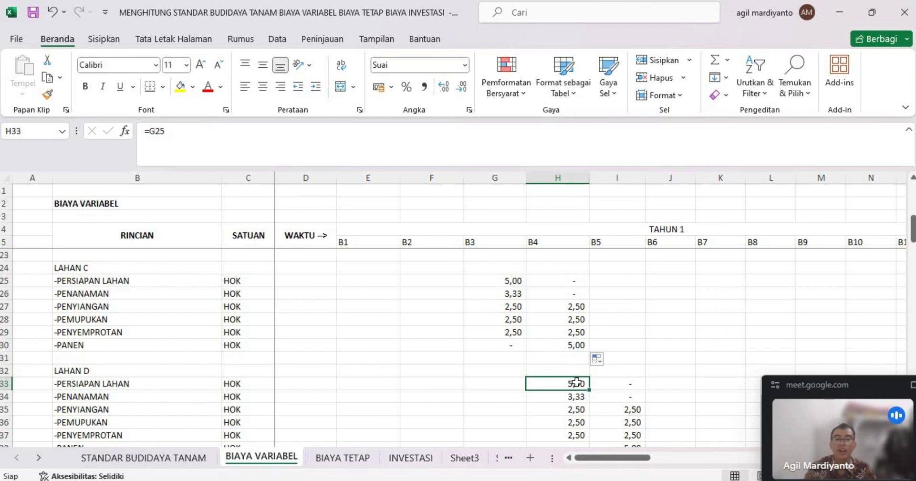
scroll(413, 290, "down", 5)
left_click(412, 290)
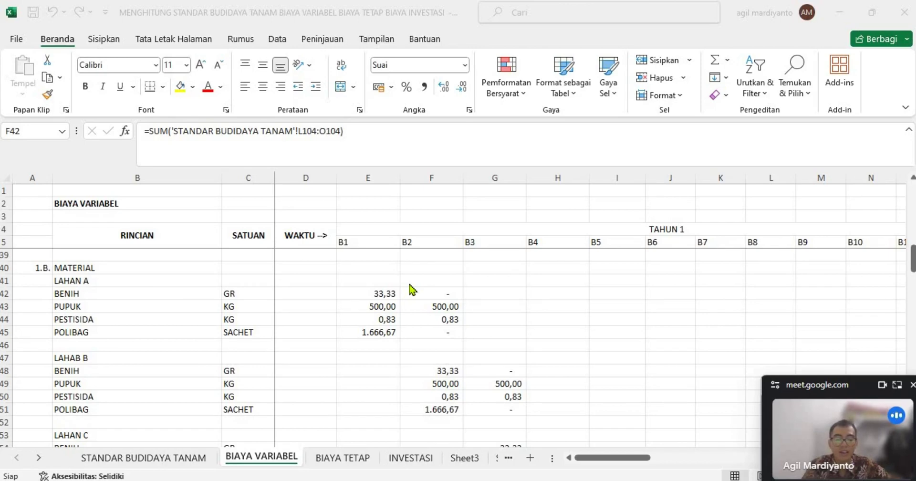
Step: Enter a SUM of 'STANDAR BUDIDAYA TANAM'!G104:K104 in E42 for Lahan A's BENIH and fill it down through POLIBAG in E45
left_click(384, 293)
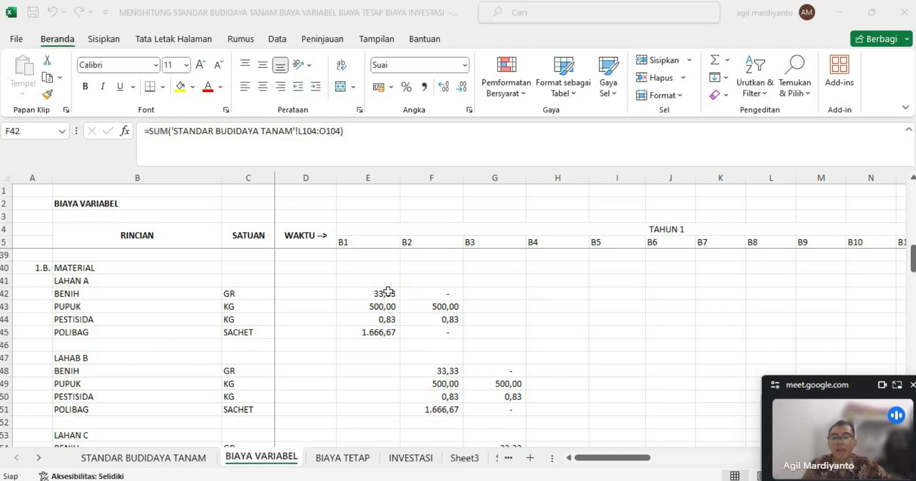
type("=SUM(")
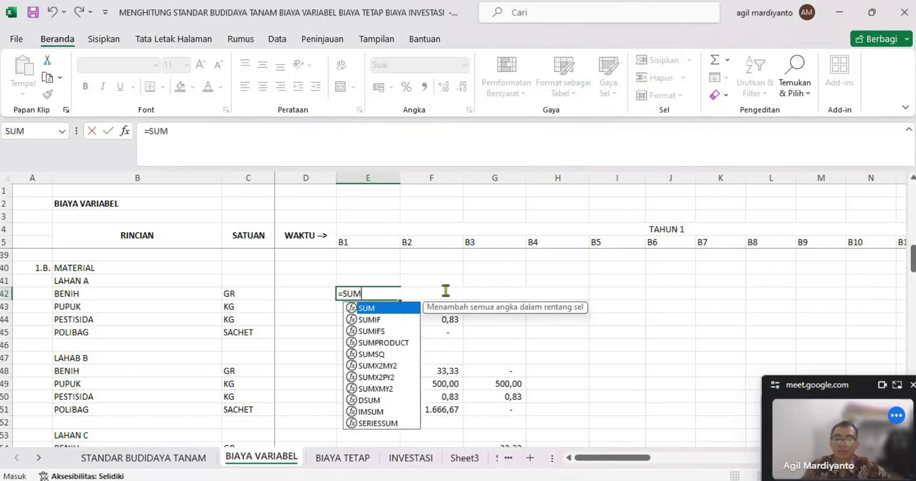
left_click(165, 459)
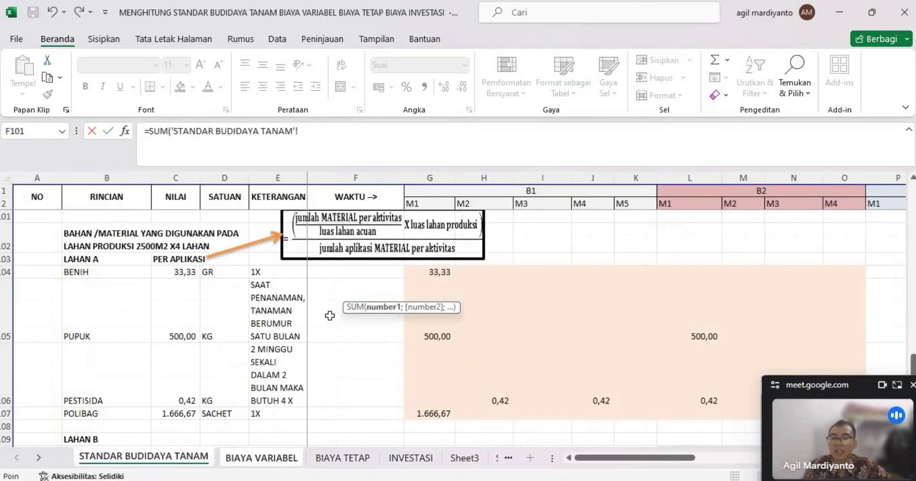
left_click_drag(433, 277, 635, 279)
key("Return")
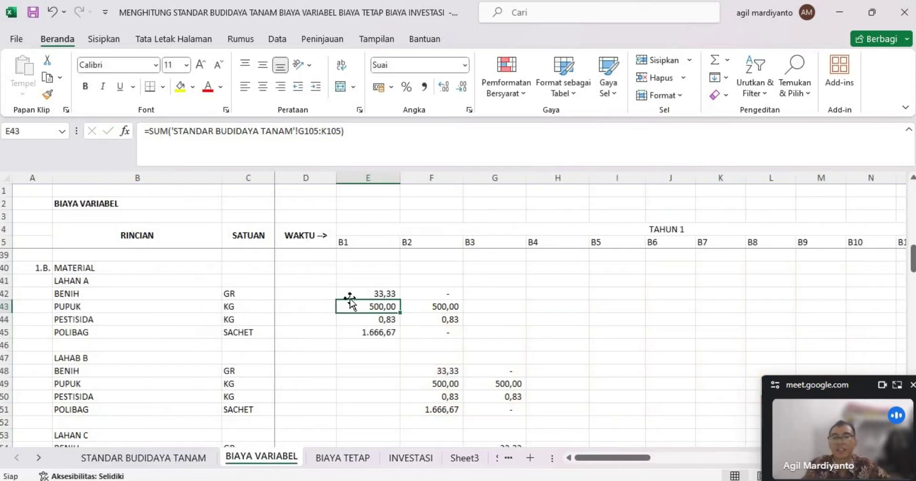
left_click(365, 293)
left_click_drag(399, 300, 399, 339)
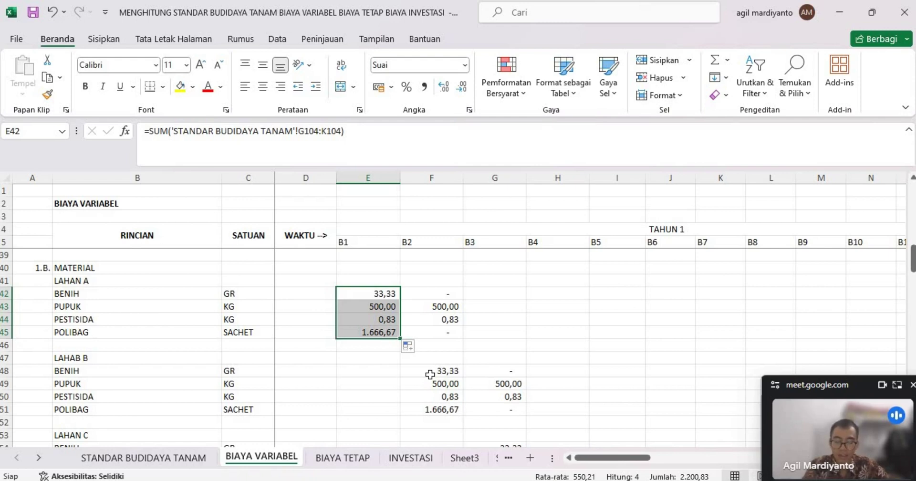
Step: Enter a SUM of 'STANDAR BUDIDAYA TANAM'!L104:O104 in F42 for Lahan A's BENIH in B2 and fill it down through POLIBAG in F45
left_click(437, 292)
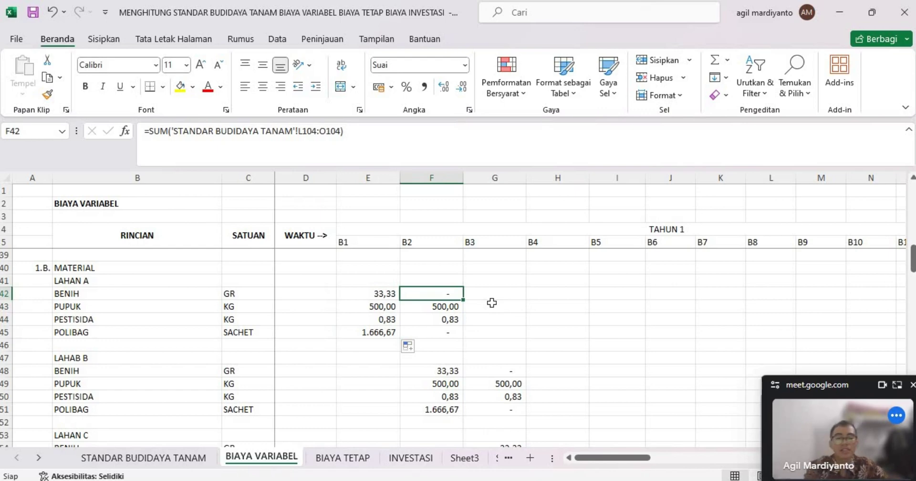
type("=SUM")
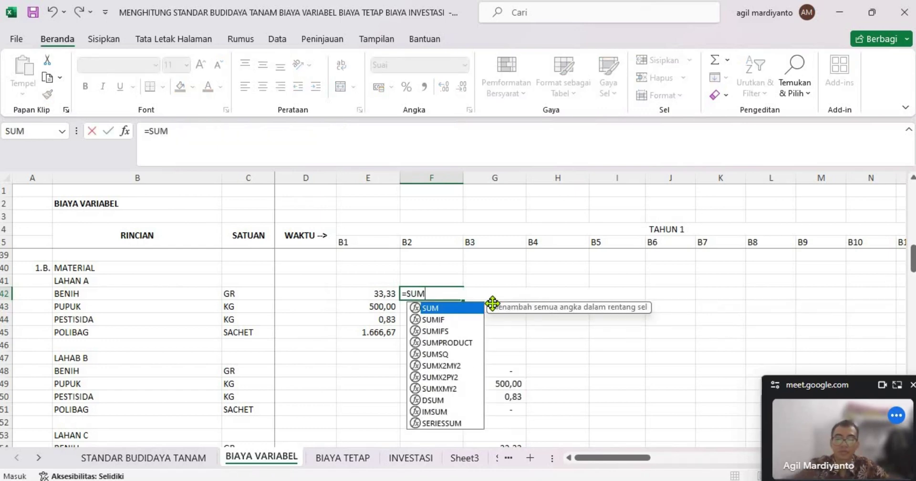
type("(")
left_click(167, 459)
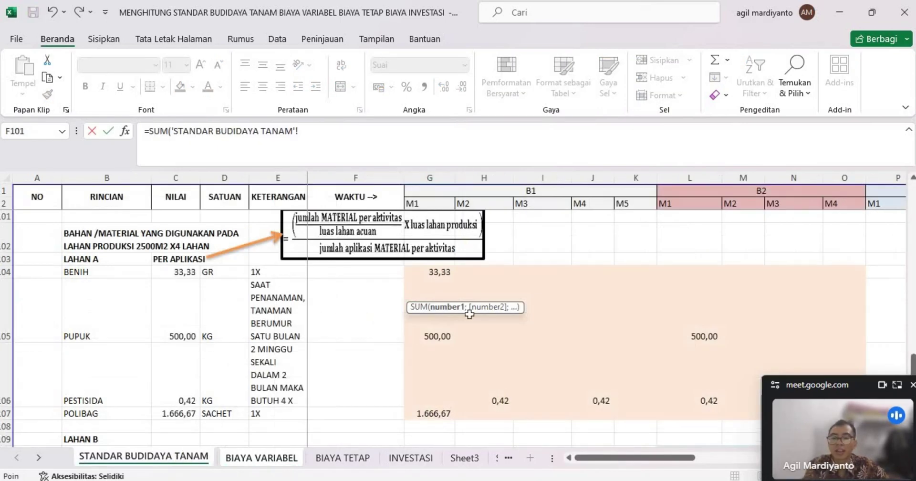
left_click(674, 276)
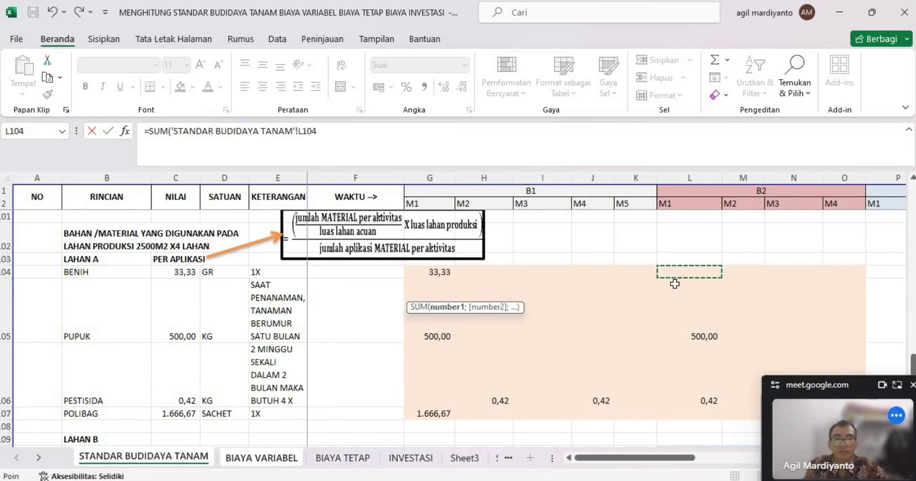
key("shift+Right")
key("shift+Right")
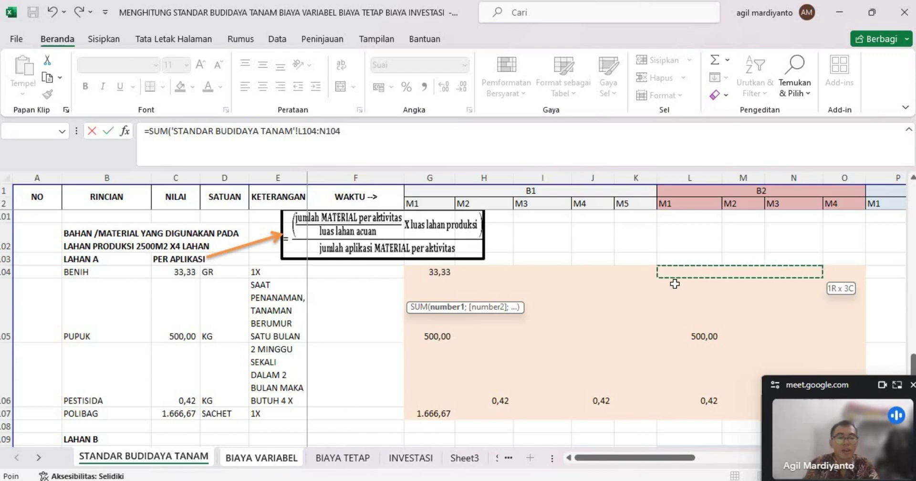
key("shift+Right")
key("Return")
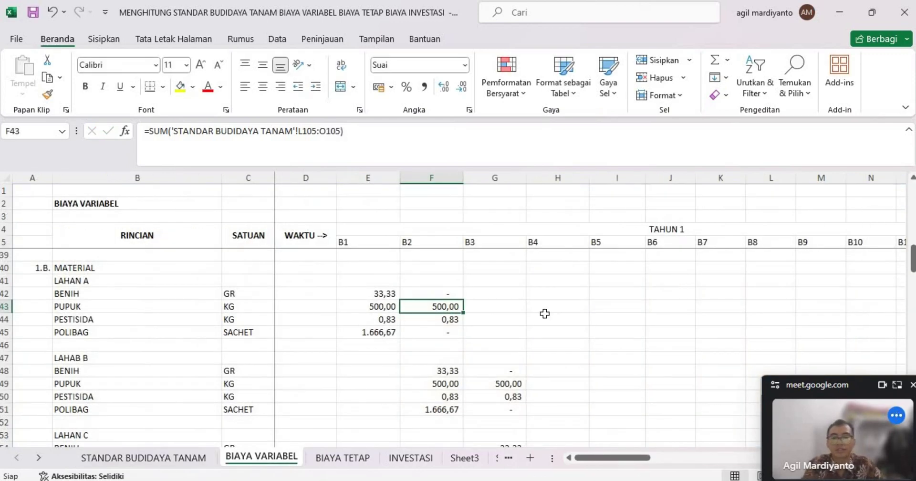
left_click(448, 293)
left_click_drag(463, 298, 462, 342)
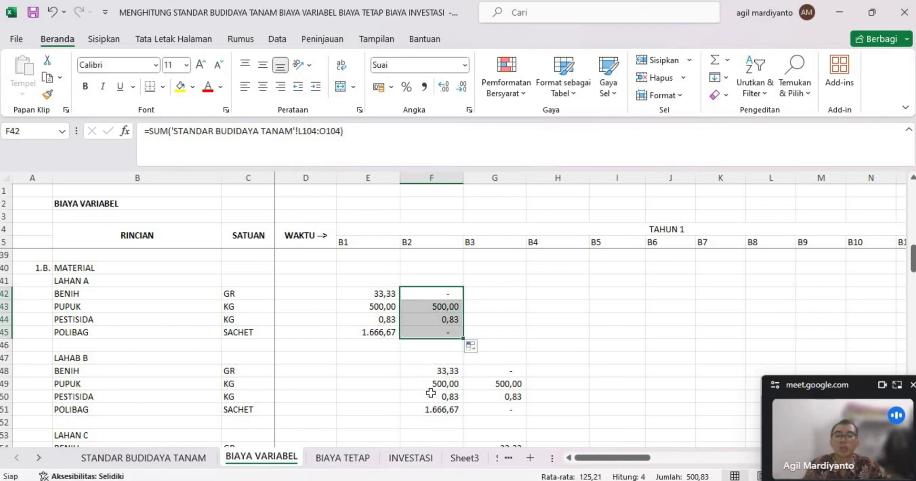
Step: Link Lahan B's BENIH quantity in F48 to E42 and fill the formula across B2 and B3 through POLIBAG in G51
left_click(127, 434)
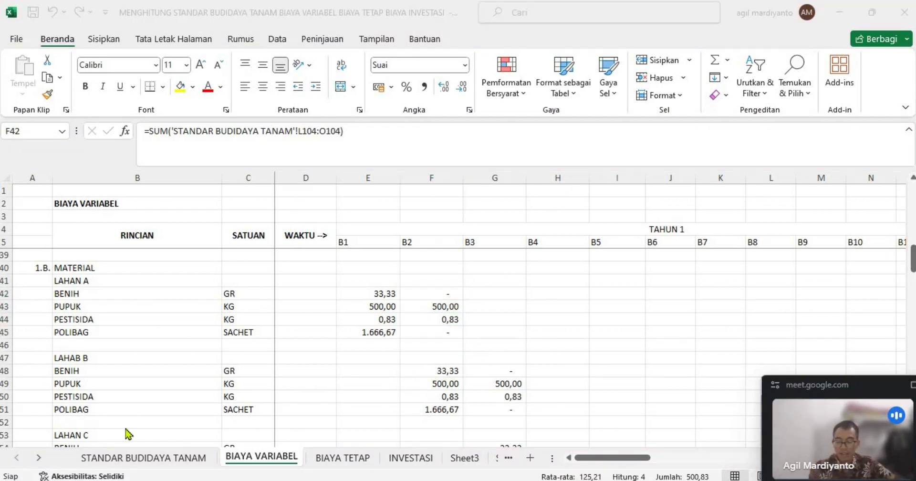
left_click(439, 367)
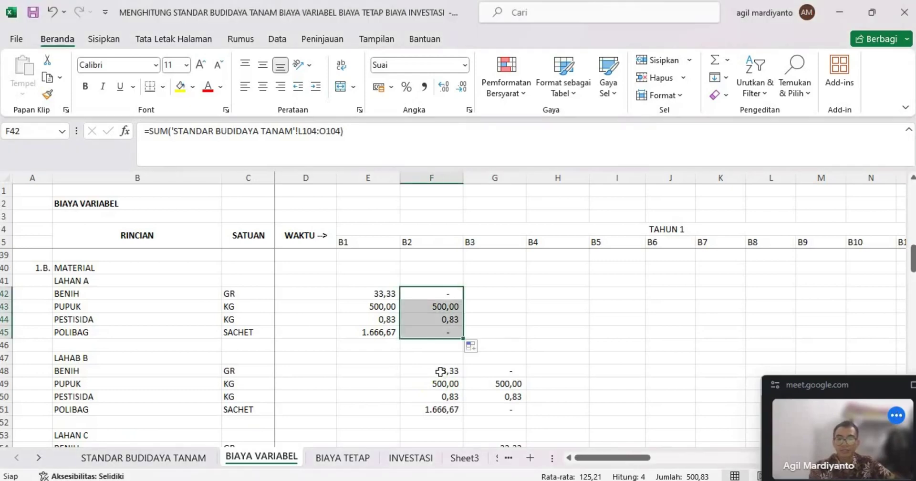
type("=")
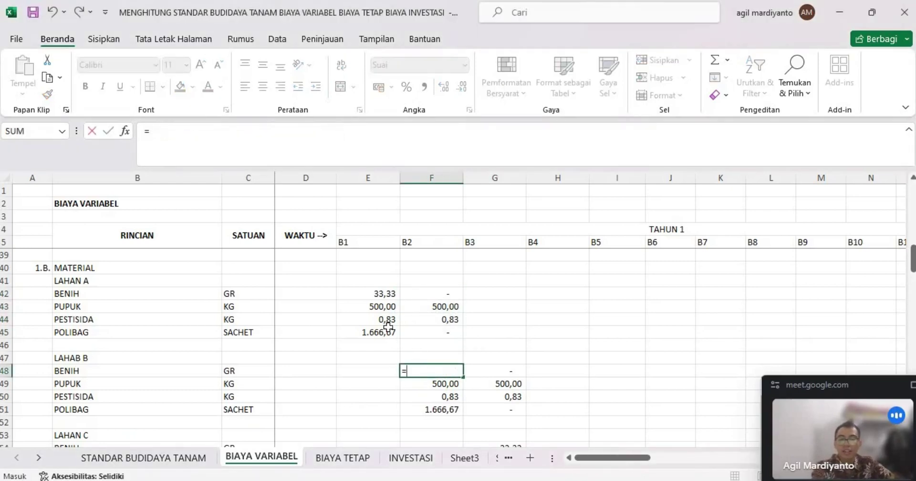
left_click(382, 295)
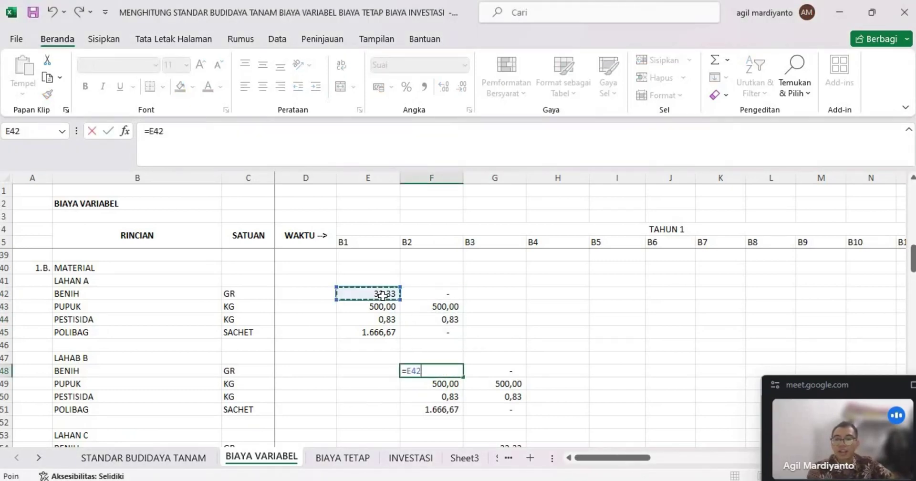
key("Return")
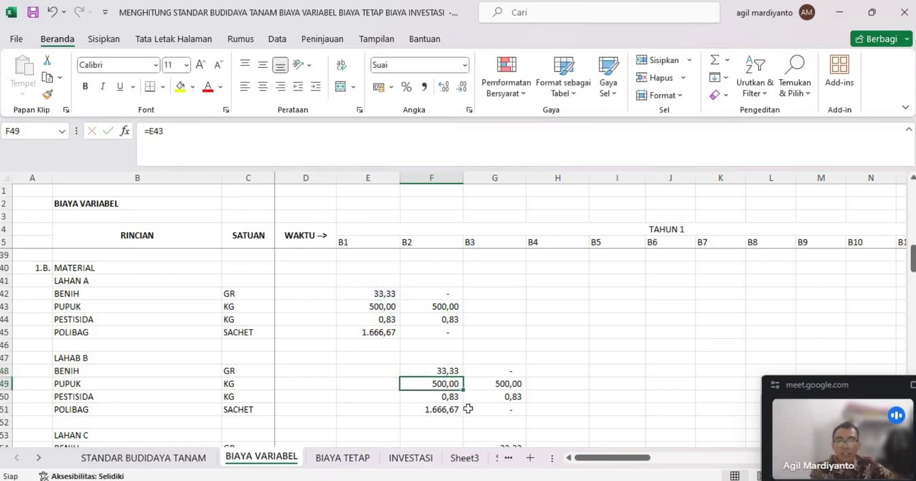
left_click(447, 371)
left_click_drag(461, 378, 525, 416)
Step: Link Lahan C's BENIH quantity in G54 to F48 and fill the formula across B3 and B4 through POLIBAG in H57
scroll(566, 360, "down", 3)
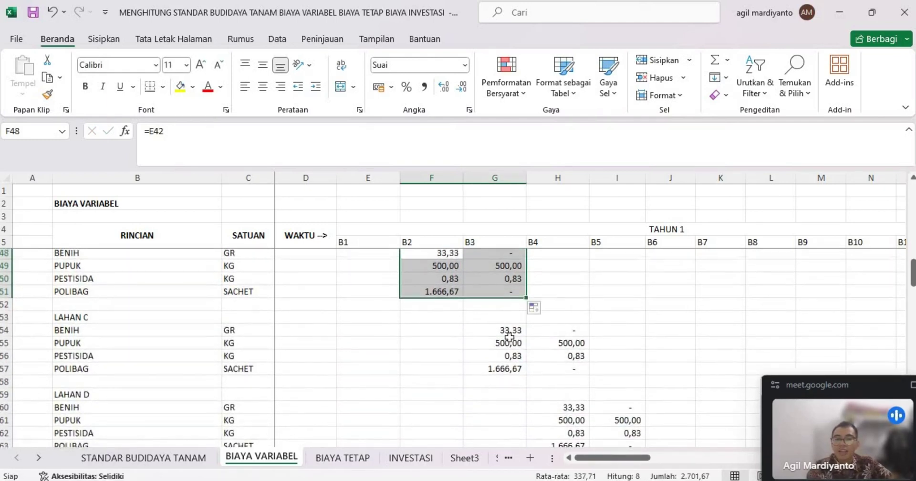
left_click(515, 335)
scroll(518, 347, "up", 2)
type("=")
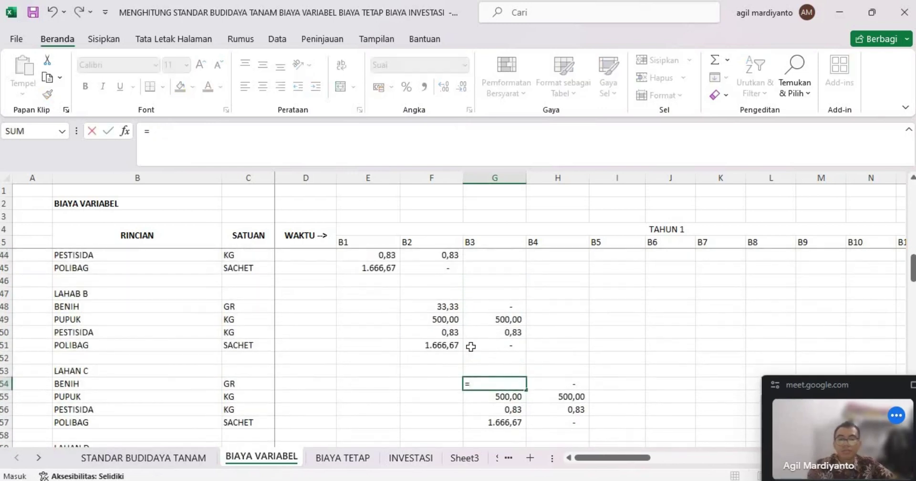
scroll(472, 345, "up", 1)
left_click(449, 318)
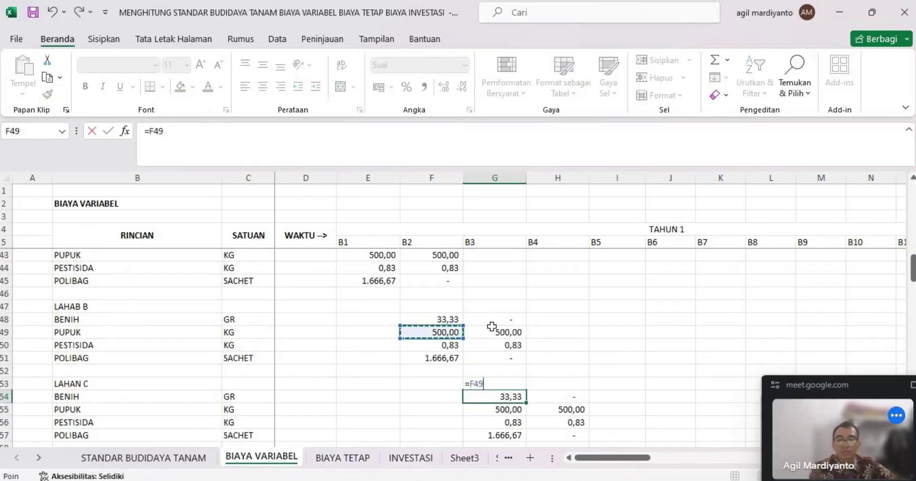
key("Up")
key("Return")
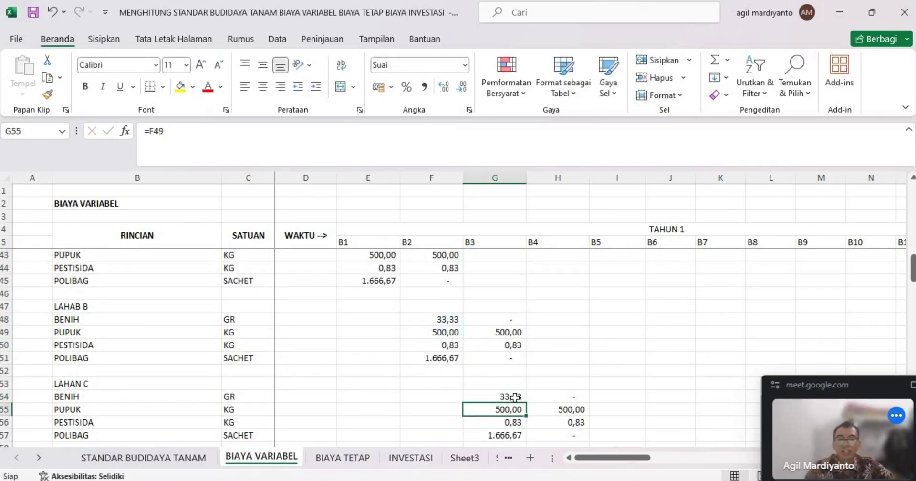
scroll(523, 380, "down", 1)
key("Up")
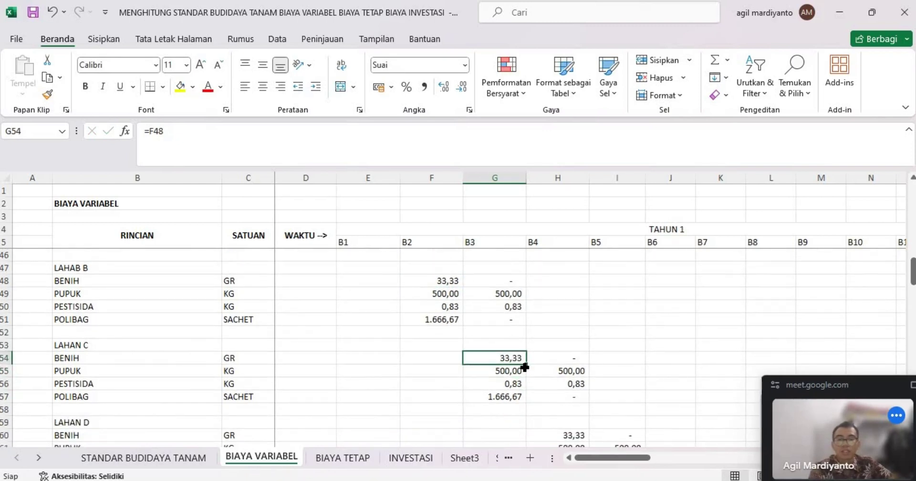
key("shift+Down")
left_click_drag(529, 400, 581, 398)
Step: Link Lahan D's BENIH quantity in H60 to G54 and fill the formula across B4 and B5 through POLIBAG in I63
scroll(581, 391, "down", 1)
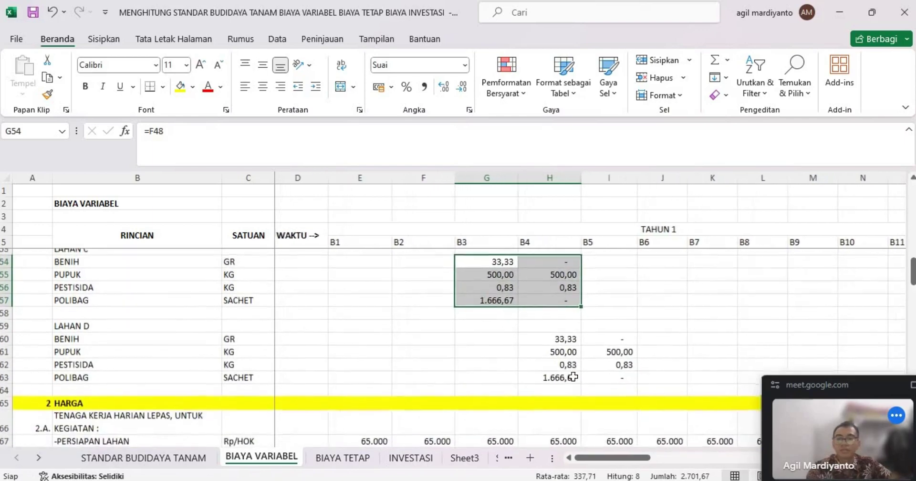
left_click(563, 345)
type("=")
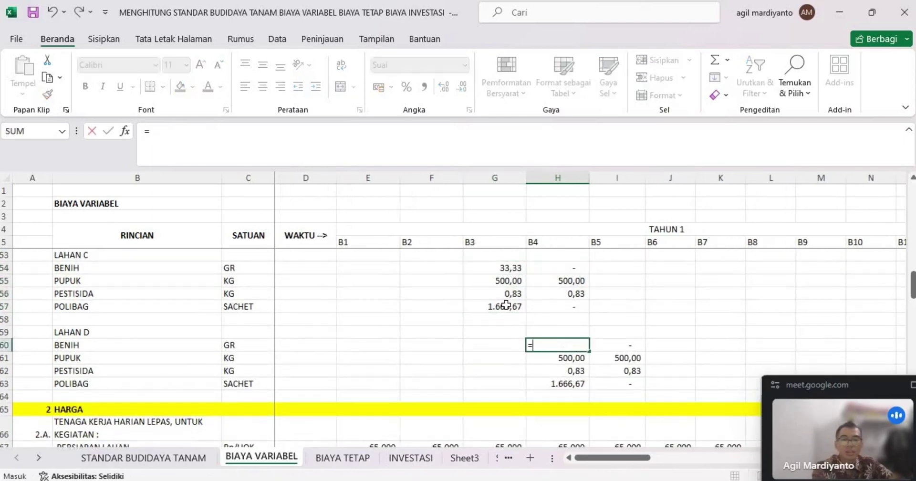
left_click(506, 268)
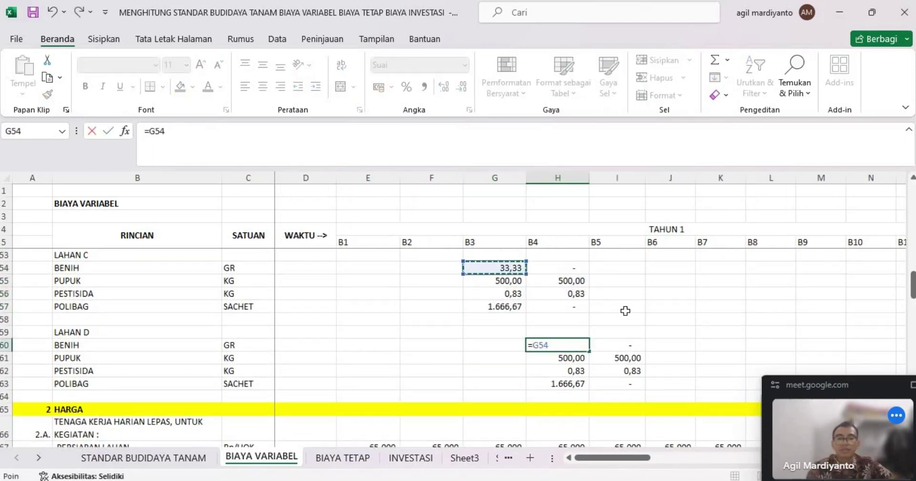
key("Return")
left_click(579, 344)
left_click_drag(589, 351, 638, 389)
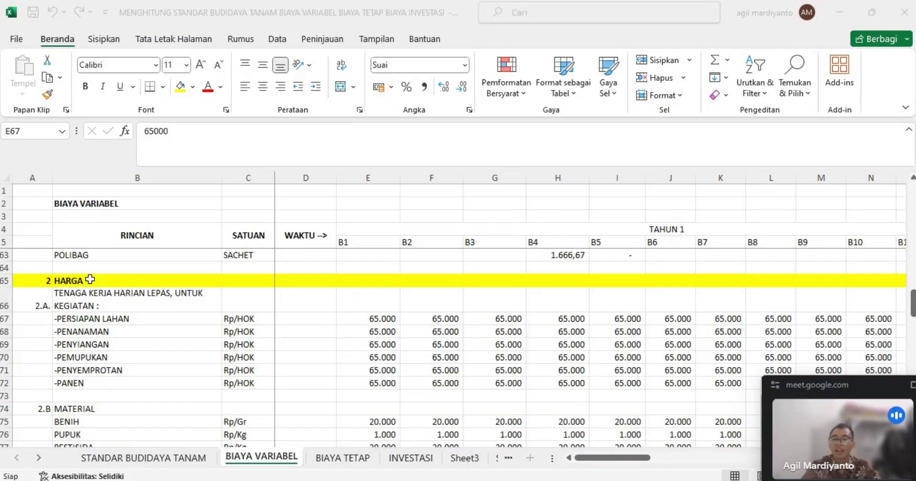
Step: Review the labour activities from PERSIAPAN LAHAN to PANEN under HARGA and the B1 wage in E67
left_click(93, 282)
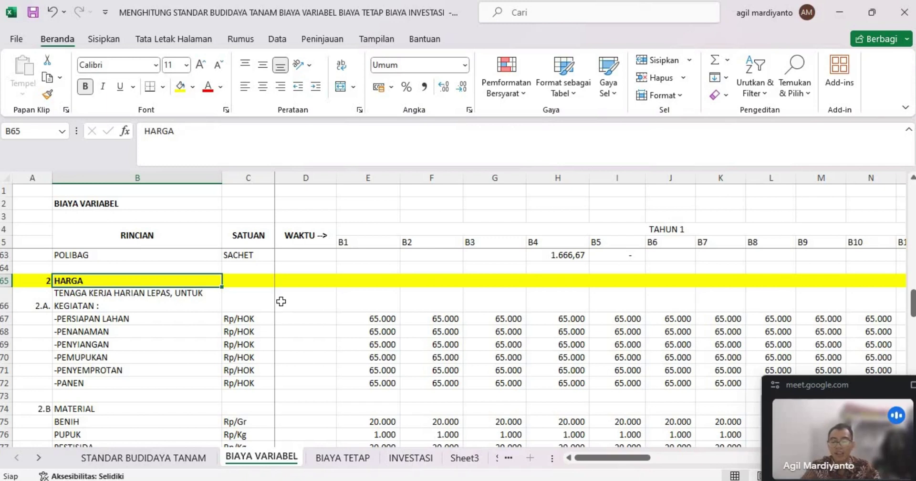
left_click(112, 322)
left_click(121, 333)
left_click(132, 348)
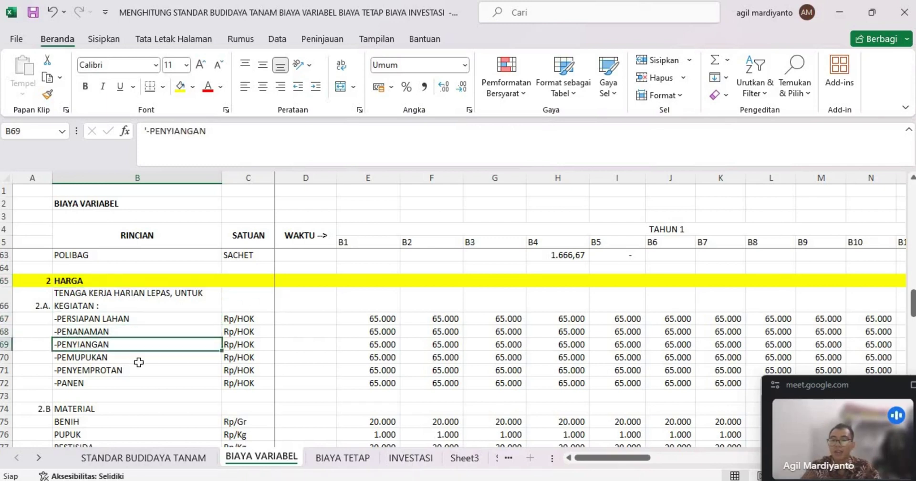
left_click(142, 361)
left_click(146, 381)
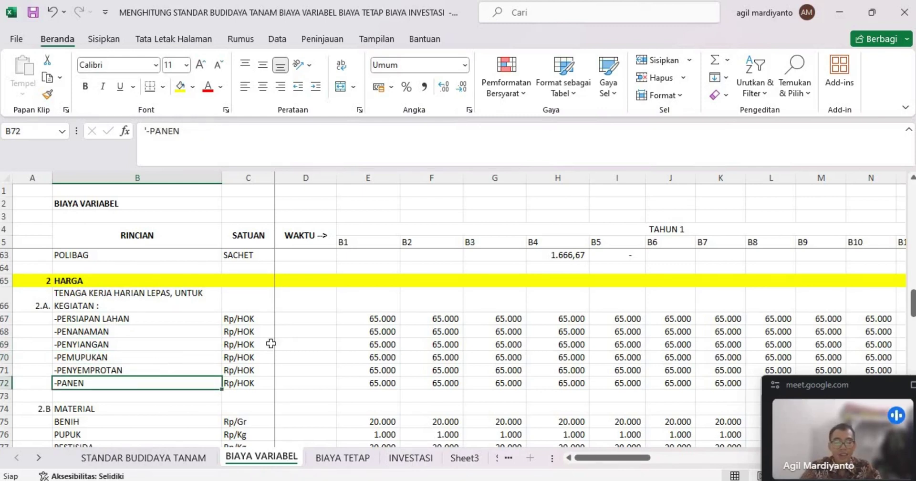
left_click(352, 319)
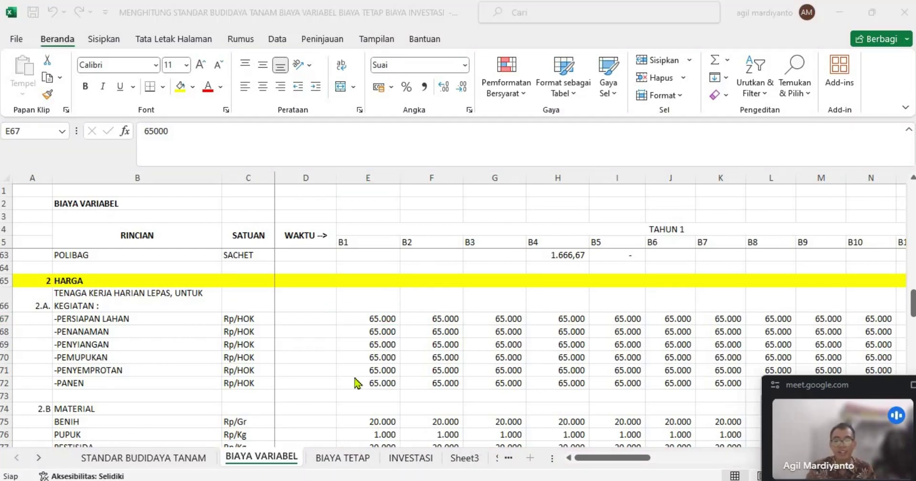
left_click(373, 318)
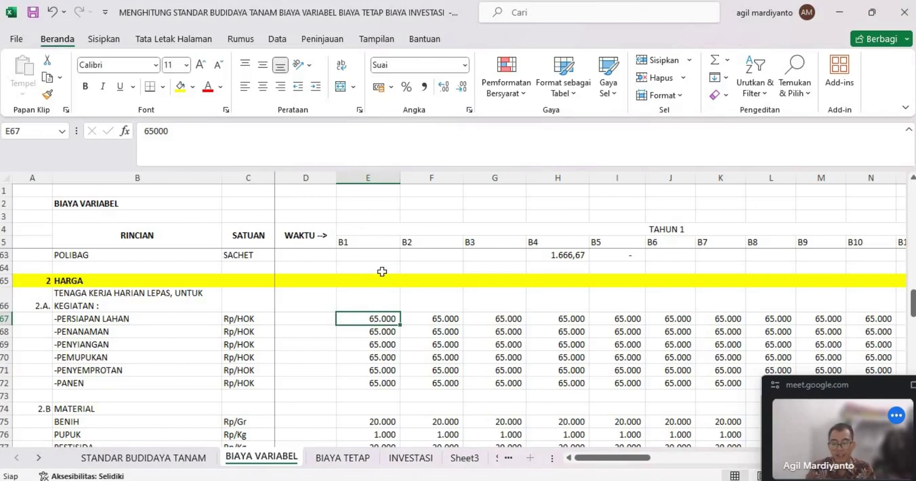
Step: Link the PENANAMAN wage in E68 to E67 and fill the formula down through PANEN in E72
left_click(372, 334)
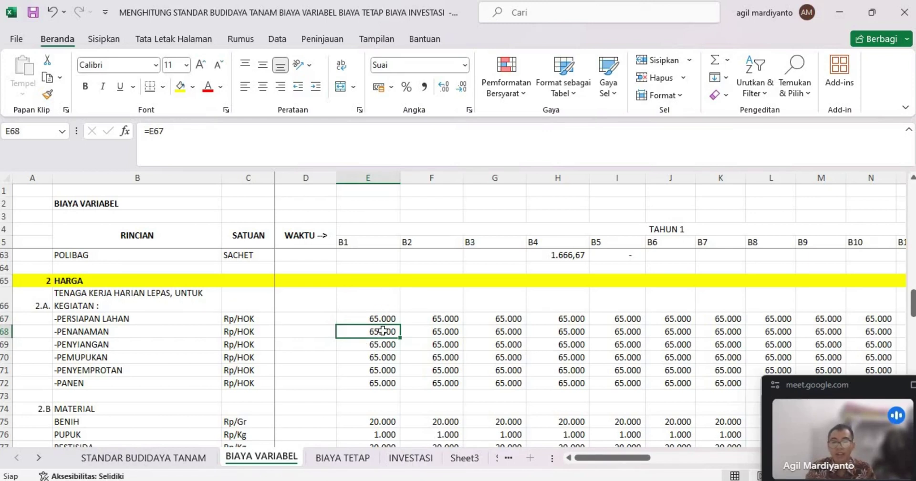
type("=")
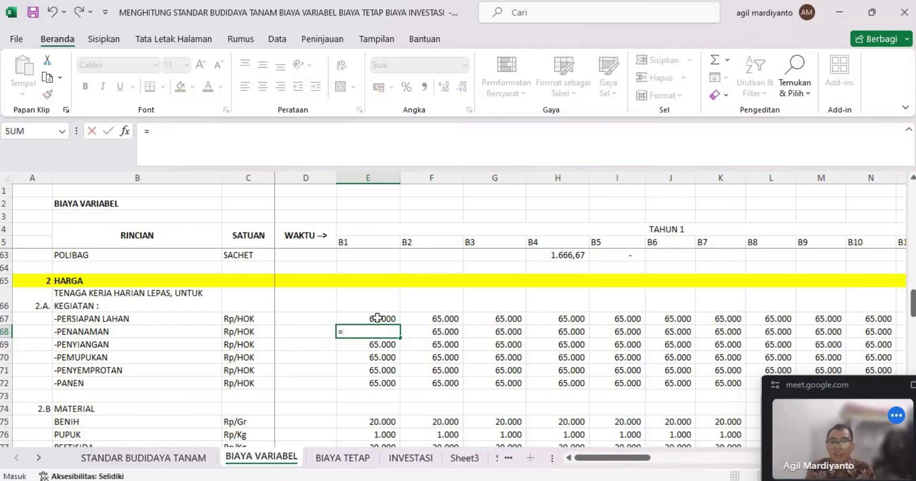
left_click(377, 317)
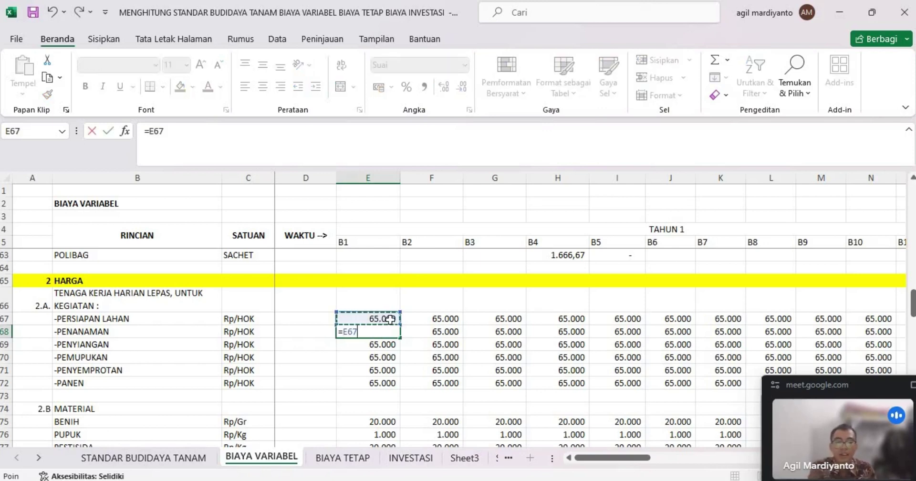
key("Return")
left_click(389, 334)
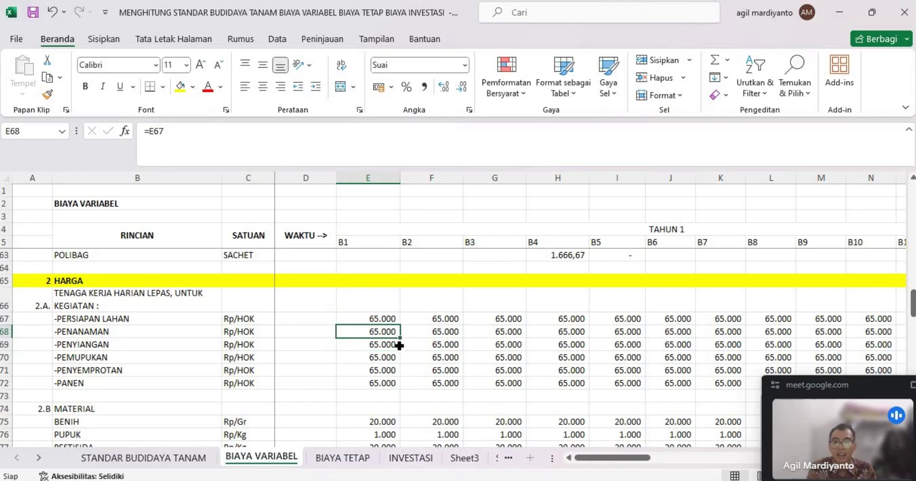
left_click_drag(399, 345, 401, 384)
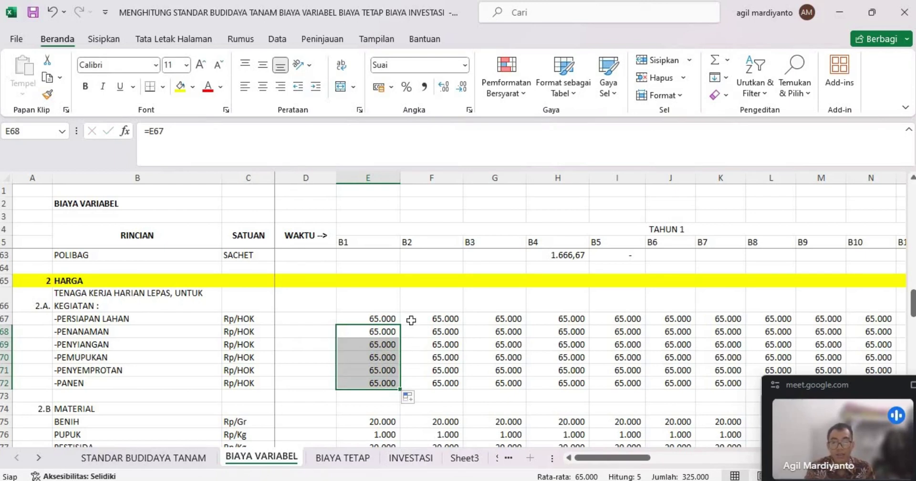
Step: Link the B2 PERSIAPAN LAHAN wage in F67 to E67 and fill it across the remaining TAHUN 1 months through the PANEN row
left_click(443, 319)
type("=")
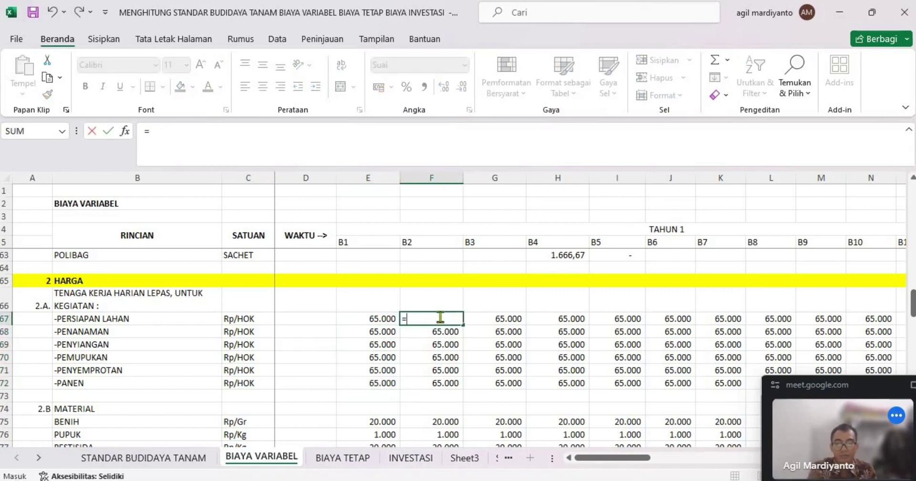
left_click(369, 319)
key("Return")
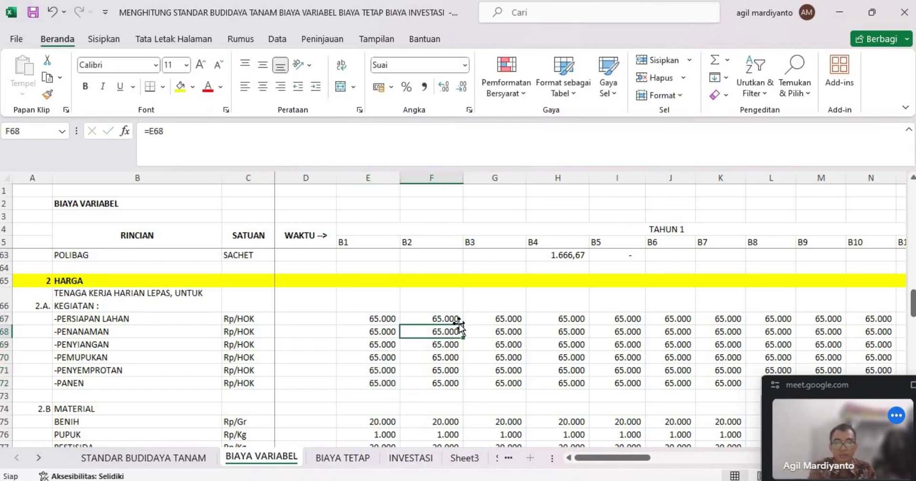
left_click(459, 321)
left_click_drag(463, 325, 849, 377)
scroll(489, 378, "left", 2)
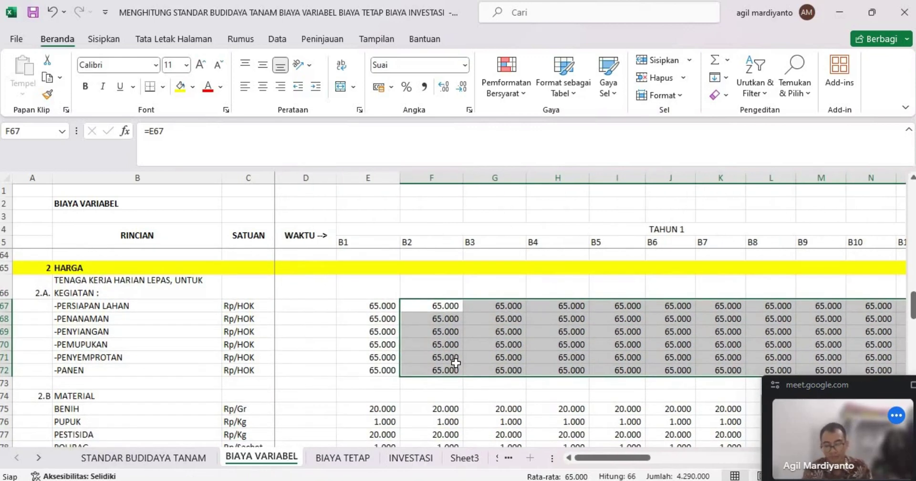
key("Left")
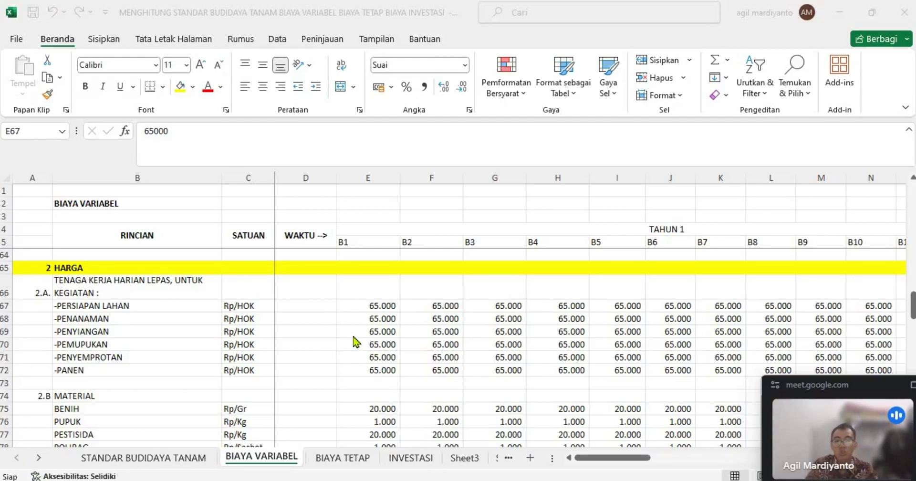
Step: Test a PERSIAPAN LAHAN wage of 70000 in E67 and set it back to 65000
left_click(375, 309)
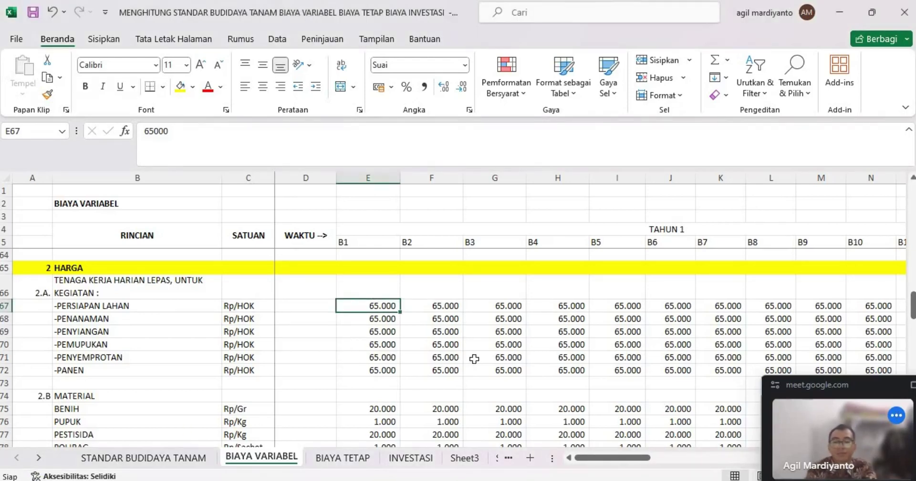
type("70000")
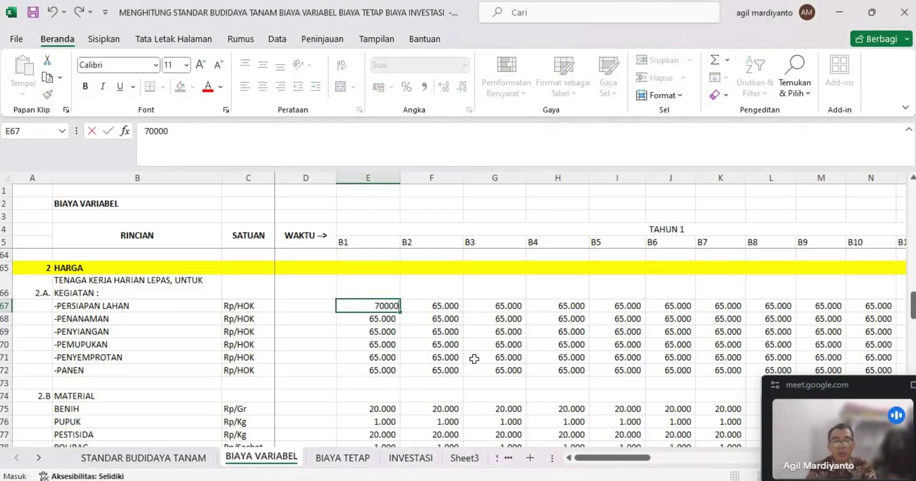
key("Return")
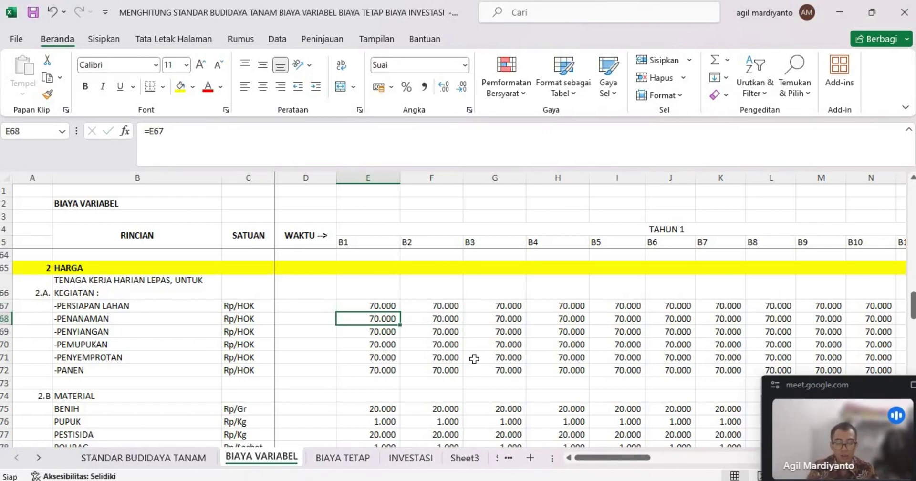
left_click(375, 305)
type("65000")
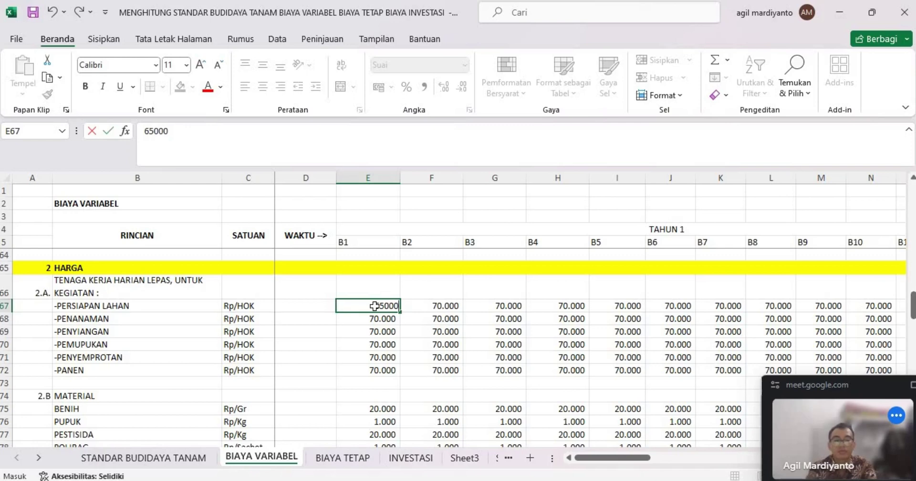
key("Return")
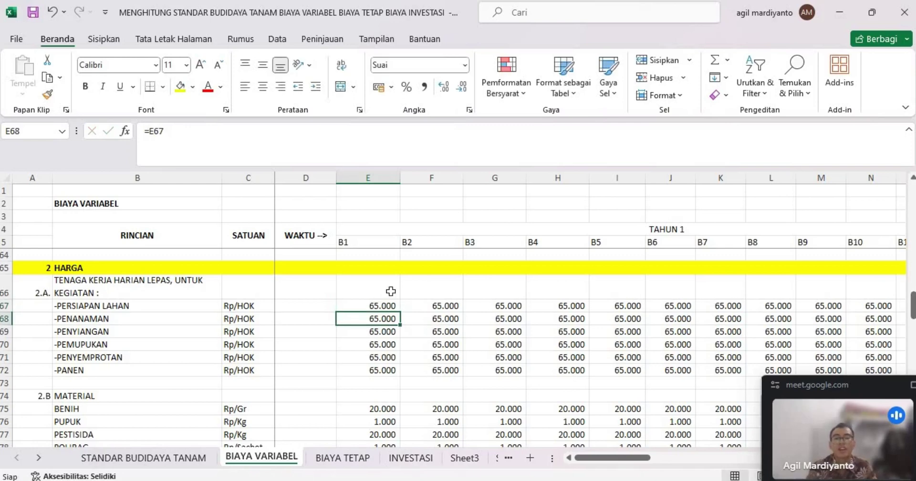
Step: Examine the MATERIAL unit prices, including the PUPUK formula in E76, and compare their units with those in the KUANTITAS section
scroll(134, 335, "down", 2)
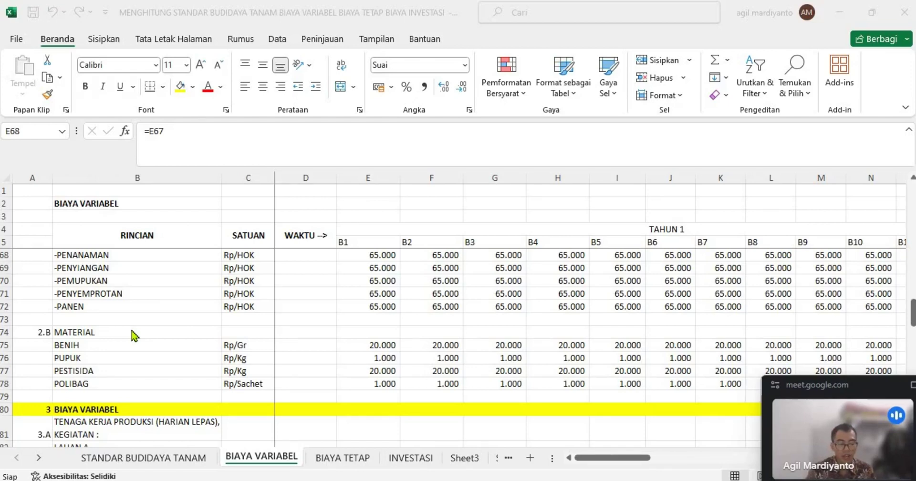
left_click(378, 362)
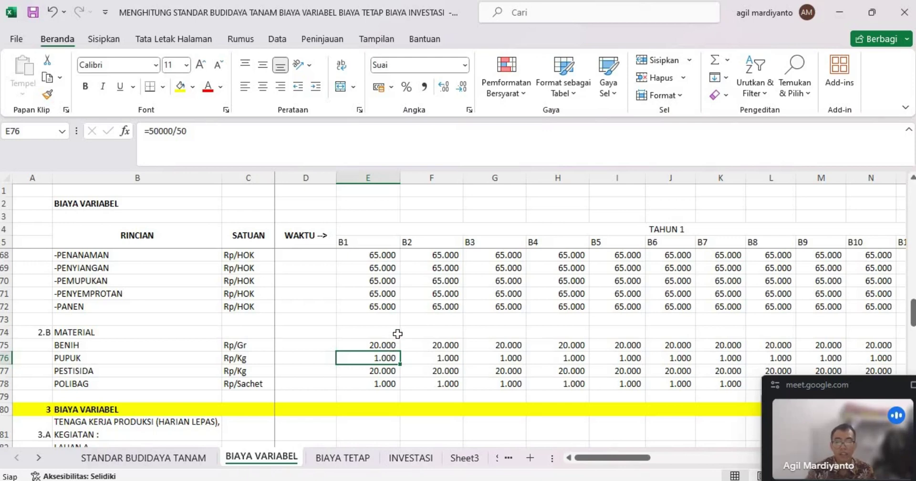
scroll(393, 331, "up", 5)
scroll(369, 331, "up", 8)
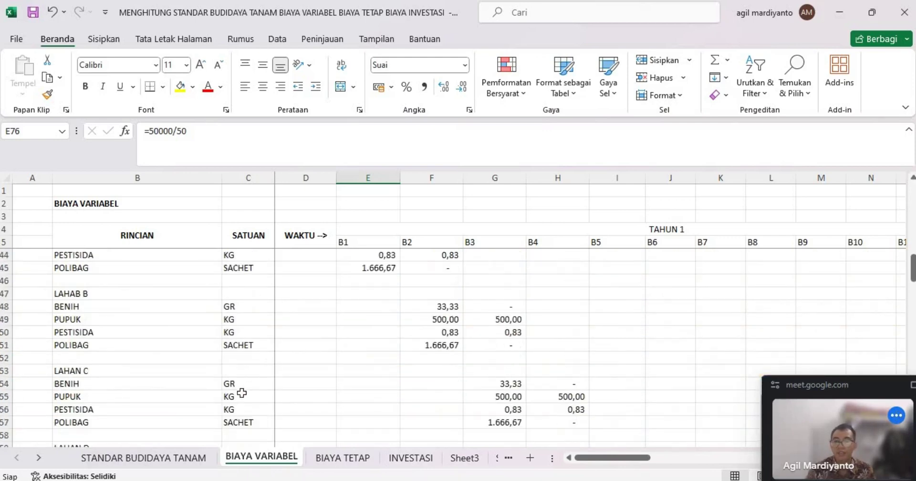
scroll(280, 375, "up", 8)
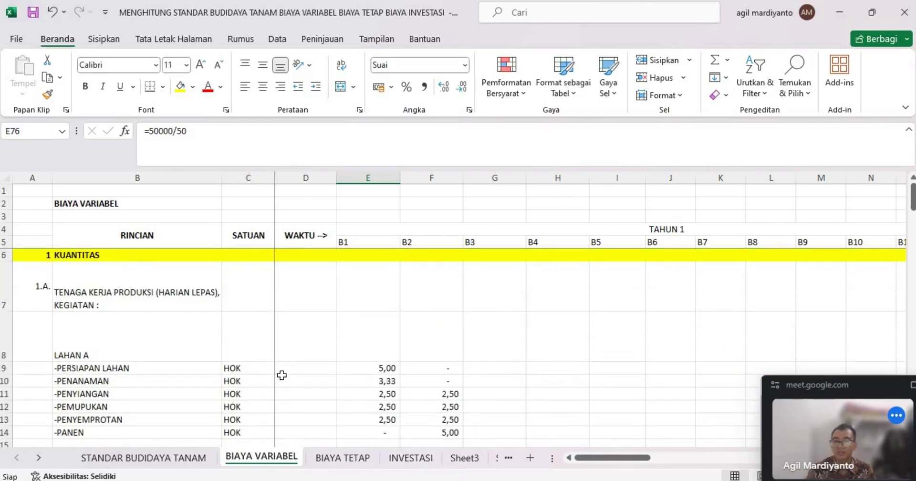
scroll(280, 374, "down", 11)
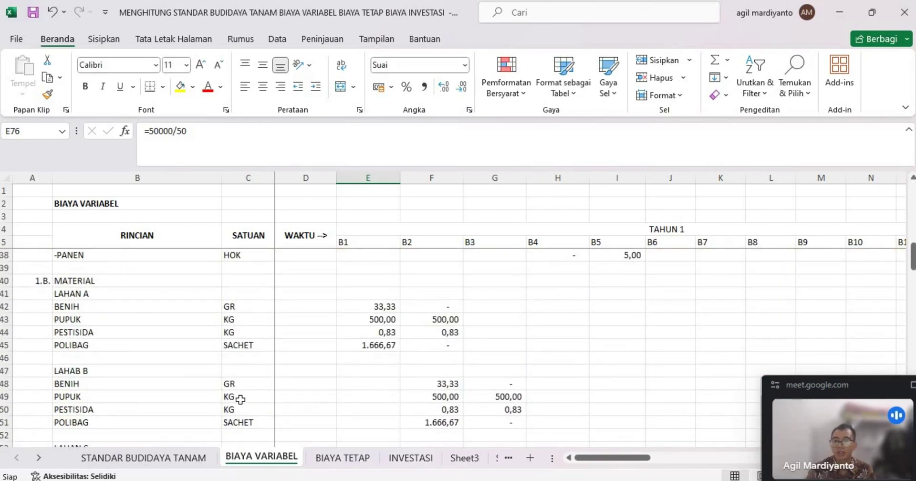
scroll(359, 365, "down", 5)
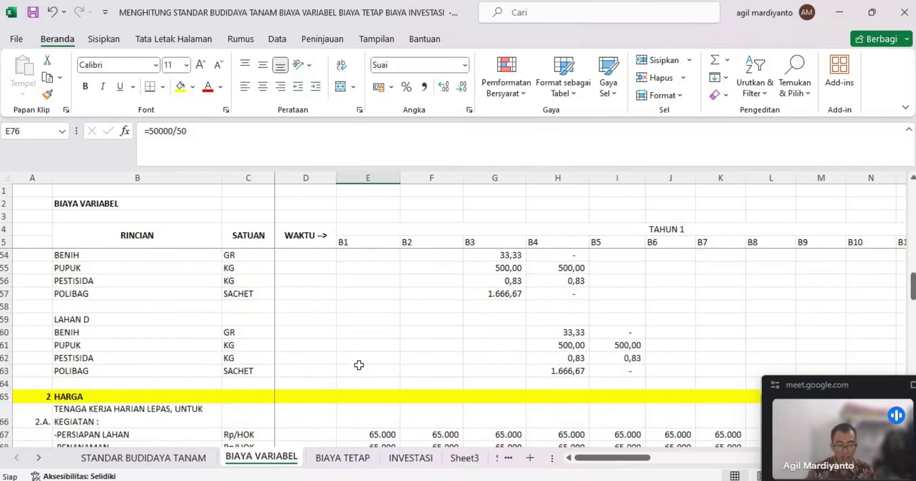
scroll(359, 365, "down", 6)
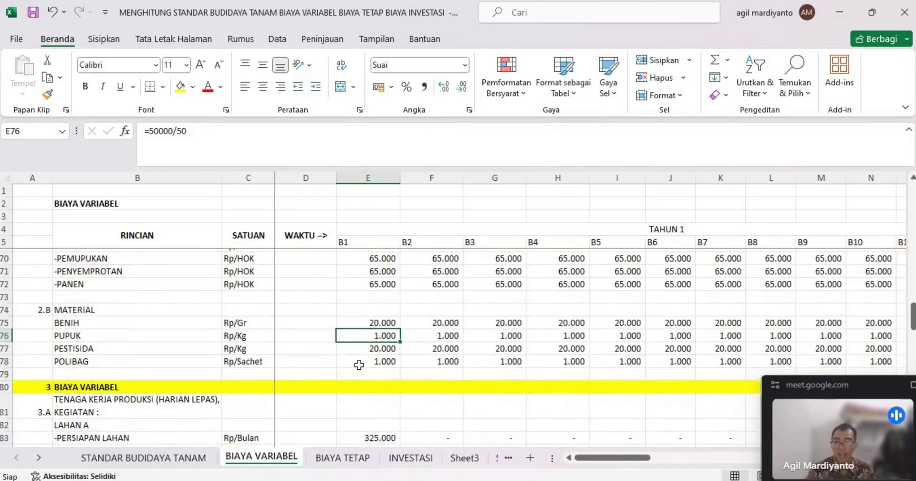
scroll(376, 330, "up", 1)
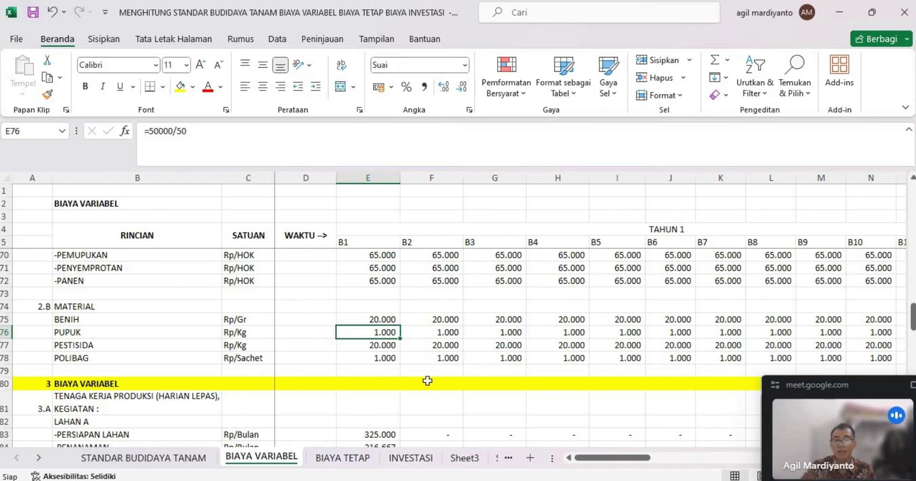
Step: Link the B2 BENIH price in F75 to E75 and fill the formula across the following months through the POLIBAG row
left_click(425, 319)
type("=")
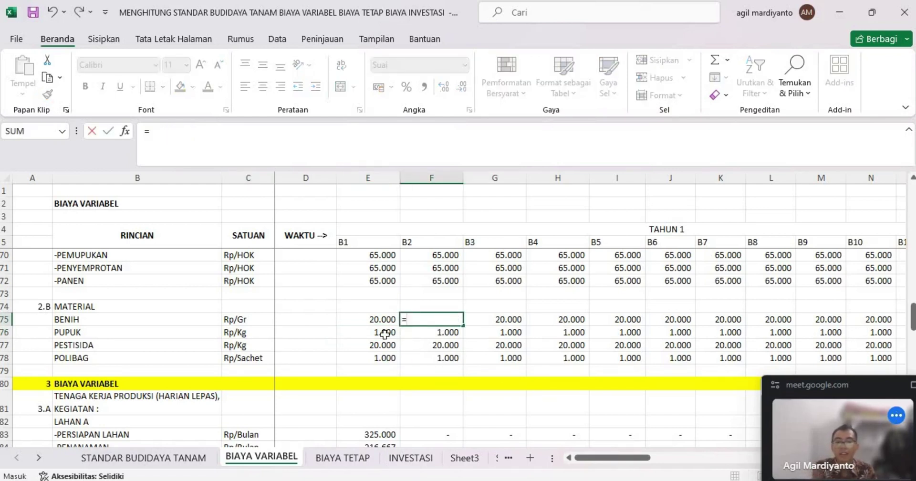
left_click(376, 322)
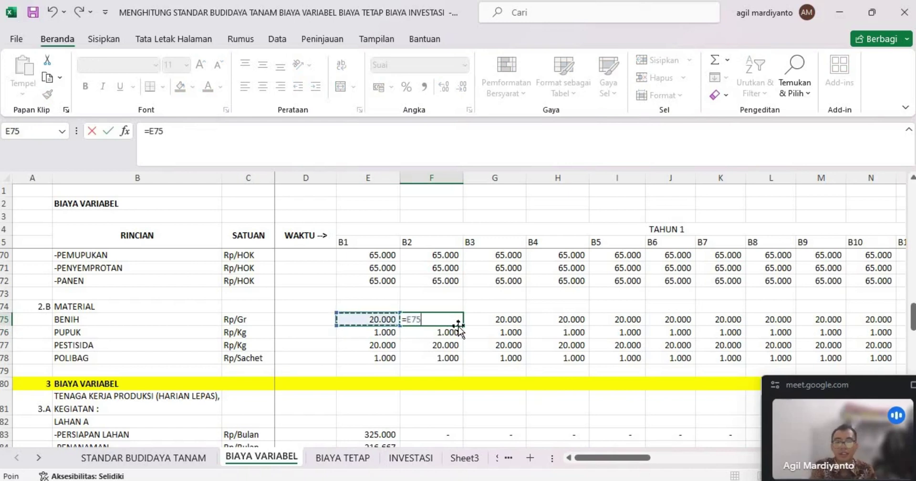
key("Return")
left_click(454, 319)
mouse_move(462, 325)
left_mouse_down()
mouse_move(462, 362)
mouse_move(906, 367)
mouse_move(805, 359)
left_mouse_up()
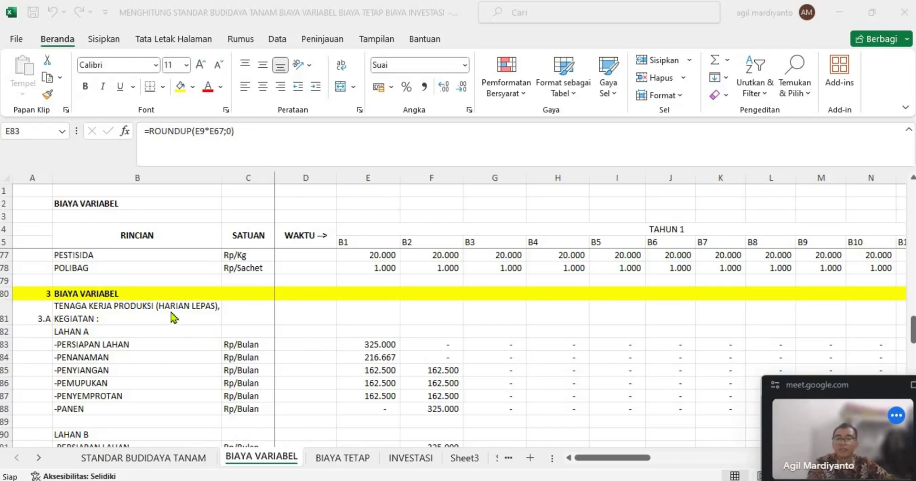
Step: Compare the KUANTITAS, HARGA and BIAYA VARIABEL sections and their units, and examine the LAHAN A PERSIAPAN LAHAN cost formula in E83
scroll(173, 318, "up", 20)
scroll(129, 276, "down", 2)
scroll(129, 276, "up", 2)
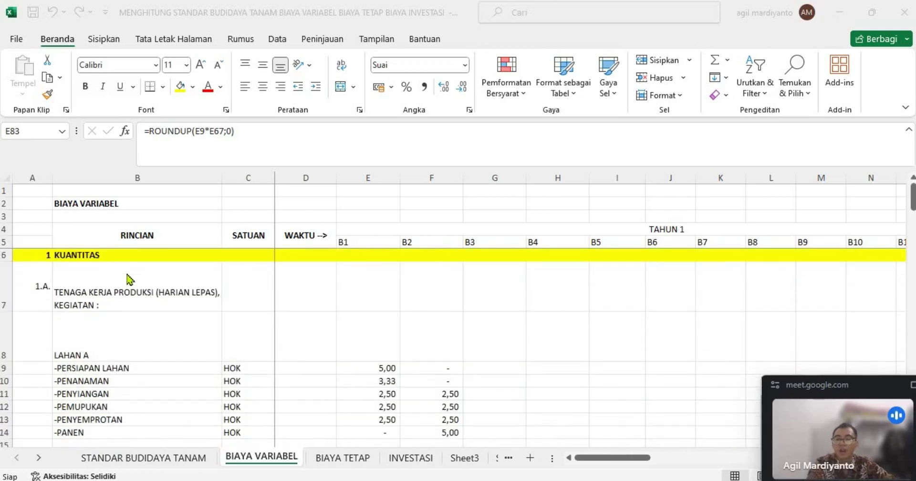
scroll(128, 279, "down", 20)
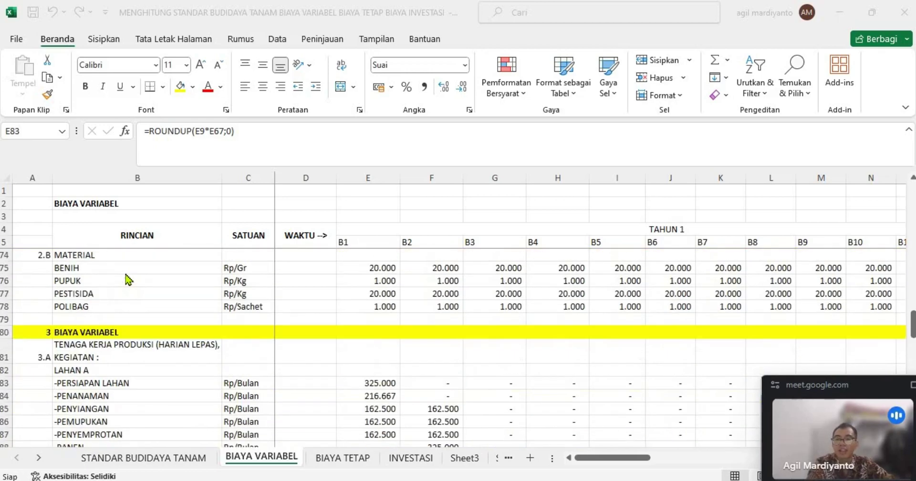
scroll(128, 279, "down", 3)
scroll(115, 298, "up", 1)
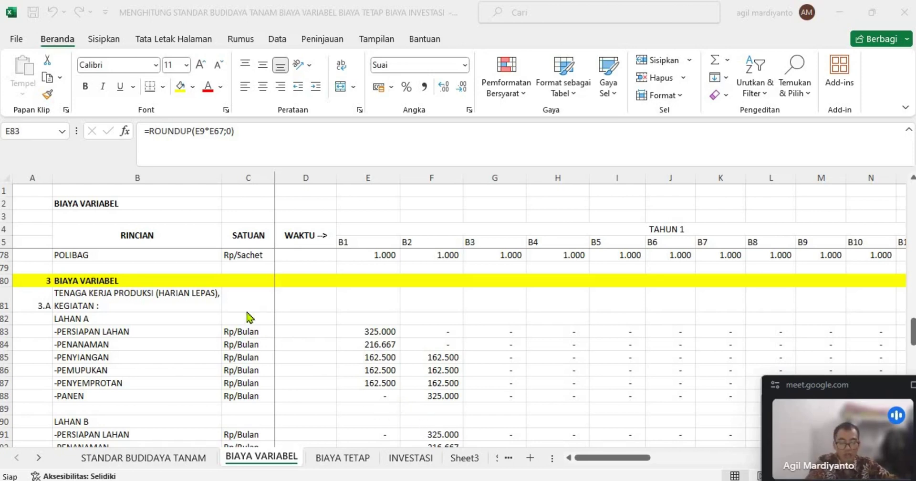
scroll(253, 352, "up", 5)
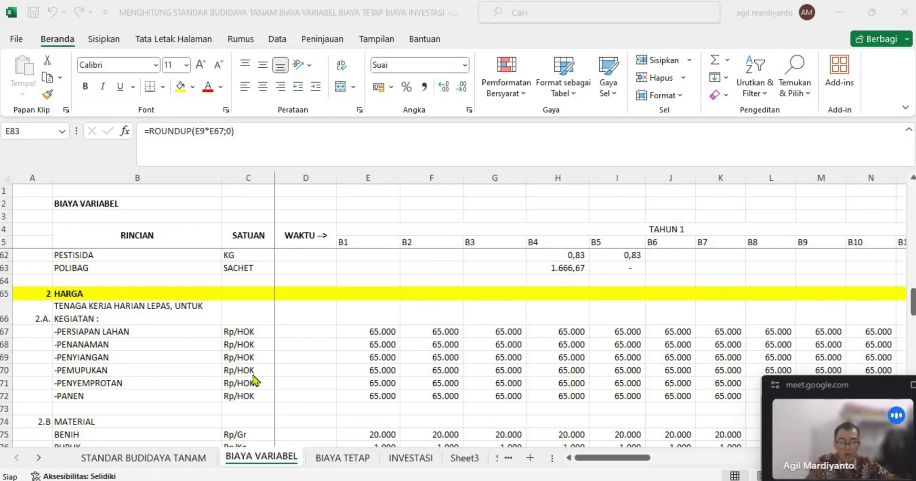
scroll(255, 380, "up", 17)
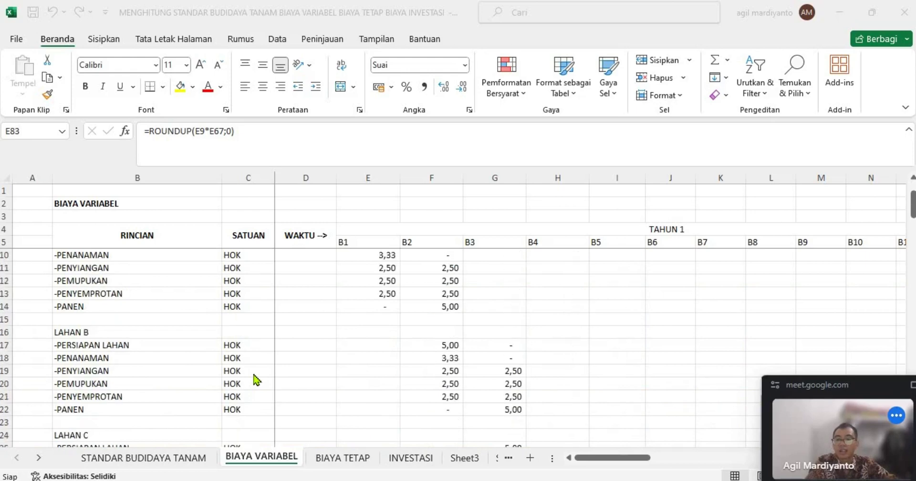
scroll(256, 380, "up", 2)
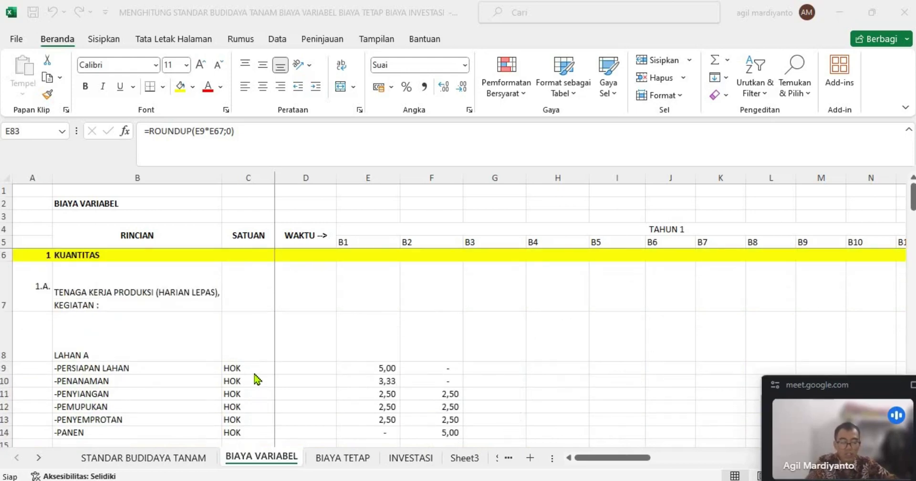
scroll(256, 376, "down", 19)
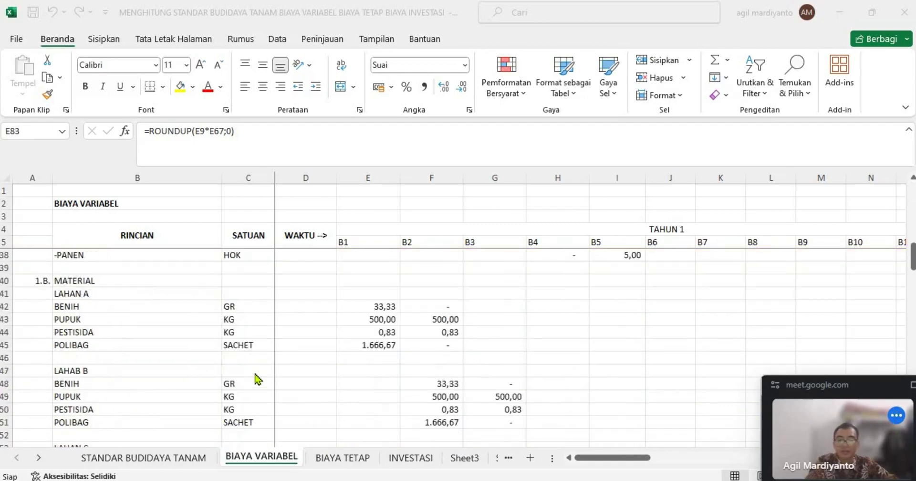
scroll(257, 378, "down", 5)
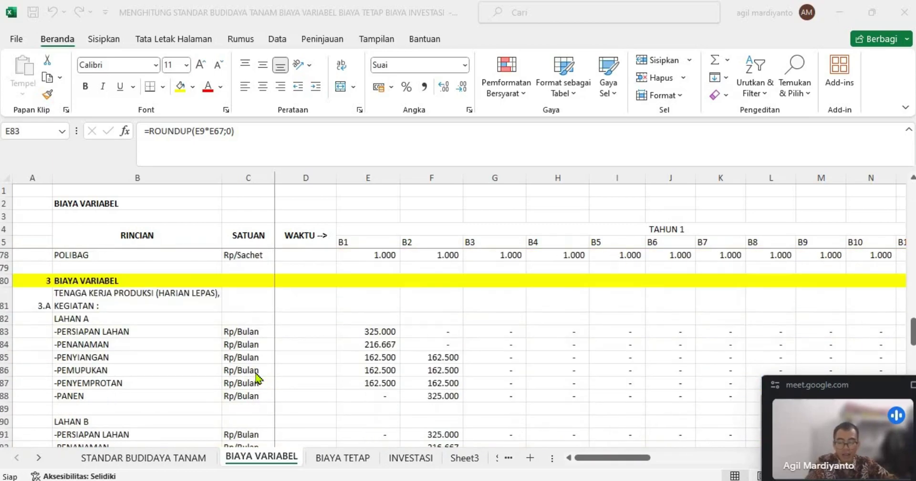
left_click(366, 330)
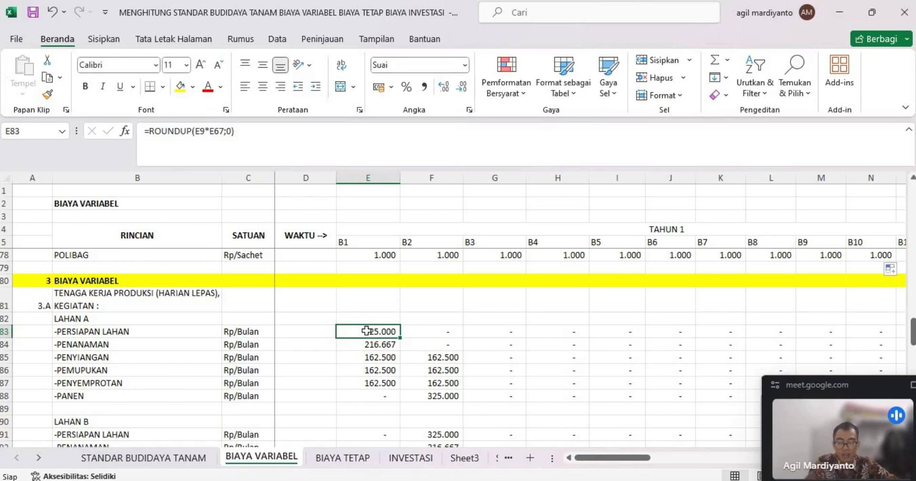
scroll(397, 328, "down", 1)
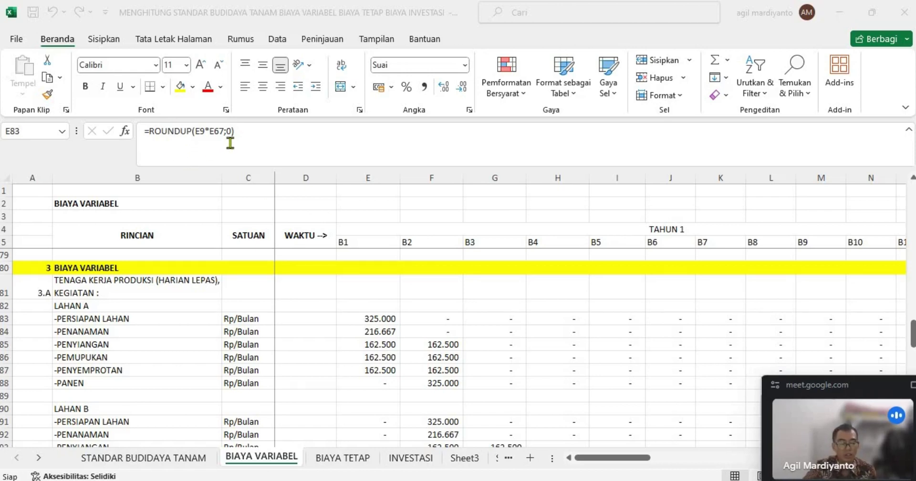
Step: Re-enter the B1 PERSIAPAN LAHAN cost for LAHAN A in E83 as =ROUNDUP(E9*E67;0), multiplying its labour quantity by the daily wage
left_click(383, 319)
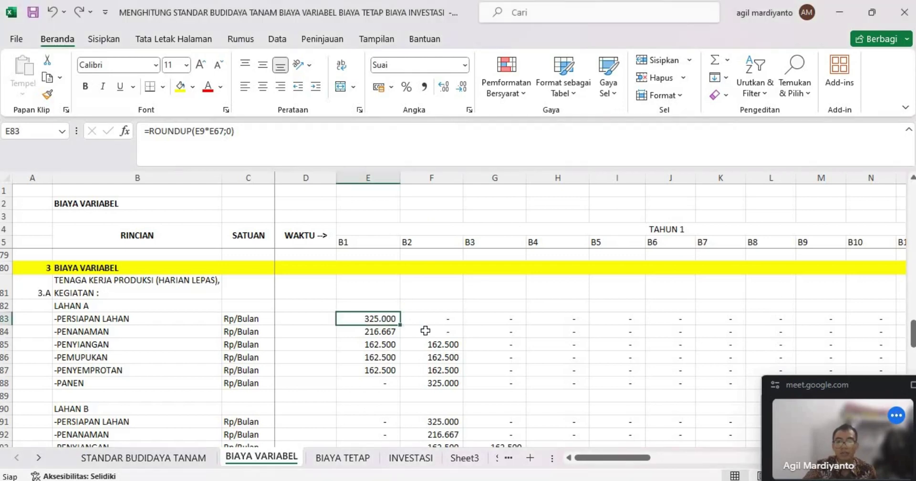
key("BackSpace")
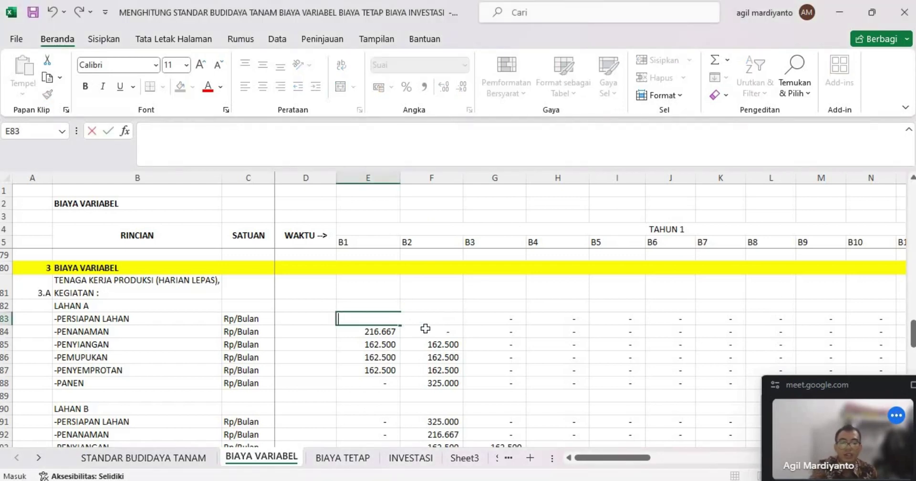
type("=R")
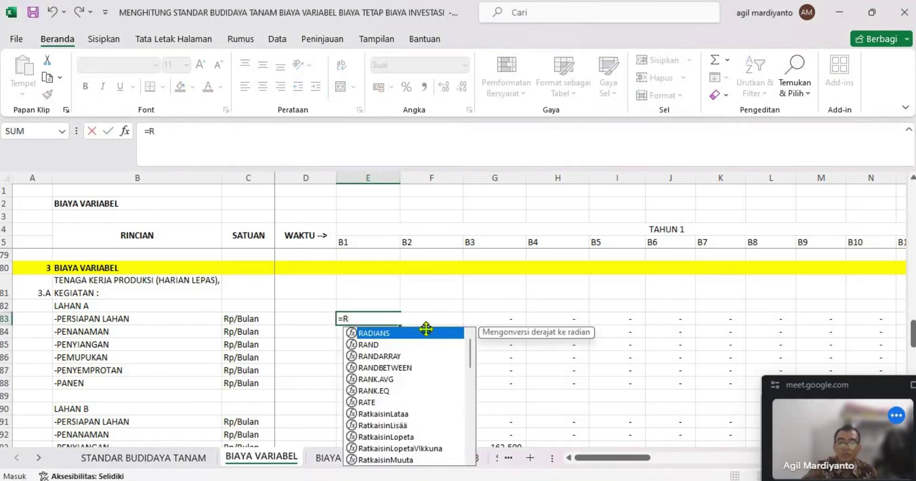
type("OUNF")
key("BackSpace")
type("D")
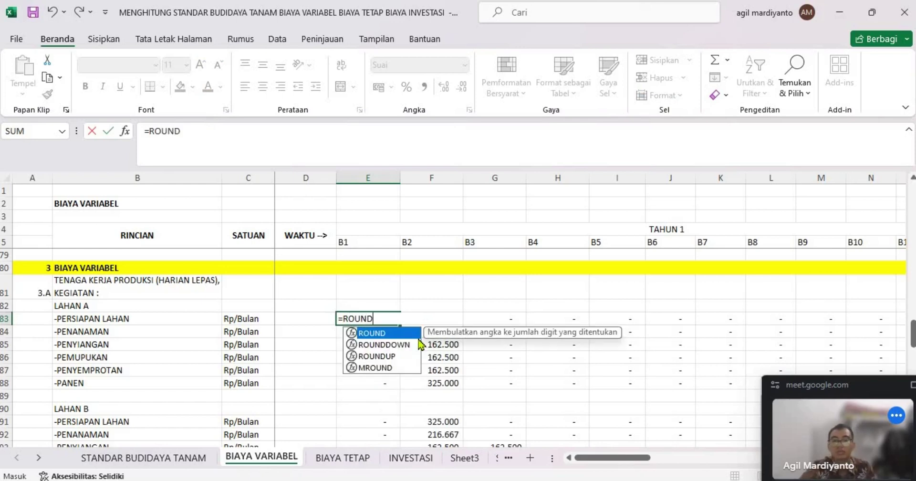
type("UP(")
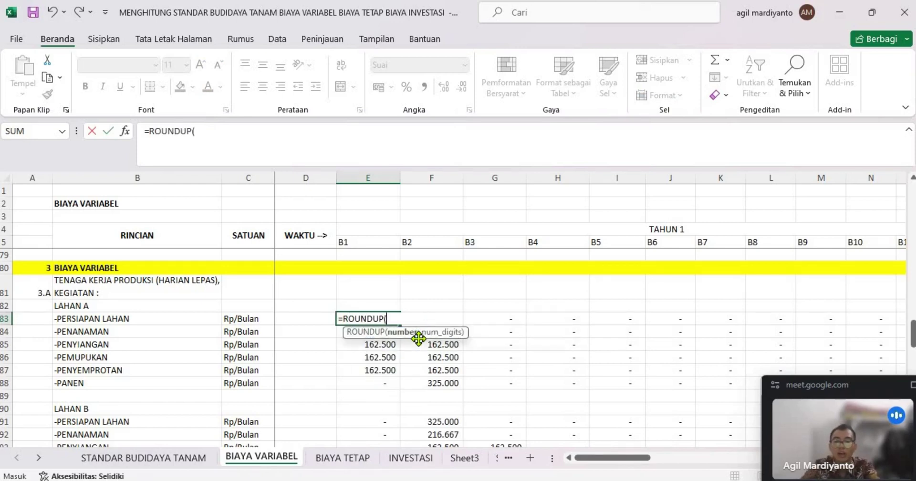
type("999")
key("BackSpace")
key("BackSpace")
key("BackSpace")
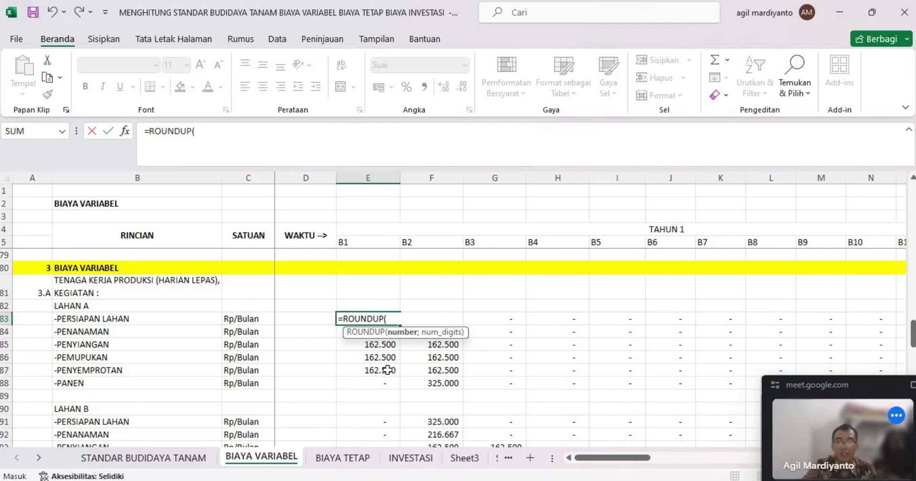
scroll(387, 370, "up", 20)
scroll(387, 370, "up", 2)
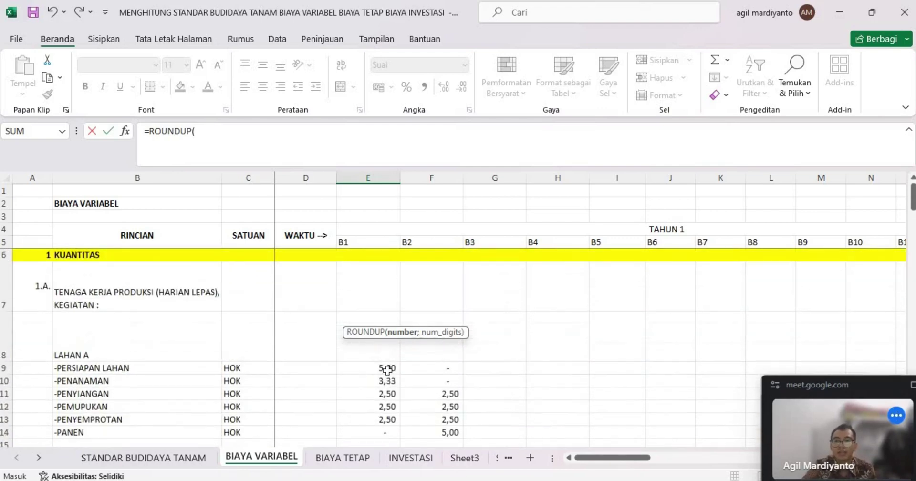
left_click(347, 368)
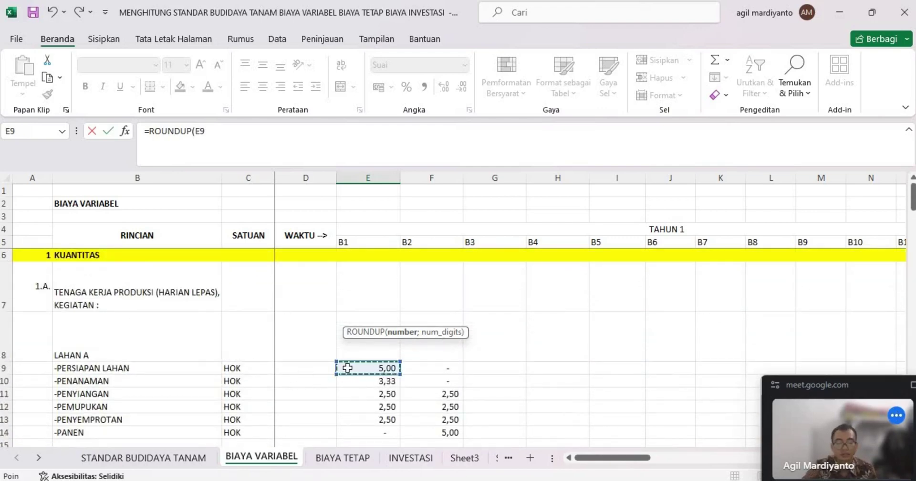
scroll(348, 368, "down", 5)
type("*")
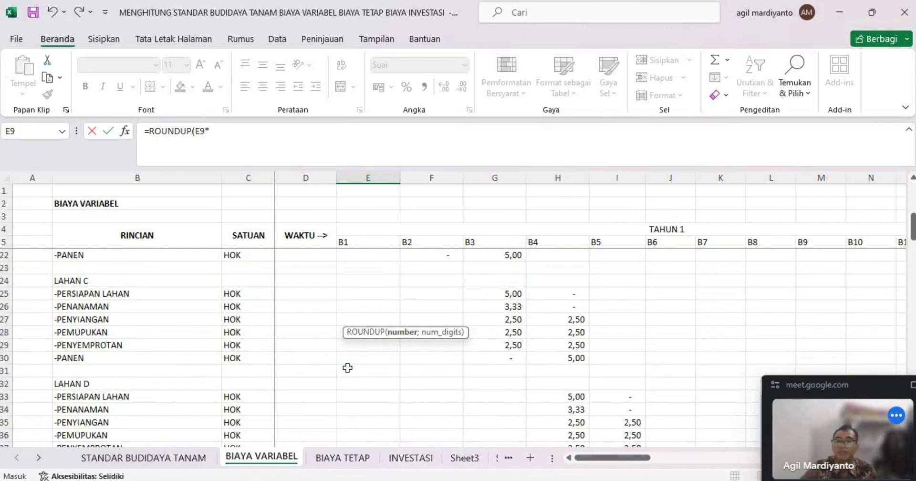
scroll(347, 368, "down", 9)
scroll(347, 368, "down", 4)
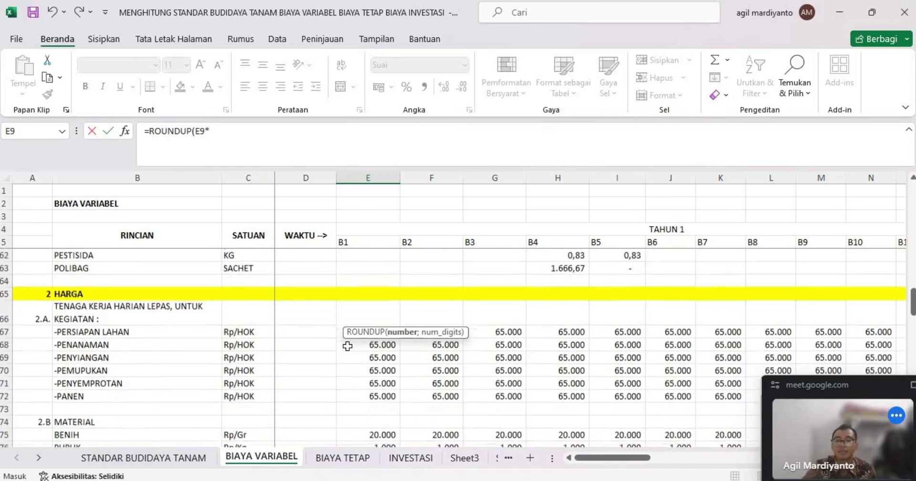
left_click(447, 361)
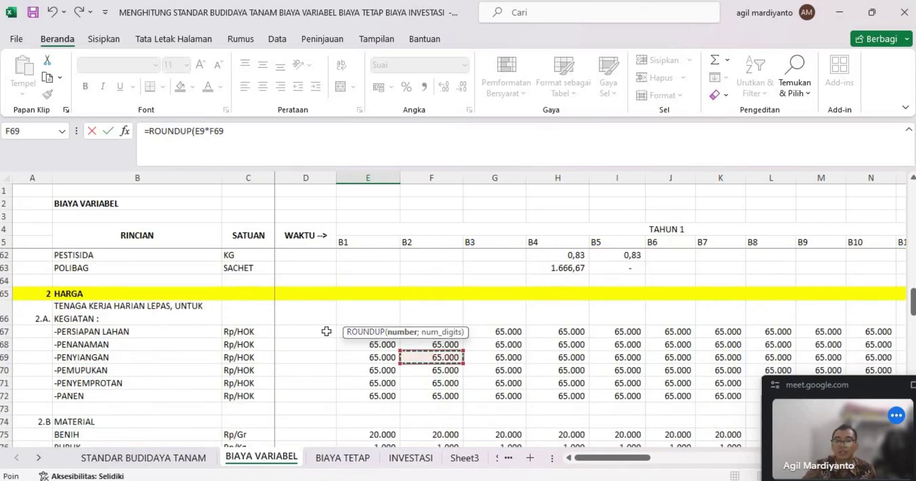
left_click(327, 329)
left_click(339, 334)
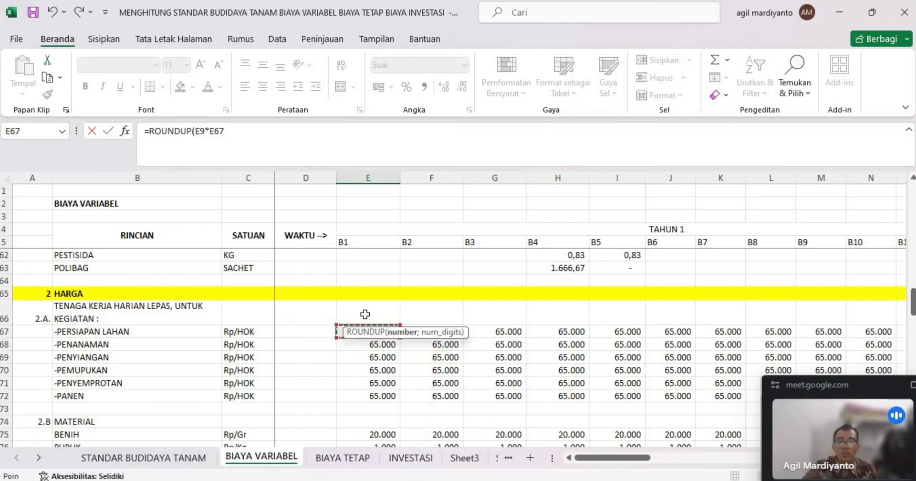
type(";0)")
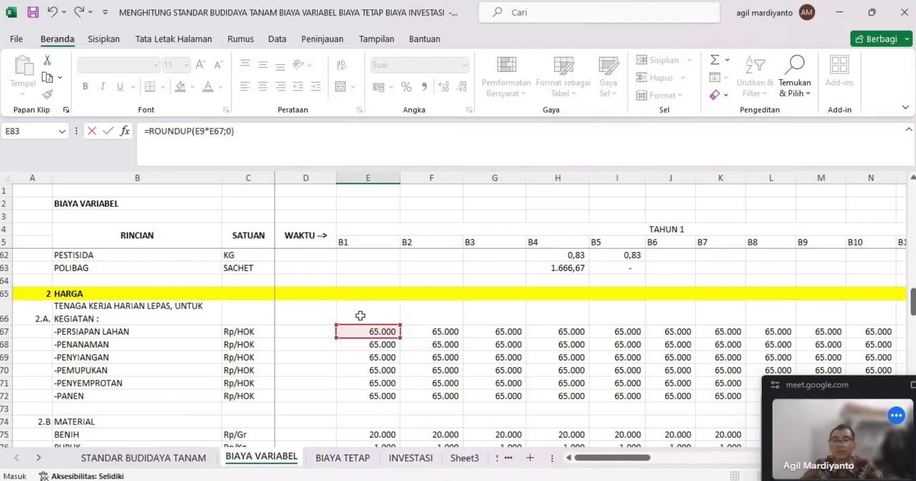
scroll(360, 315, "down", 1)
scroll(360, 315, "down", 6)
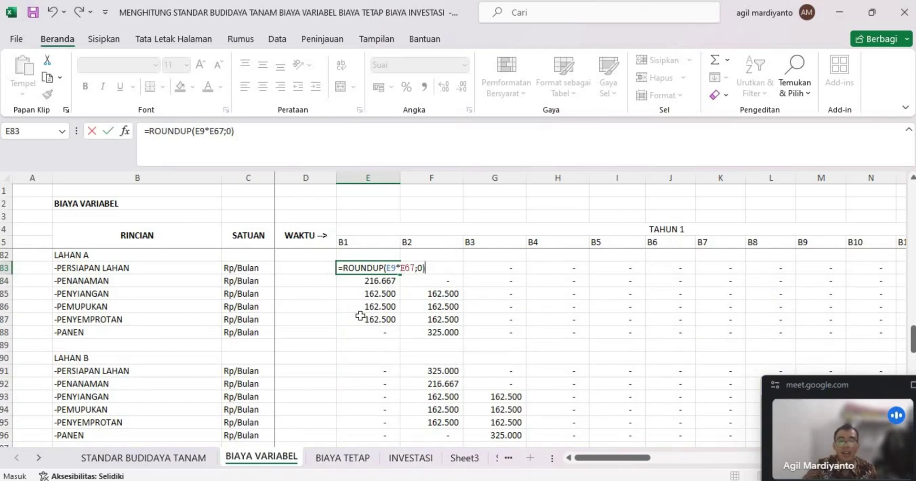
scroll(357, 317, "down", 1)
scroll(566, 368, "up", 3)
key("Return")
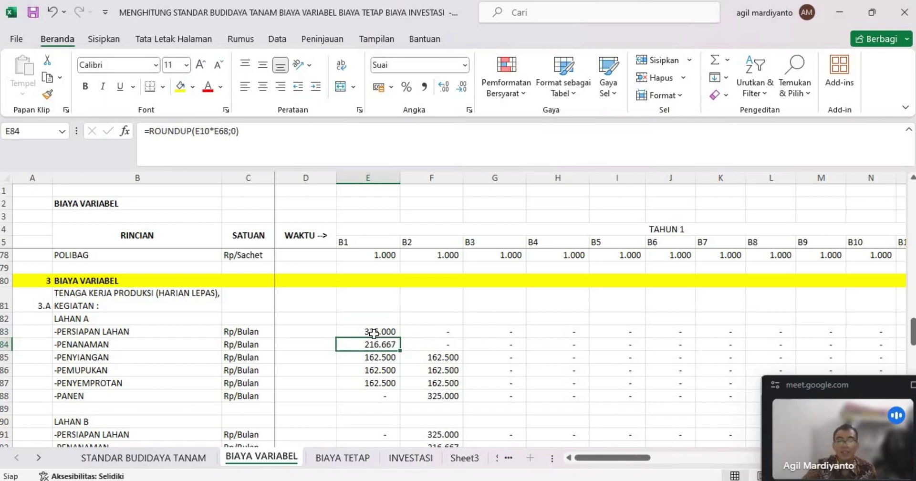
Step: Fill the E83 cost formula down to the LAHAN A PANEN row and across the TAHUN 1 months through B12
left_click(391, 332)
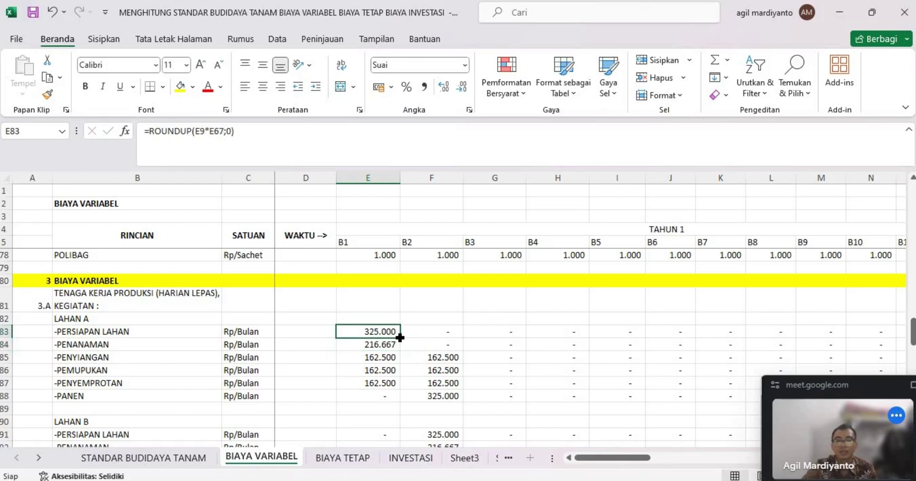
left_click_drag(400, 337, 794, 396)
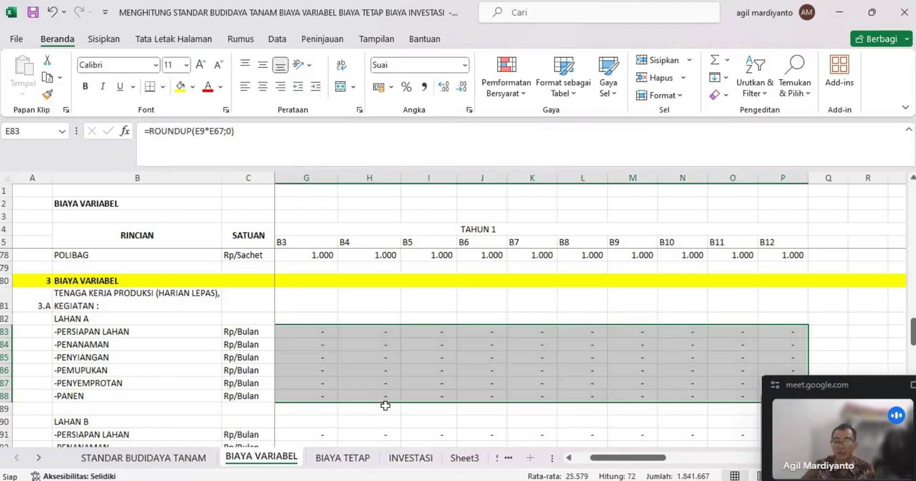
scroll(379, 405, "left", 2)
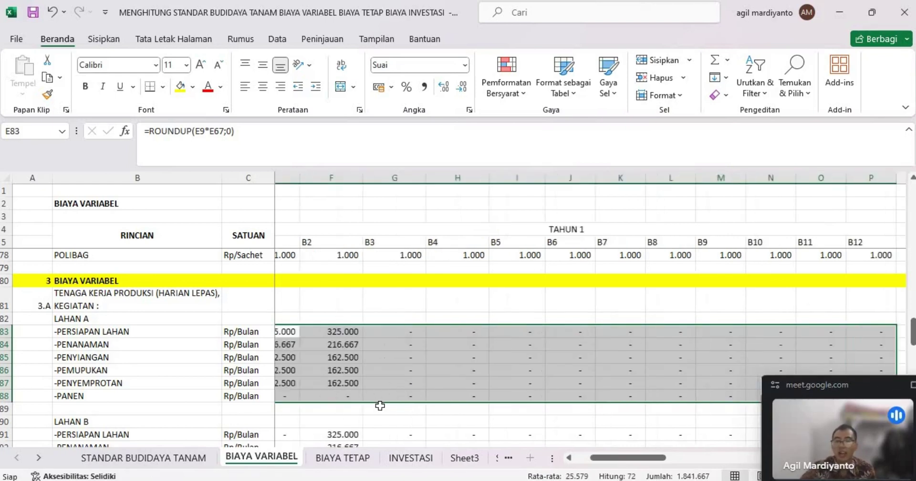
scroll(380, 405, "left", 2)
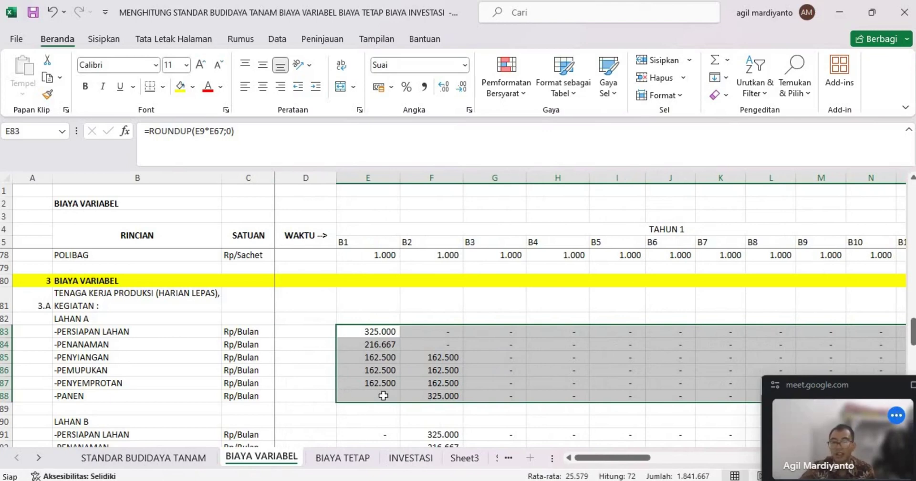
Step: Re-enter the B1 PERSIAPAN LAHAN cost for LAHAN B in E91 as =ROUNDUP(E17*E67;0), multiplying its labour quantity by the daily wage
scroll(384, 407, "down", 1)
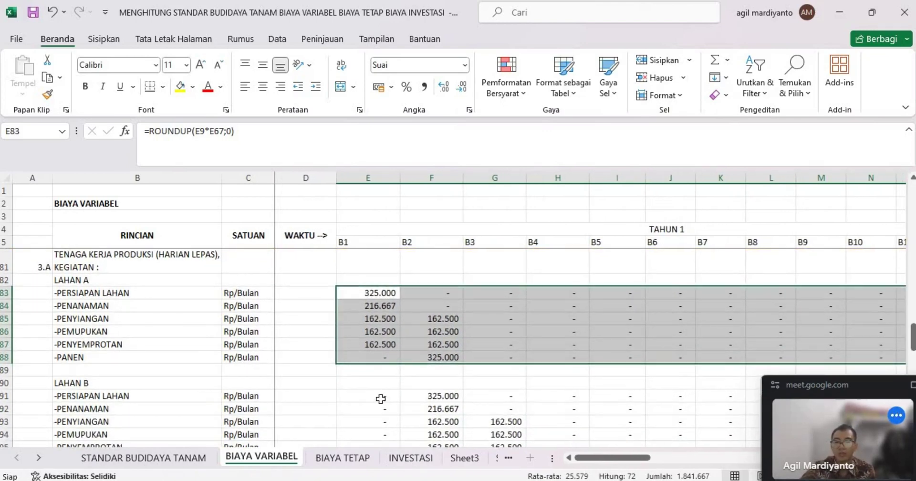
left_click(381, 398)
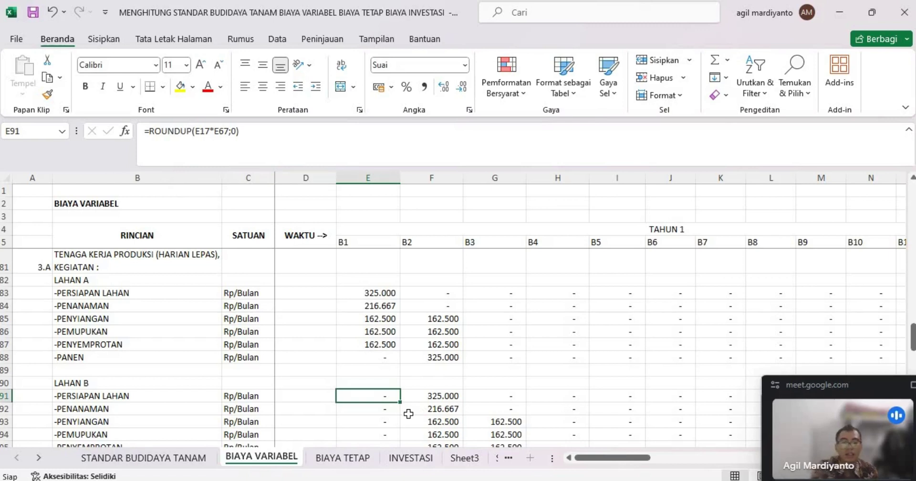
key("BackSpace")
type("=")
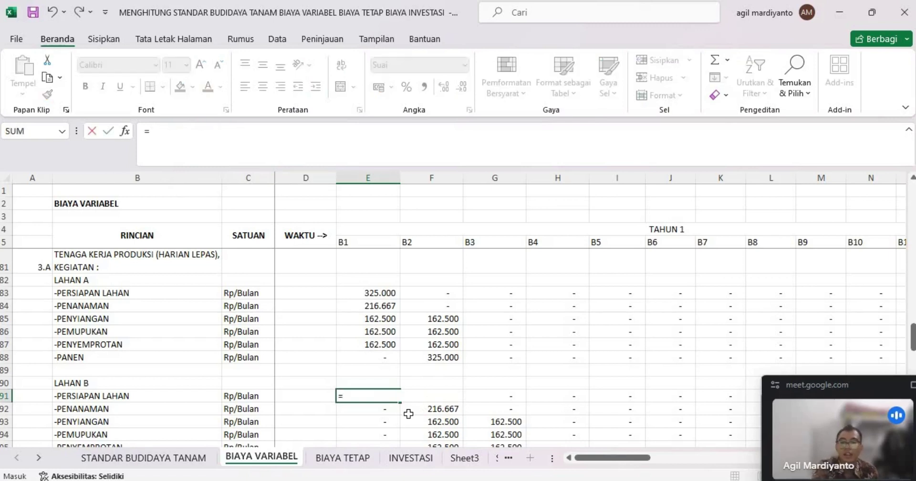
type("ROU")
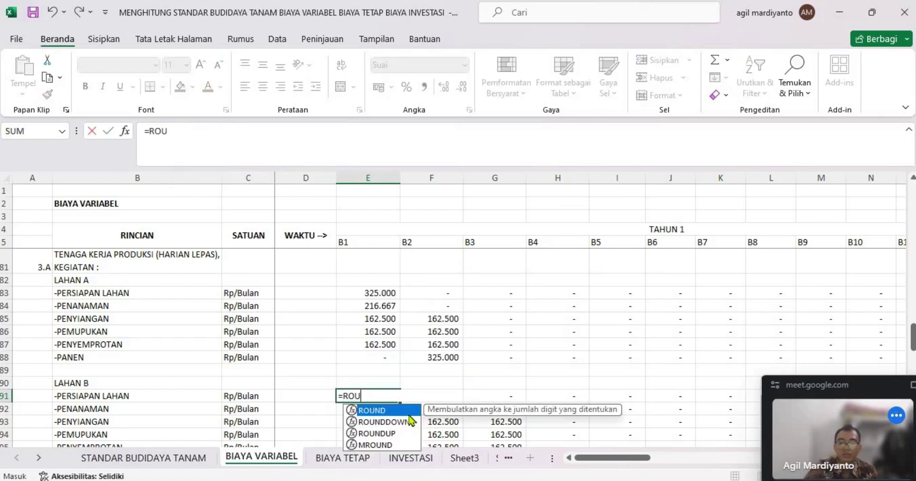
type("NDUP")
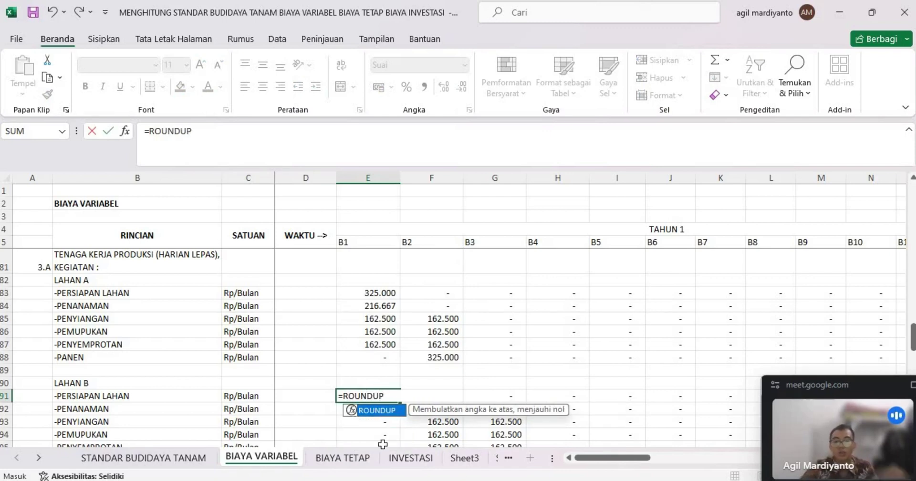
type("(")
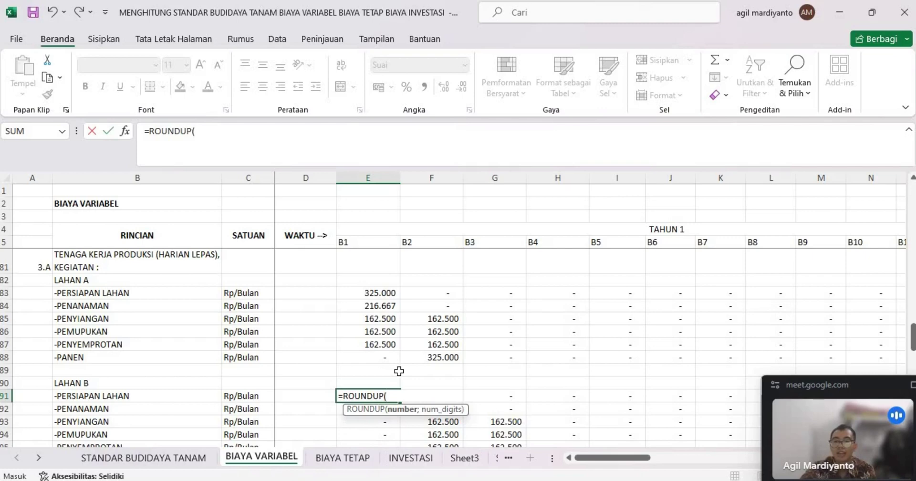
scroll(398, 370, "up", 20)
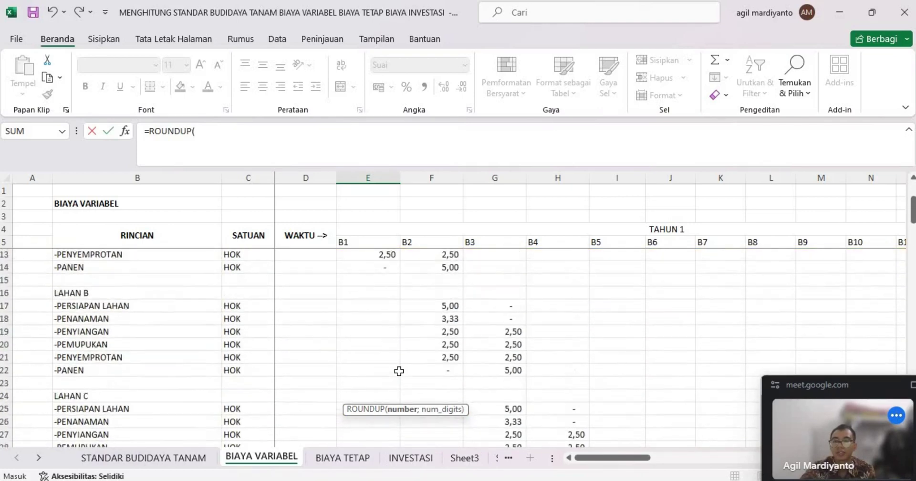
scroll(399, 371, "up", 2)
scroll(396, 367, "down", 3)
scroll(488, 346, "up", 1)
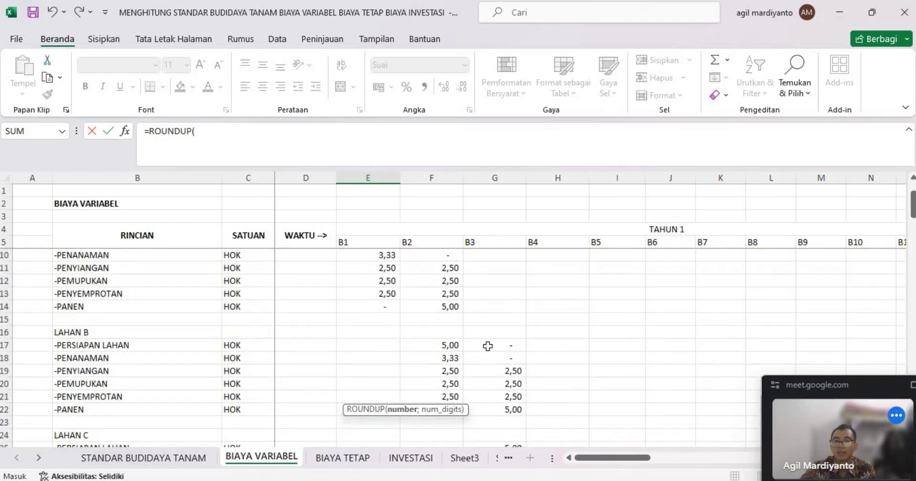
left_click(368, 350)
scroll(372, 352, "down", 3)
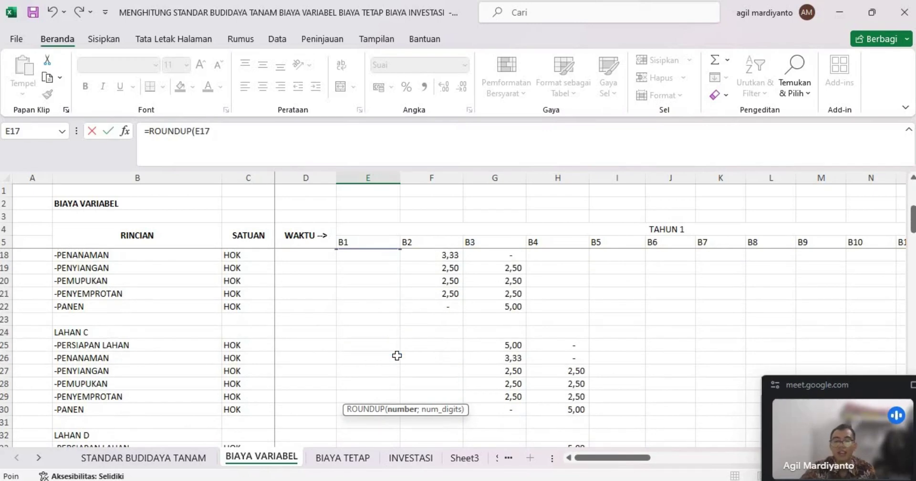
type("*")
scroll(396, 353, "down", 7)
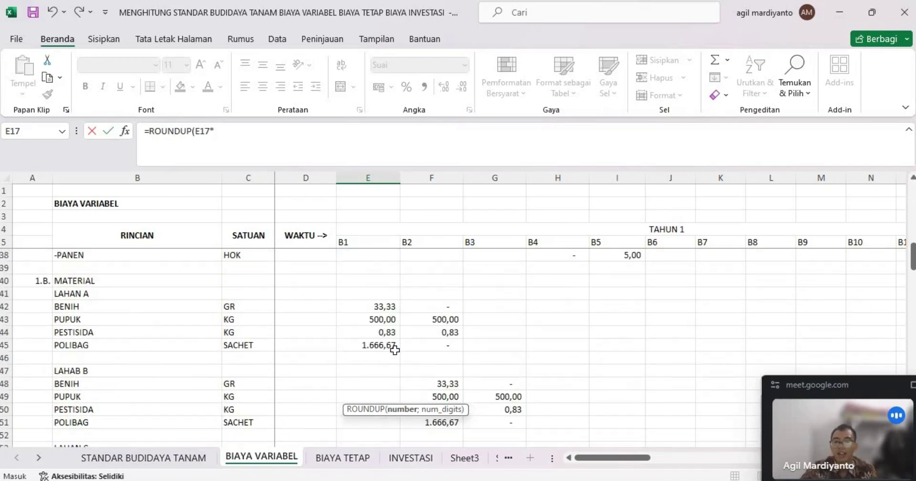
scroll(395, 350, "down", 3)
scroll(395, 350, "down", 4)
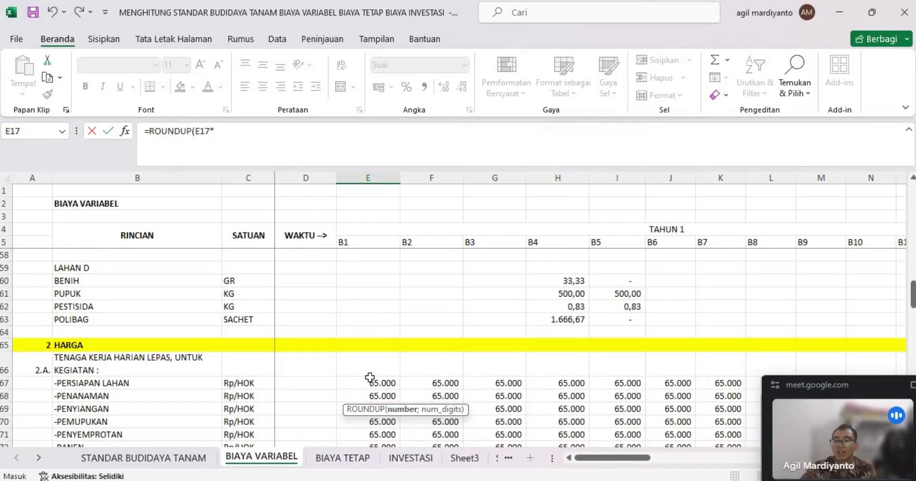
left_click(374, 384)
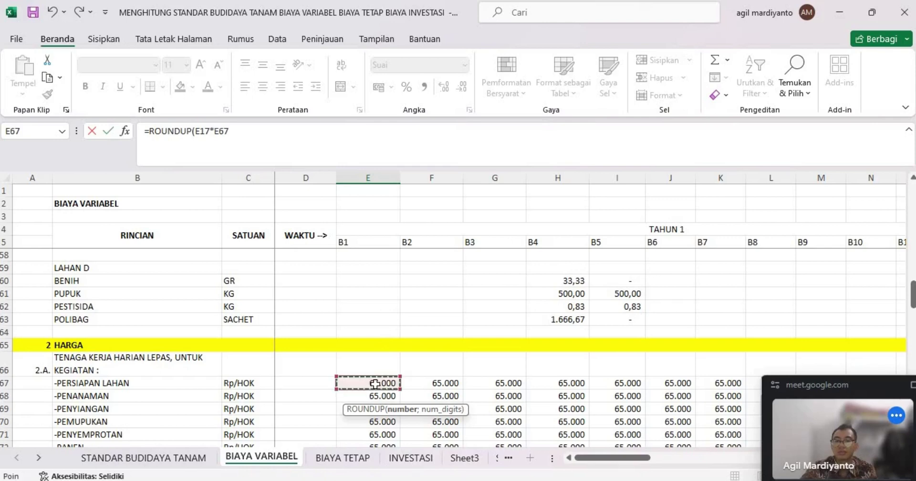
type(";0")
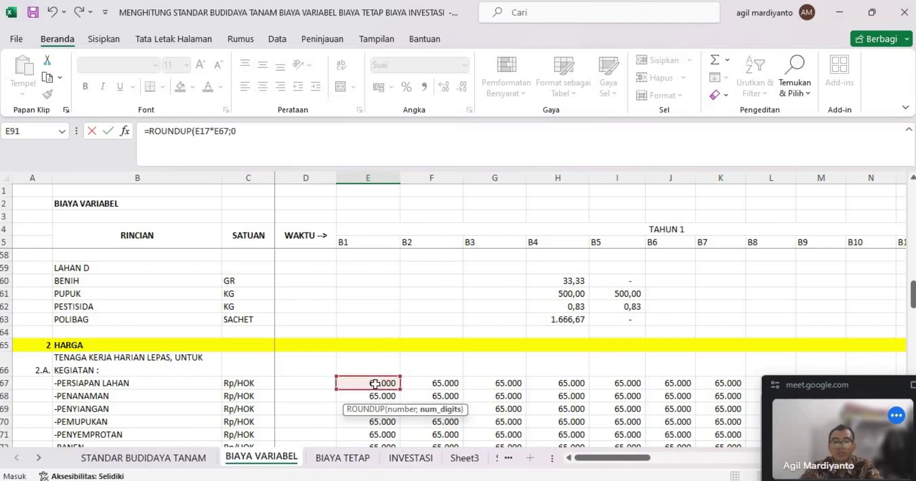
type(")")
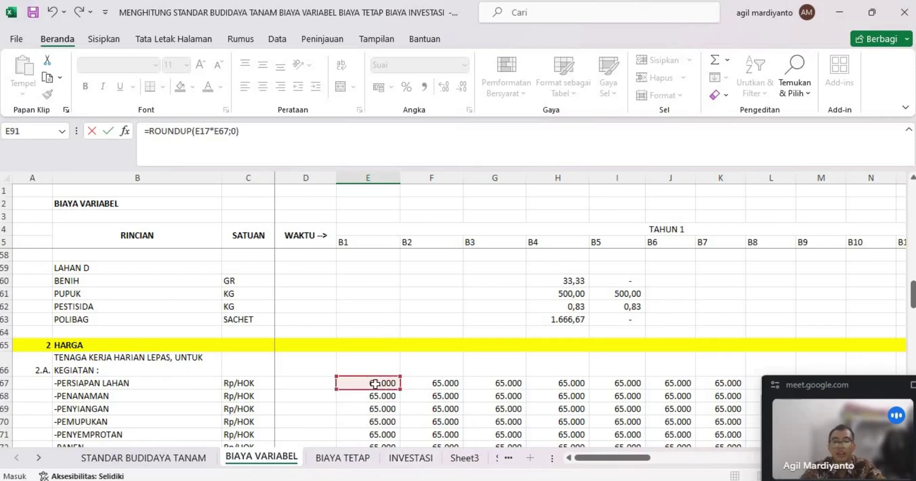
key("Return")
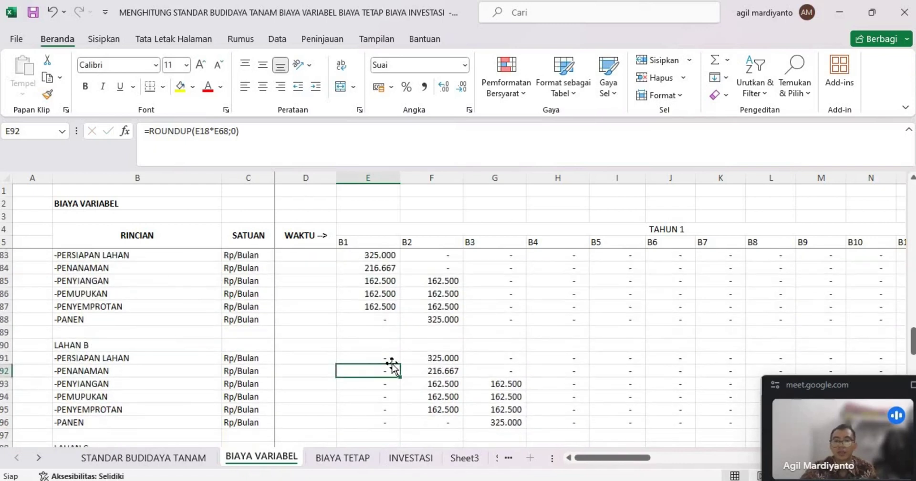
Step: Fill the E91 cost formula down to the LAHAN B PANEN row and across the TAHUN 1 months through B12
left_click(390, 359)
mouse_move(400, 363)
left_mouse_down()
mouse_move(398, 425)
mouse_move(548, 442)
mouse_move(804, 437)
mouse_move(800, 446)
left_mouse_up()
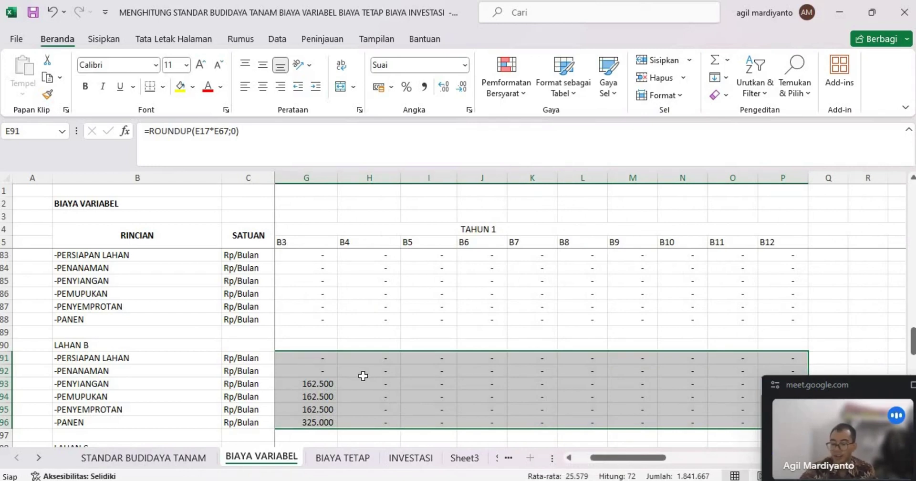
Step: Re-enter the B1 BENIH material cost for LAHAN A in E116 as =ROUNDUP(E42*E75;0), multiplying the seed quantity by its unit price
scroll(394, 364, "down", 3)
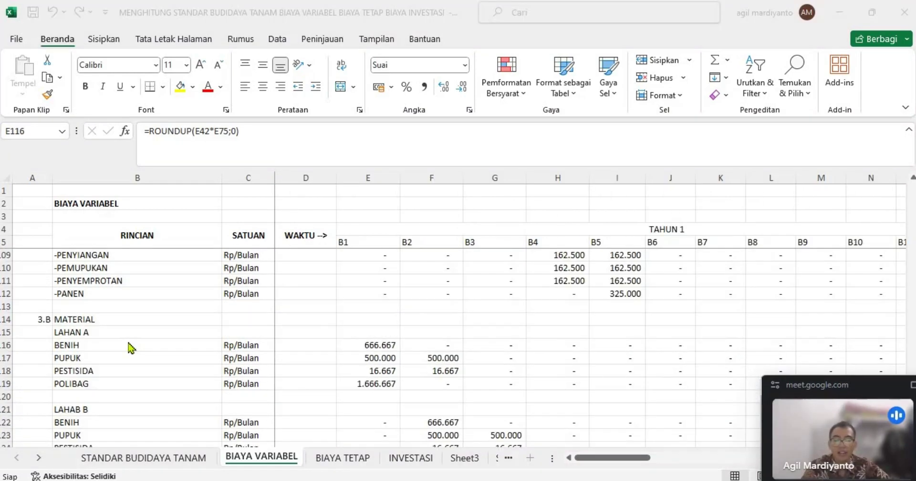
left_click(366, 340)
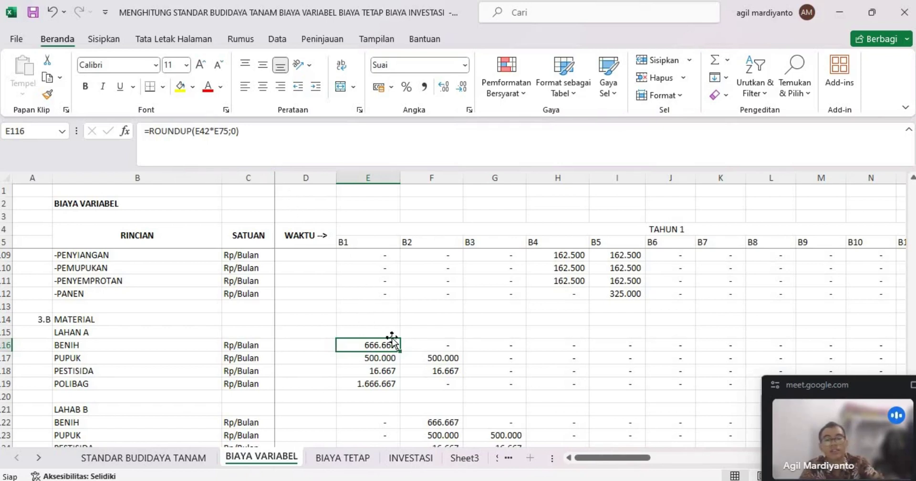
type("=ROUND")
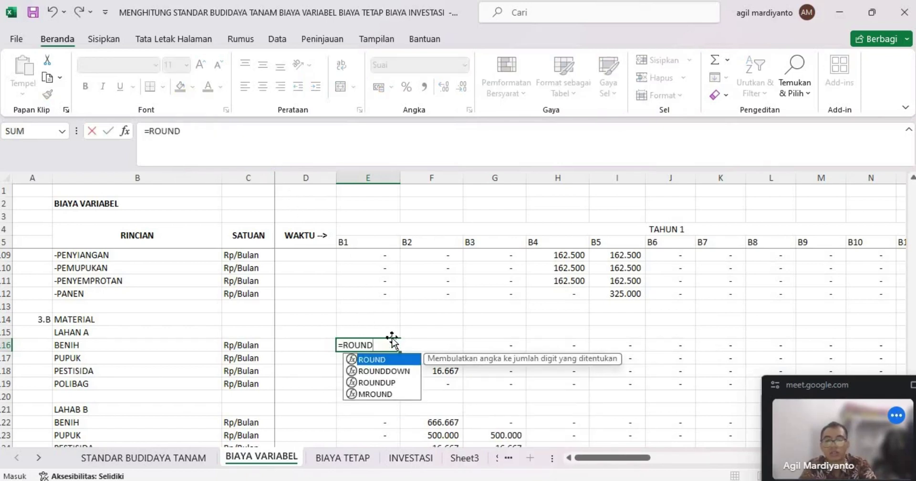
type("UP(")
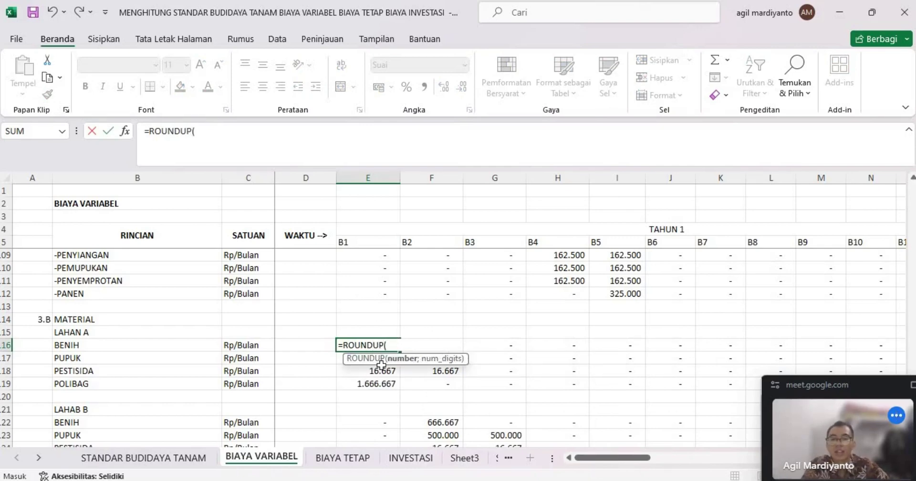
scroll(381, 365, "down", 20)
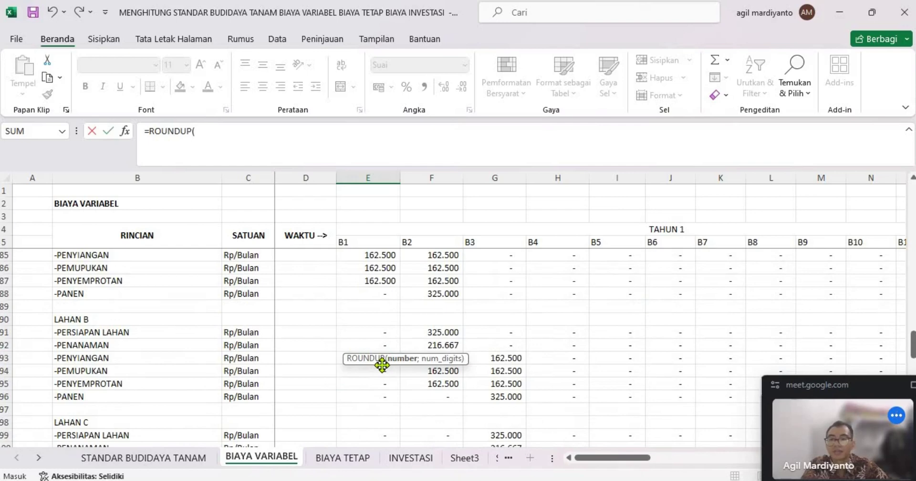
scroll(329, 334, "up", 8)
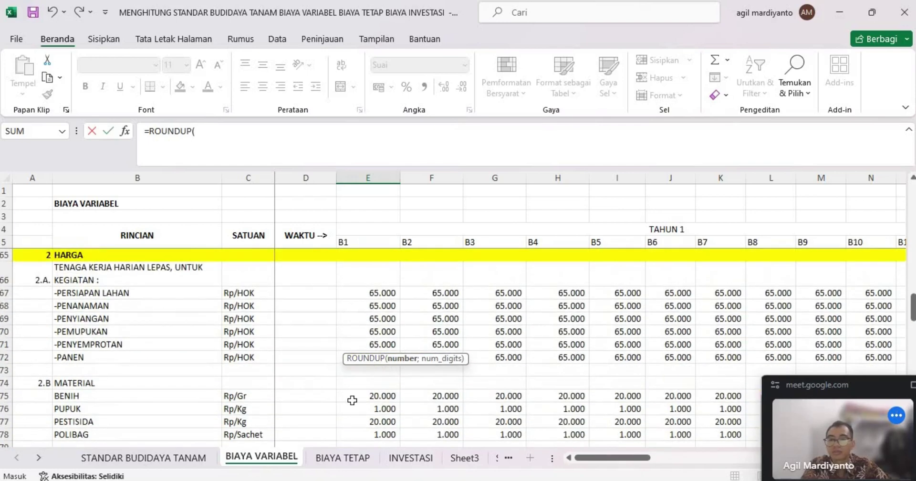
scroll(324, 372, "up", 8)
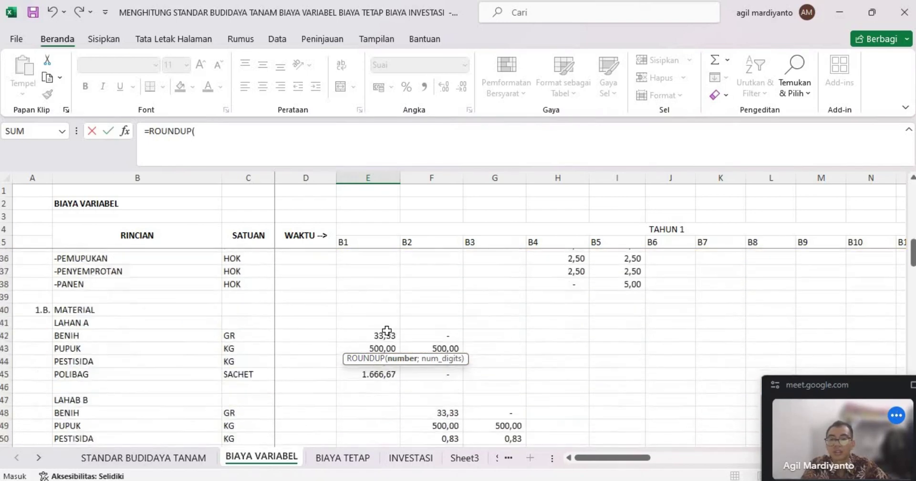
left_click(384, 321)
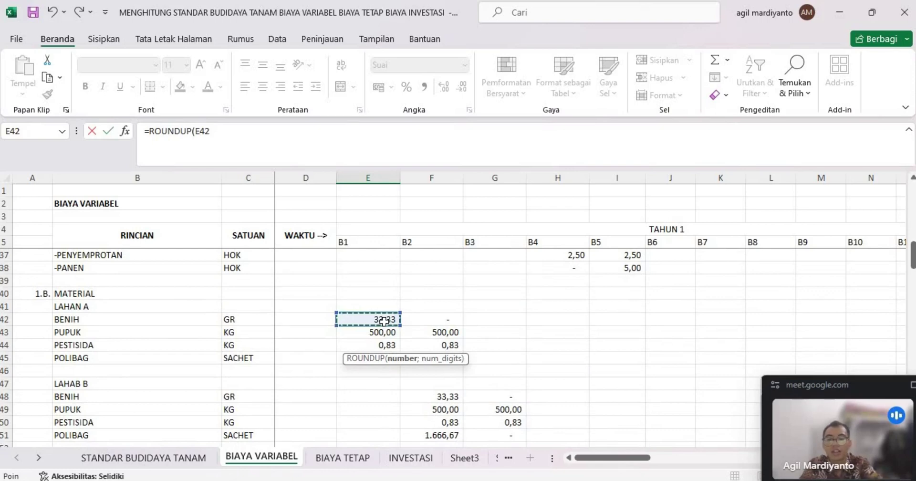
type("*88")
key("BackSpace")
key("BackSpace")
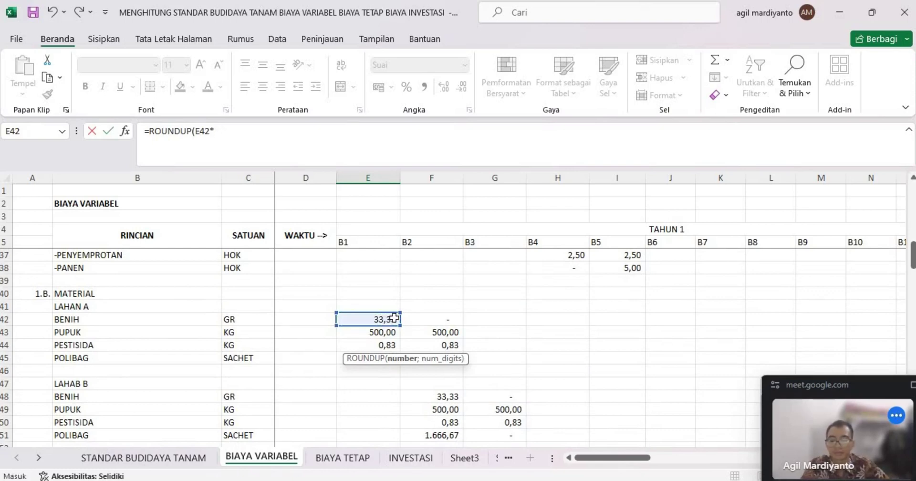
scroll(394, 318, "down", 4)
scroll(394, 318, "down", 3)
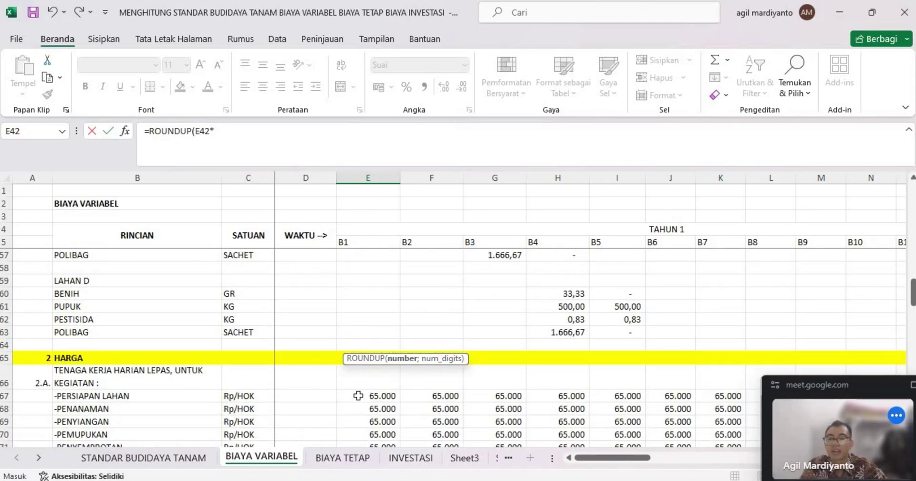
scroll(358, 396, "down", 4)
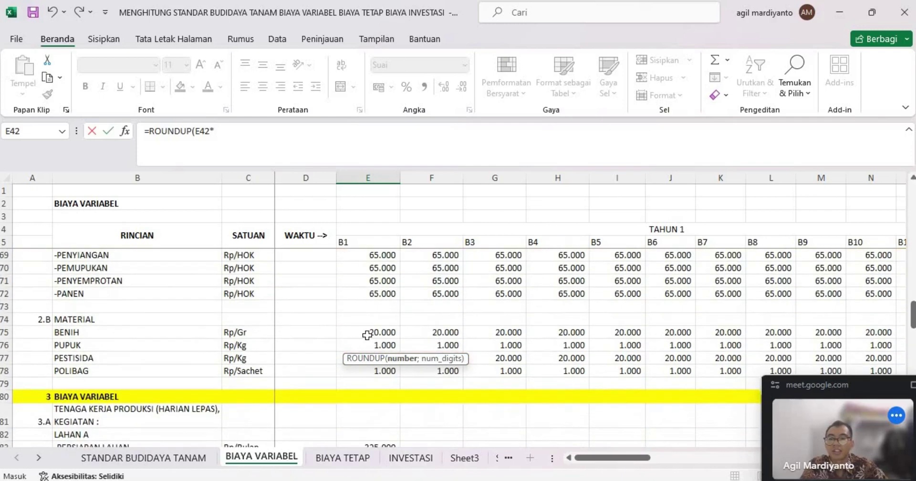
left_click(381, 334)
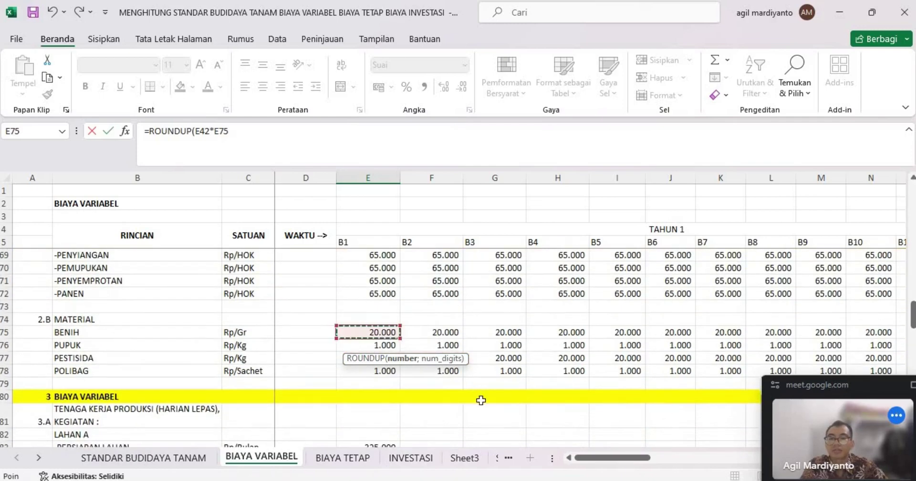
type(";0)")
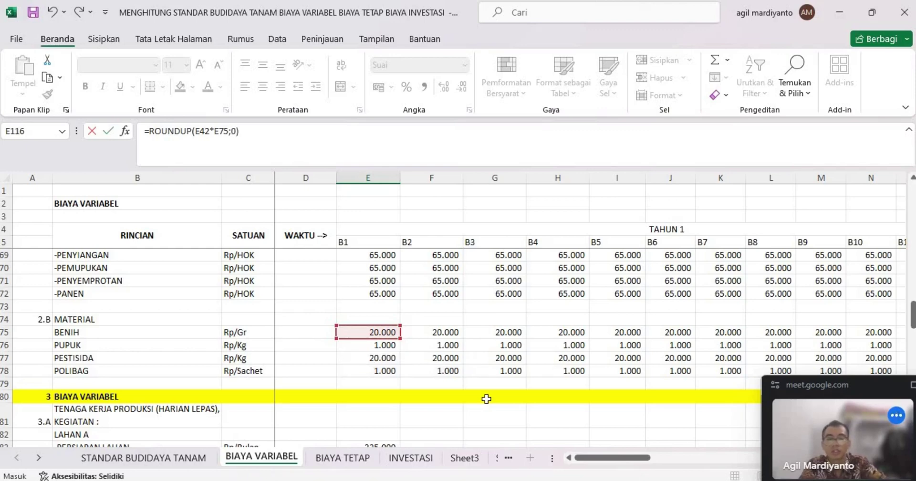
key("Return")
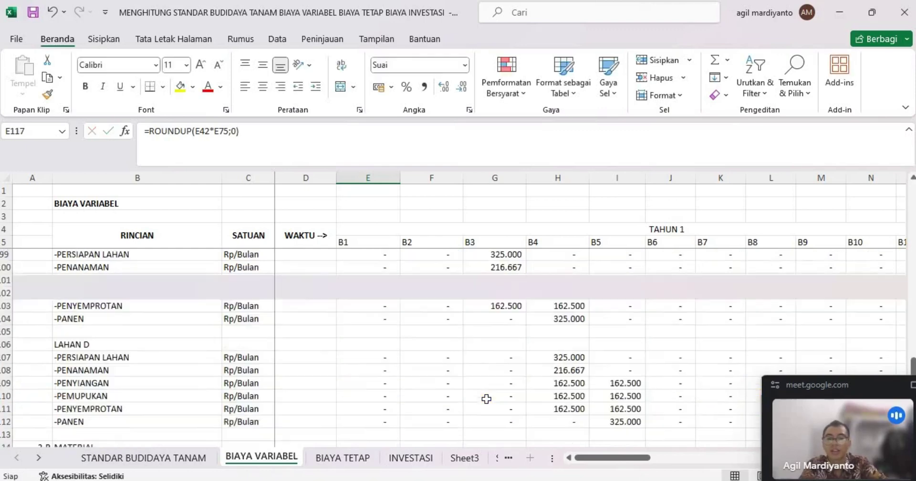
Step: Fill the E116 material cost formula down to the LAHAN A POLIBAG row and across the TAHUN 1 months through B12
scroll(458, 408, "down", 3)
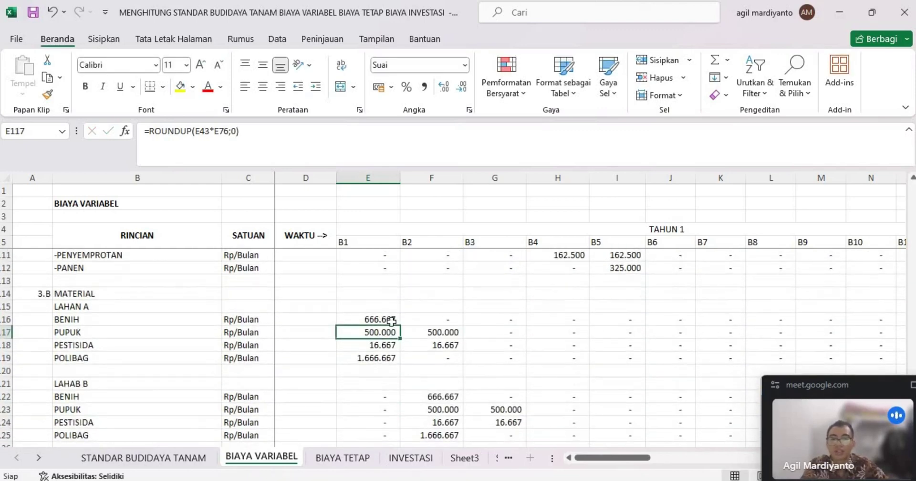
left_click(387, 319)
mouse_move(396, 345)
left_mouse_down()
mouse_move(398, 360)
mouse_move(863, 373)
mouse_move(793, 368)
left_mouse_up()
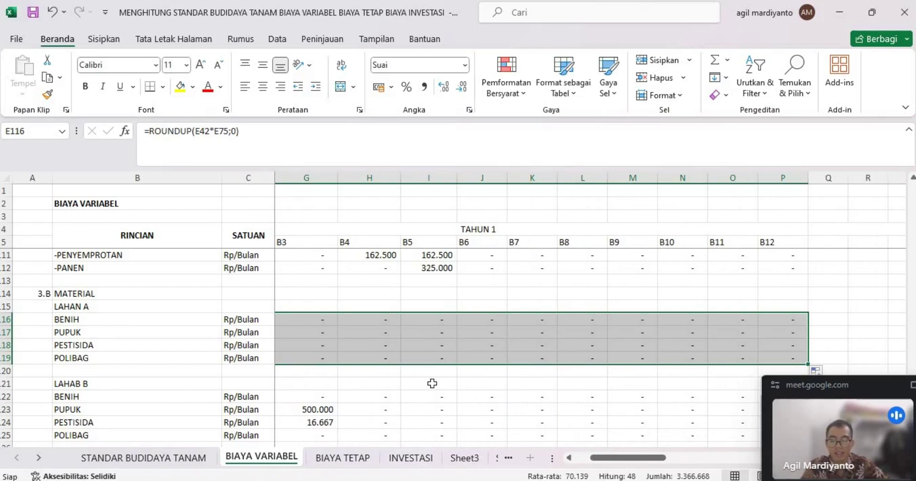
Step: Examine the B1 BIAYA LISTRIK PRODUKSI formula in E139 and its references to the STANDAR BUDIDAYA TANAM sheet
scroll(432, 383, "left", 3)
scroll(429, 381, "down", 3)
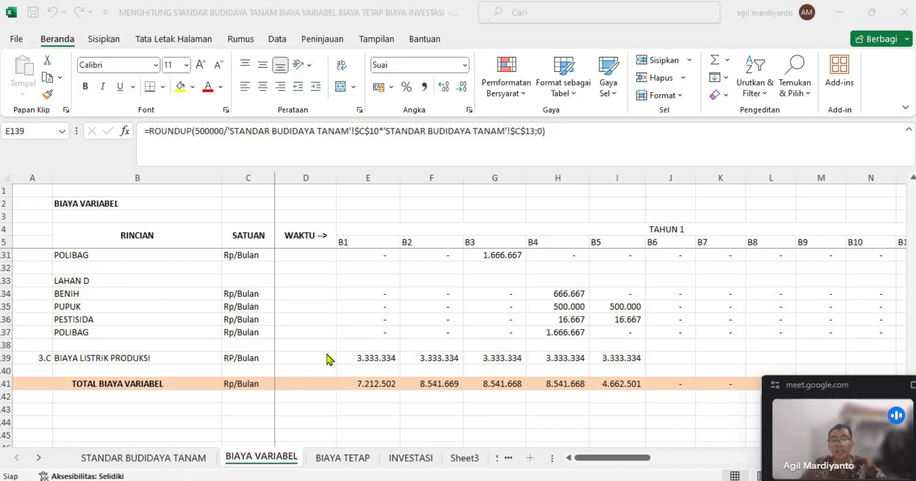
left_click(349, 357)
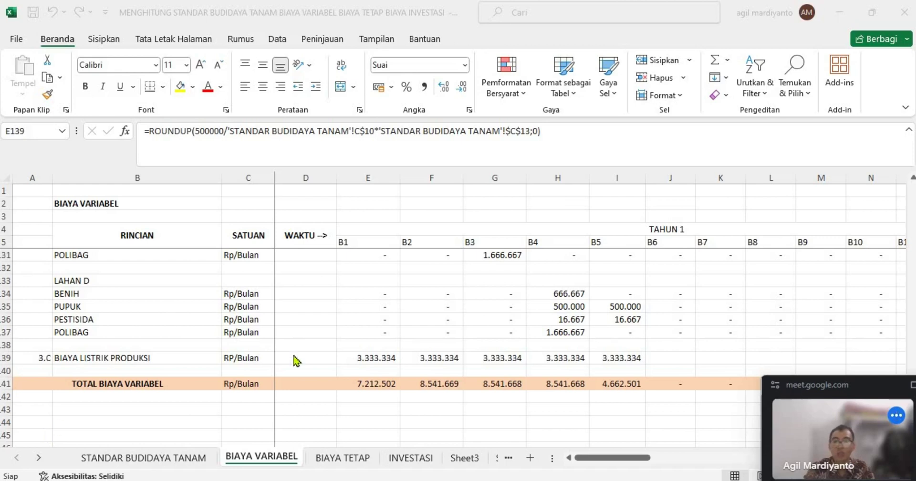
left_click(363, 359)
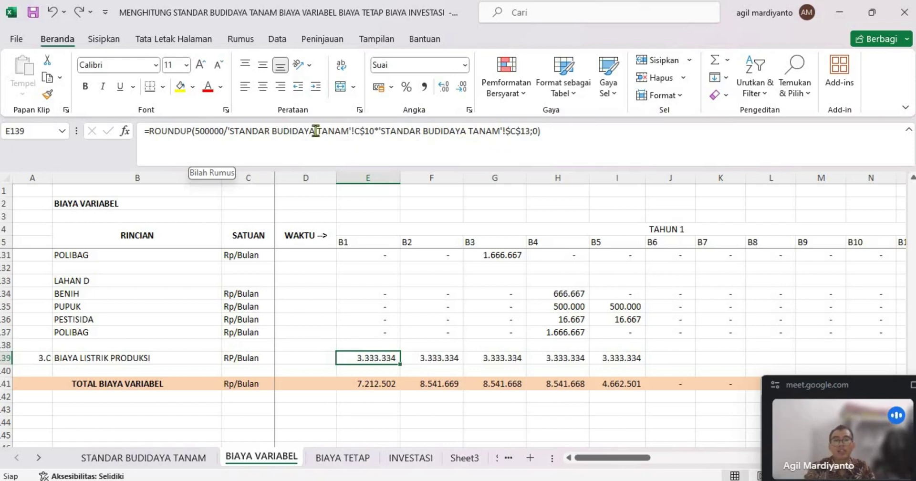
Step: Re-enter the B1 electricity cost in E139 as =ROUNDUP(500000/'STANDAR BUDIDAYA TANAM'!$C$10*'STANDAR BUDIDAYA TANAM'!$C$13;0) and fill it across through B5
left_click(229, 130)
left_click_drag(228, 131, 309, 131)
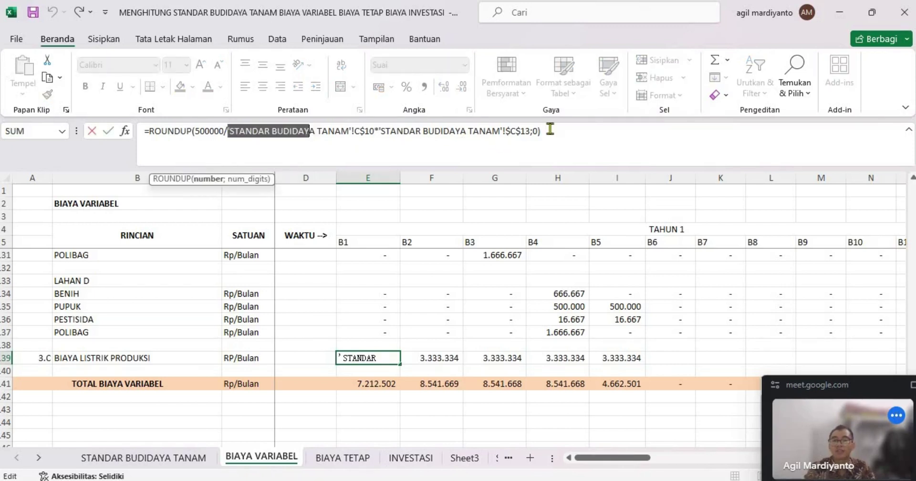
left_click(550, 130, "shift")
key("Delete")
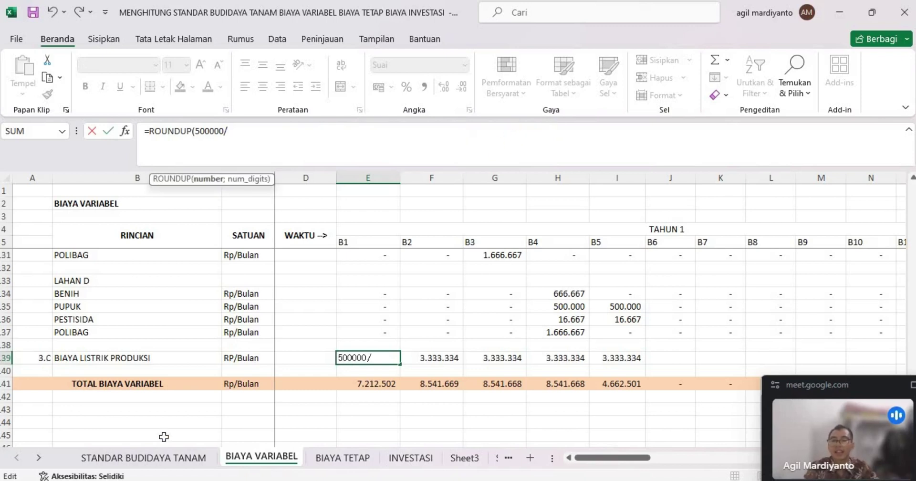
left_click(167, 459)
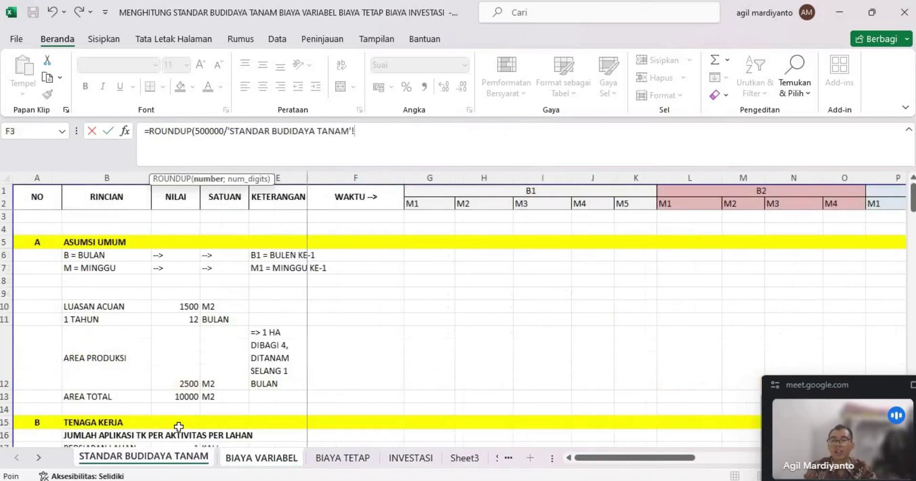
left_click(180, 308)
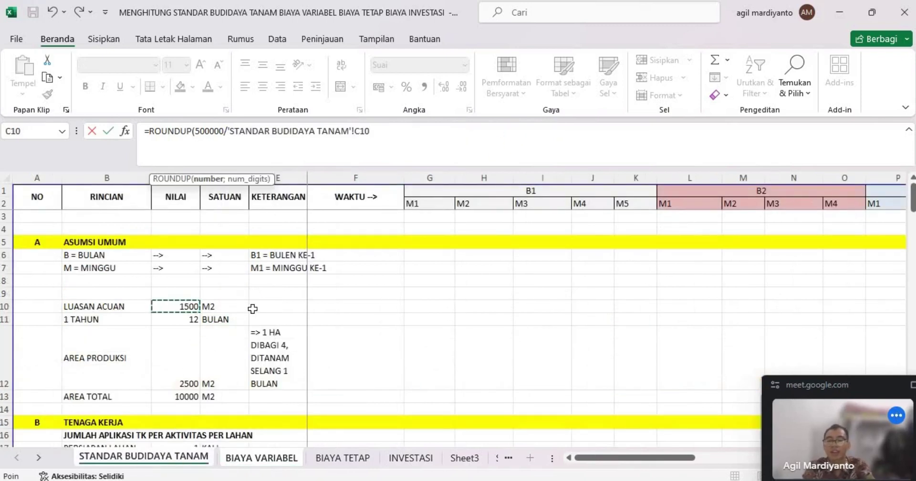
key("F4")
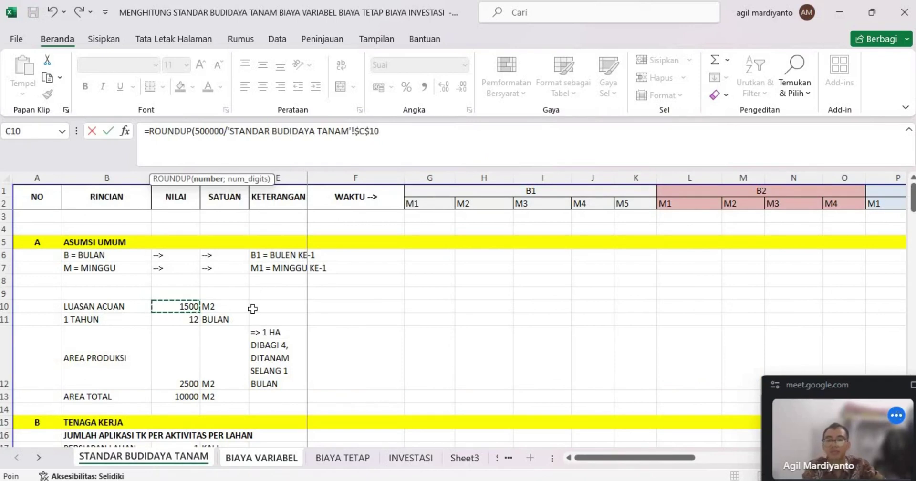
type("*")
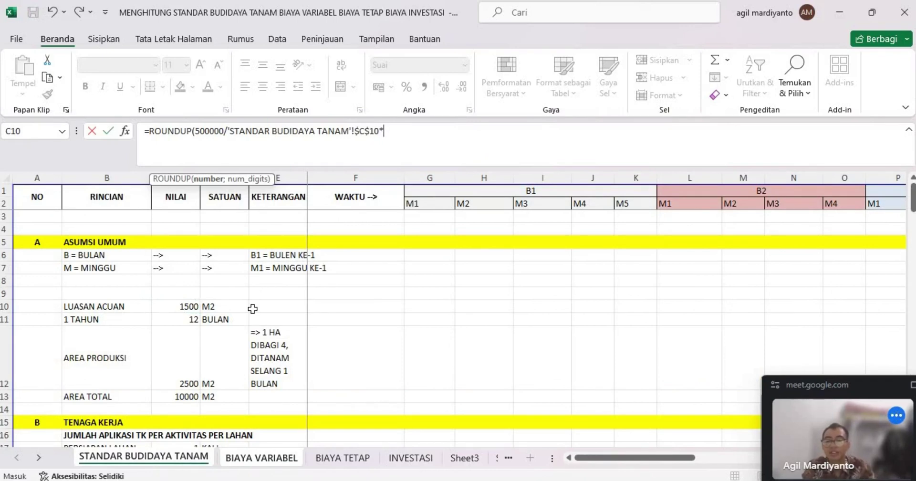
left_click(184, 398)
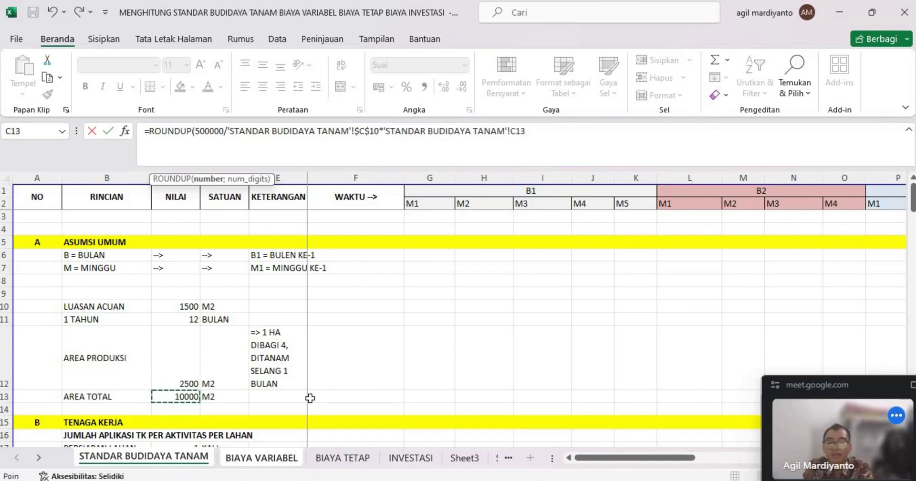
key("F4")
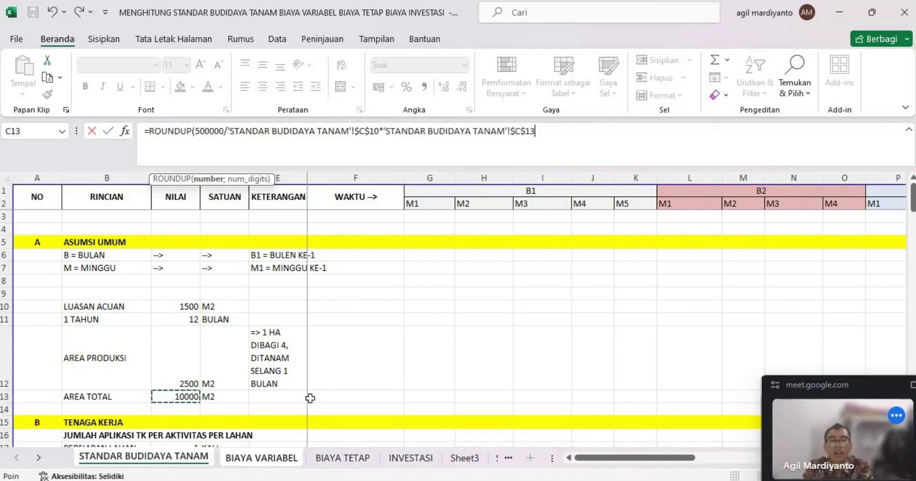
type(";0)")
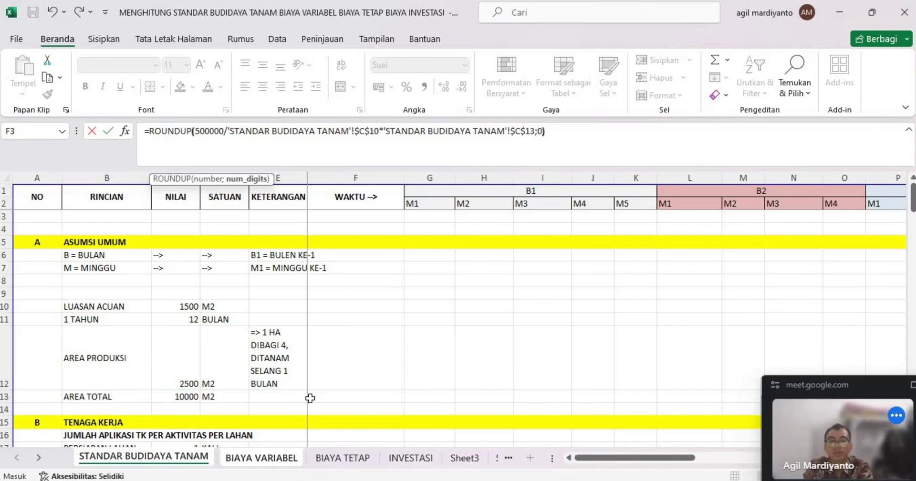
key("Return")
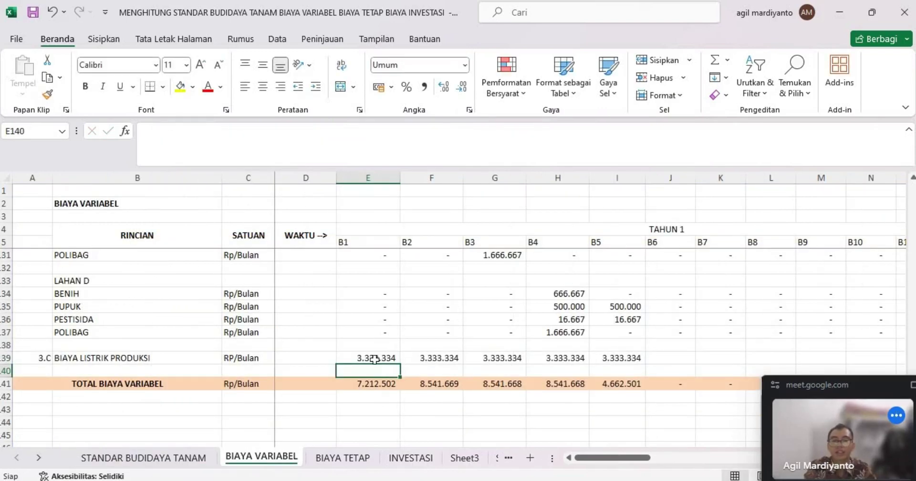
left_click(392, 359)
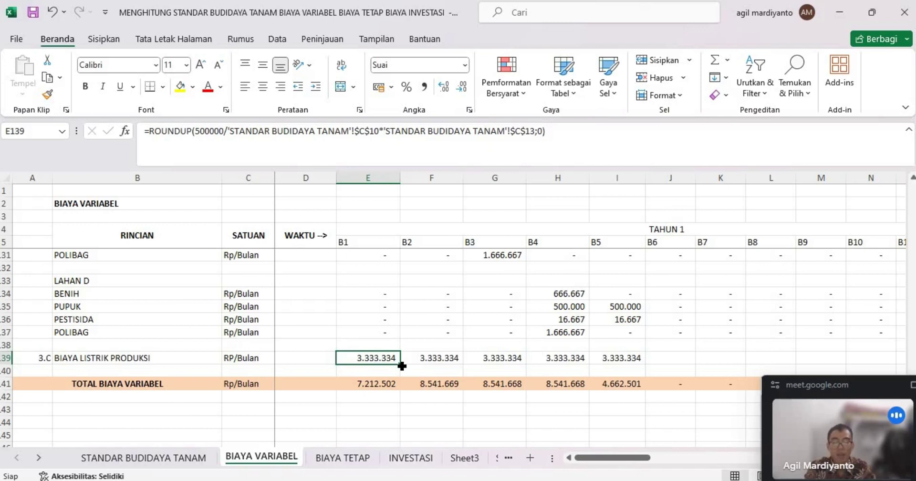
left_click_drag(402, 366, 630, 359)
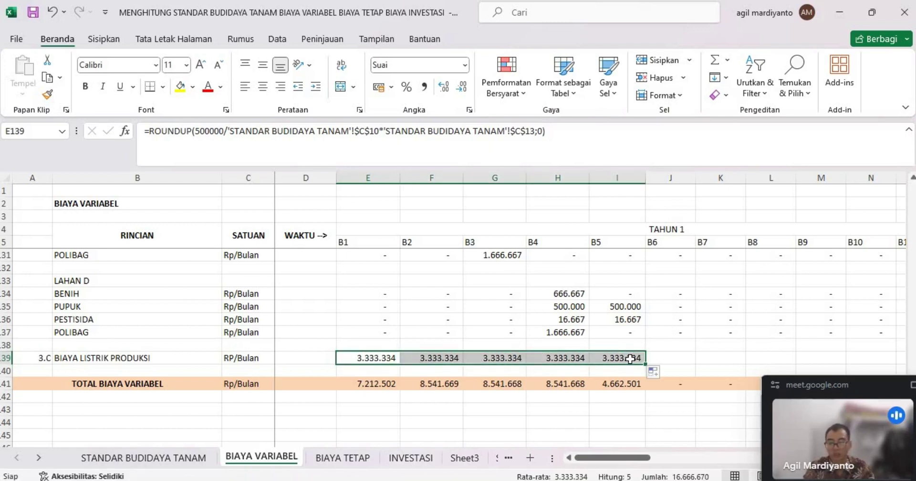
Step: Re-enter the B1 TOTAL BIAYA VARIABEL in E141 as =SUM(E82:E139), covering the labour, material and electricity costs
left_click(367, 384)
scroll(238, 406, "up", 1)
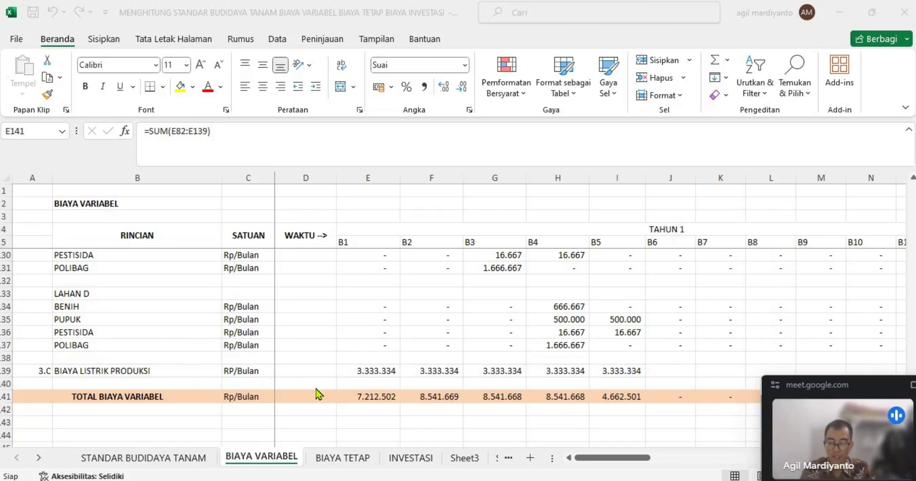
left_click(368, 392)
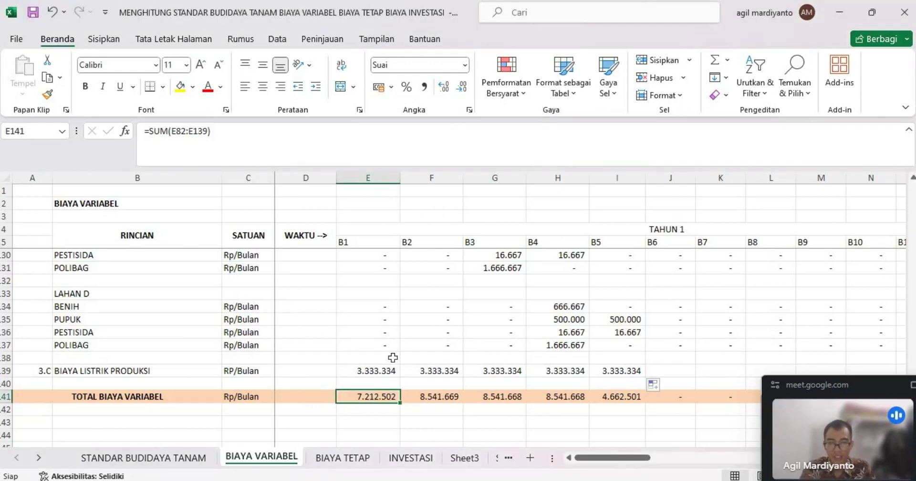
double_click(375, 396)
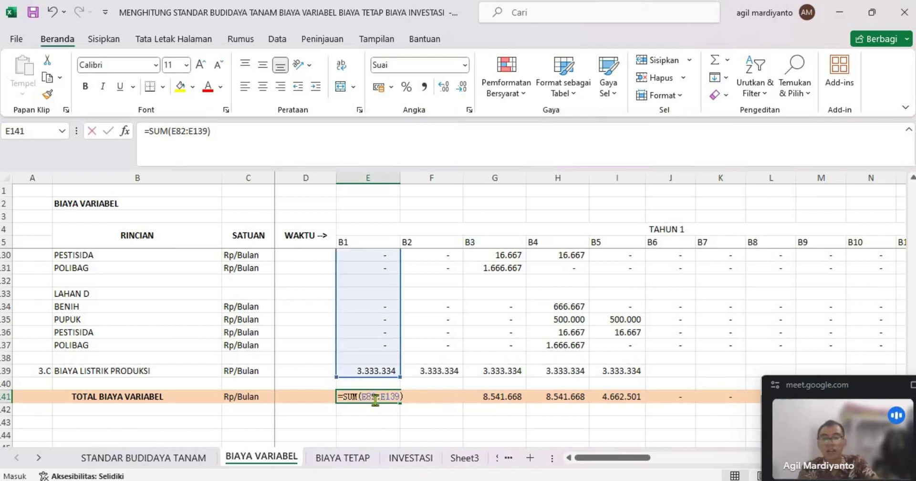
type("=")
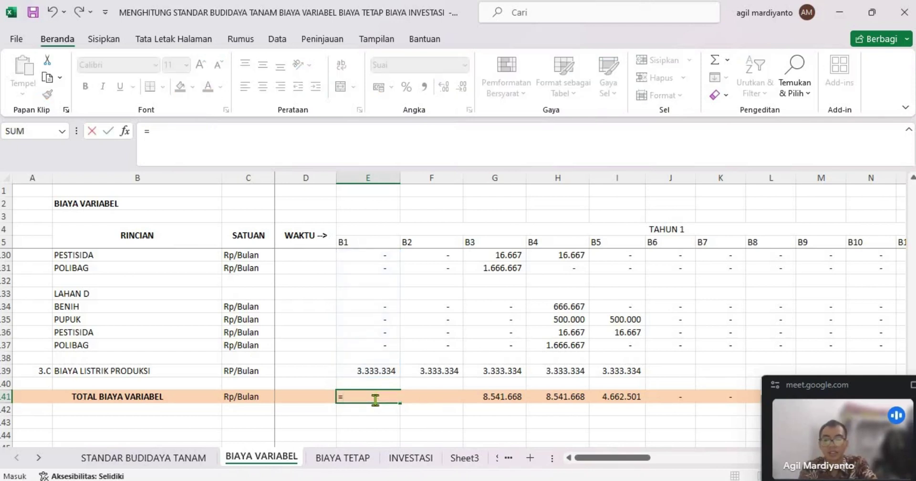
type("SUM(")
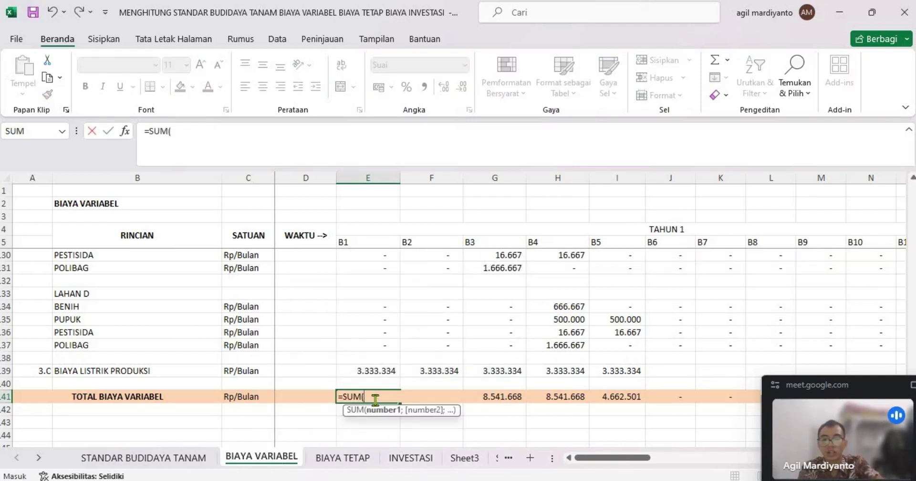
left_click(368, 370)
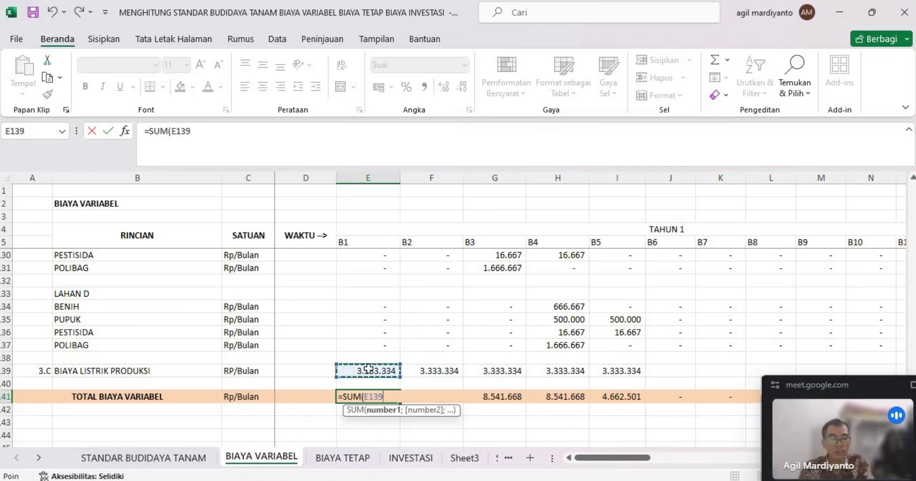
mouse_move(369, 369)
left_mouse_down()
mouse_move(367, 300)
mouse_move(368, 368)
left_mouse_up()
scroll(369, 369, "up", 10)
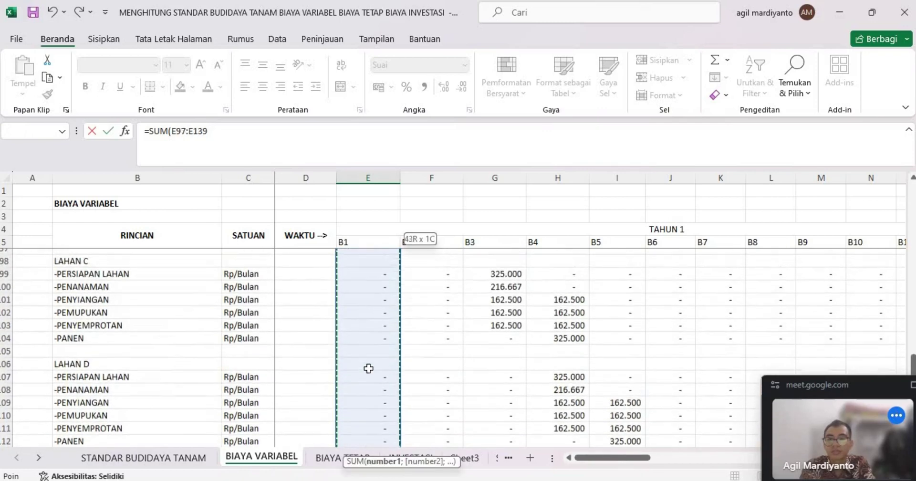
scroll(369, 368, "up", 2)
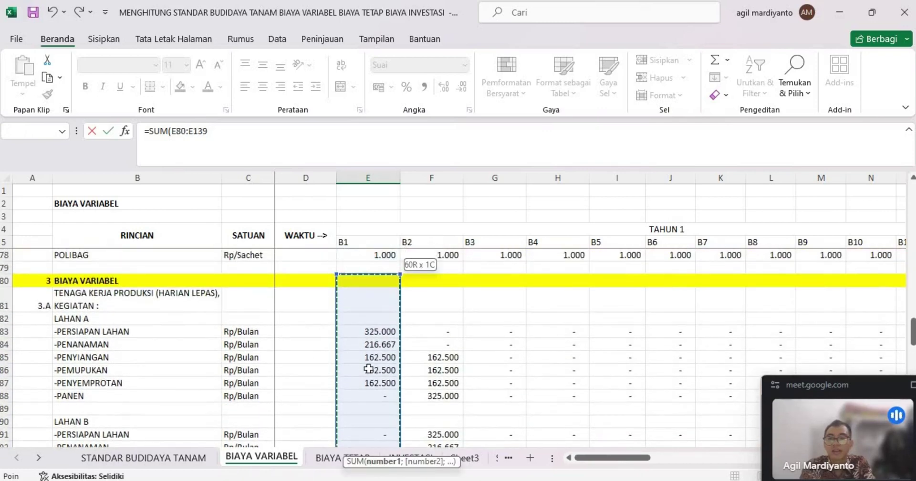
key("shift+Down")
key("shift+Down")
key("shift+Up")
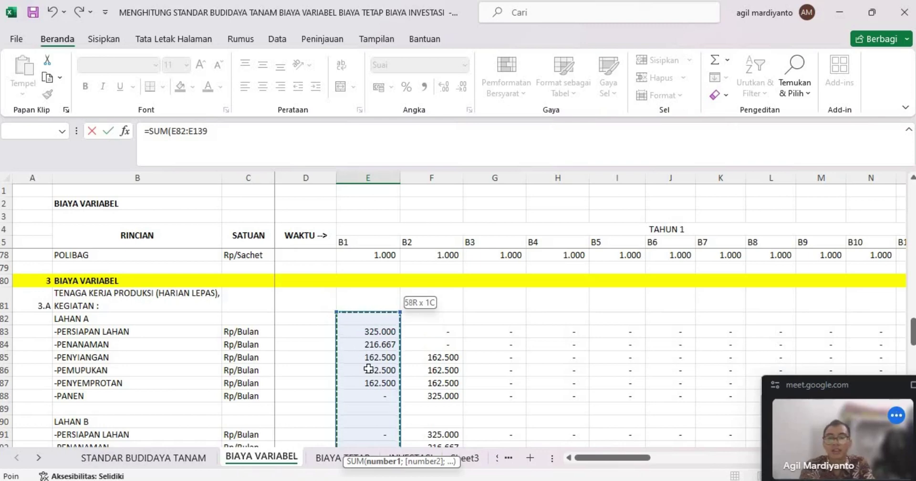
key("Return")
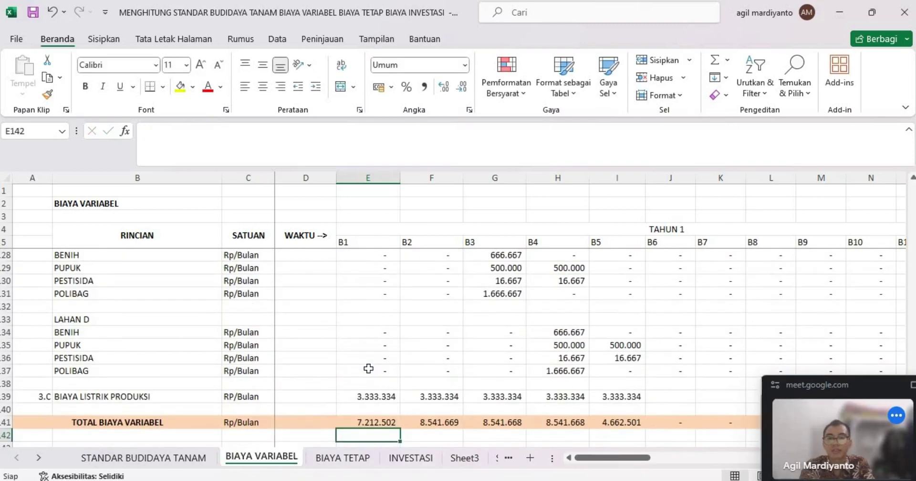
Step: Fill the E141 total formula across the TOTAL BIAYA VARIABEL row for the TAHUN 1 months
left_click(369, 424)
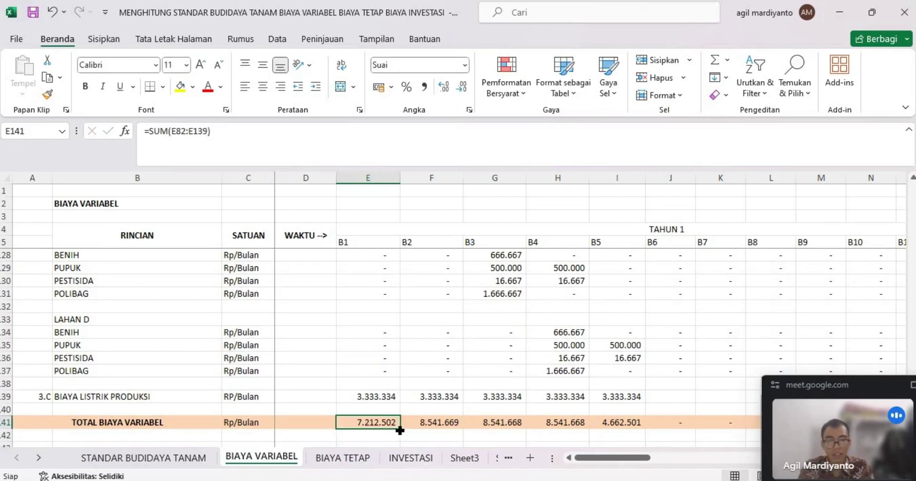
mouse_move(400, 431)
left_mouse_down()
mouse_move(852, 435)
mouse_move(406, 420)
left_mouse_up()
scroll(406, 421, "left", 5)
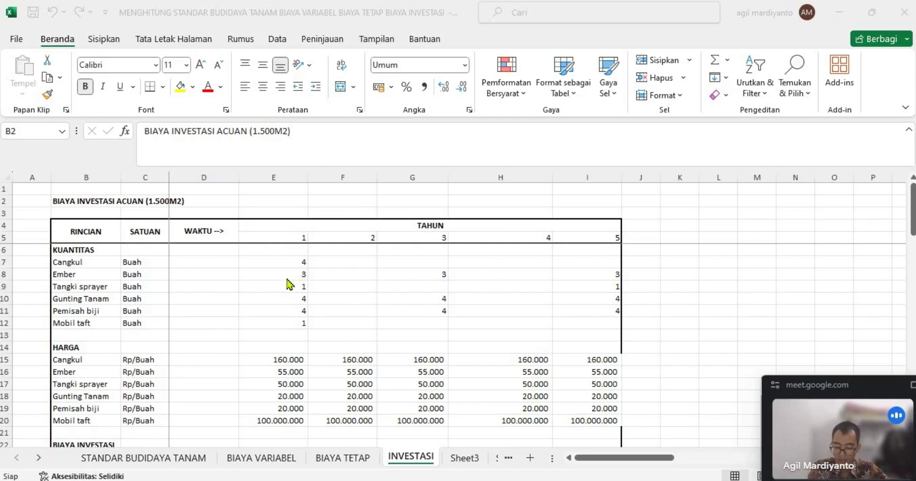
Step: Re-enter the year 2 Cangkul price in F15 of the INVESTASI sheet as =E15, linking it to the year 1 price
left_click(297, 360)
left_click(357, 361)
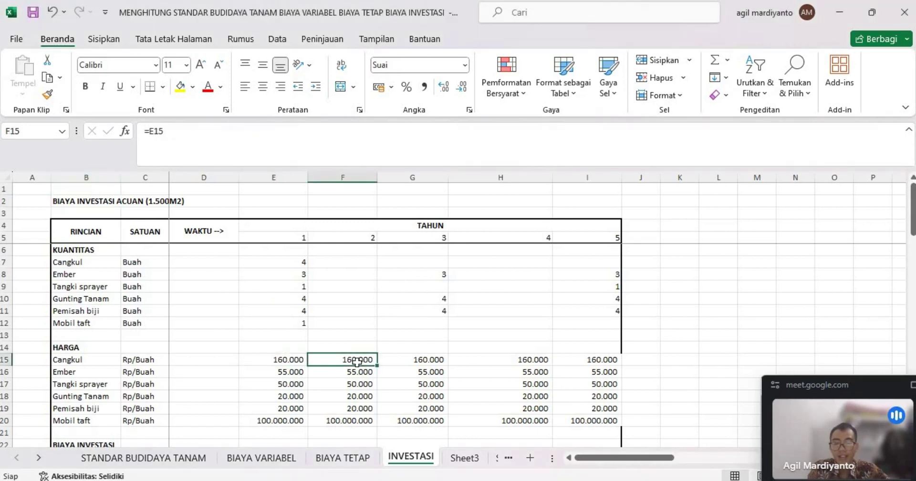
type("=")
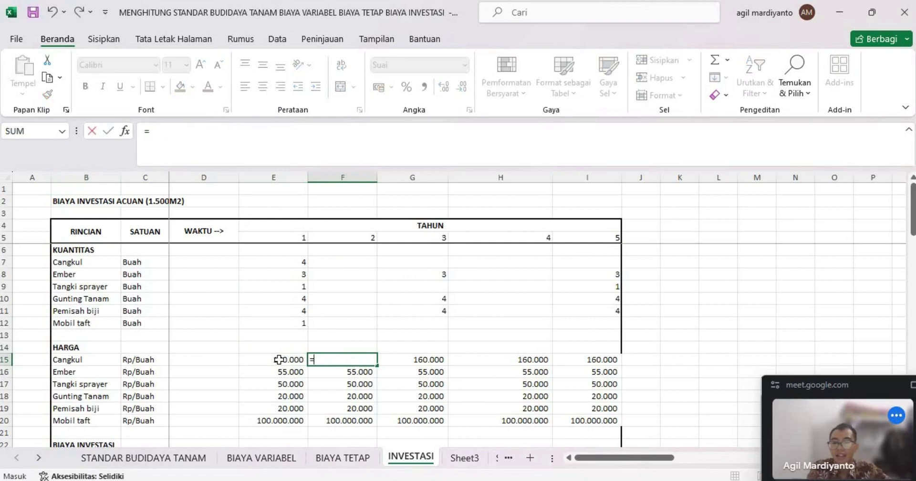
left_click(279, 359)
key("Return")
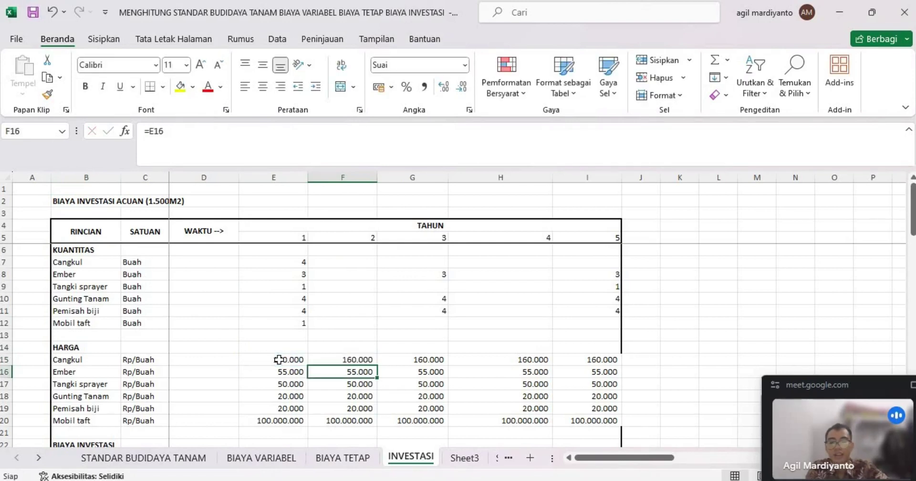
Step: Fill the F15 price formula down to the Mobil taft row and across through year 5
left_click(373, 362)
left_click_drag(377, 365, 374, 424)
left_click_drag(560, 434, 584, 418)
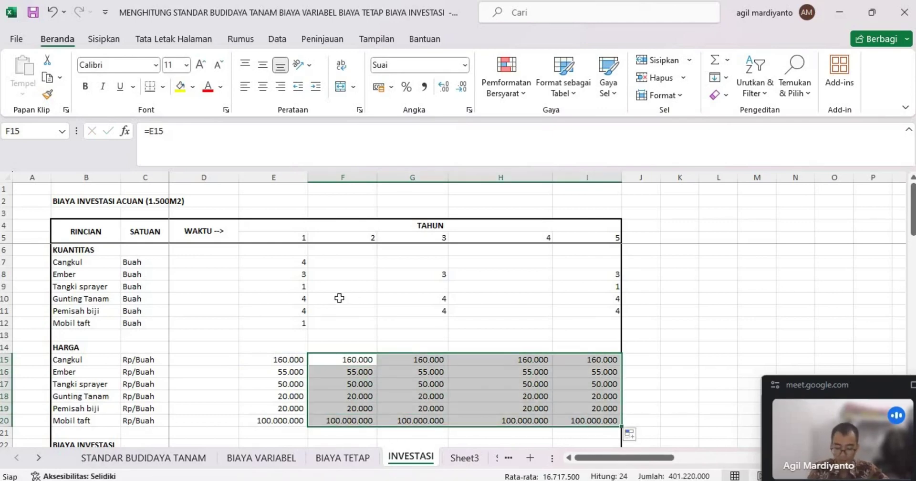
Step: Re-enter the year 1 Cangkul investment cost in E23 as =E7*E15, multiplying its quantity by its price
scroll(339, 298, "down", 2)
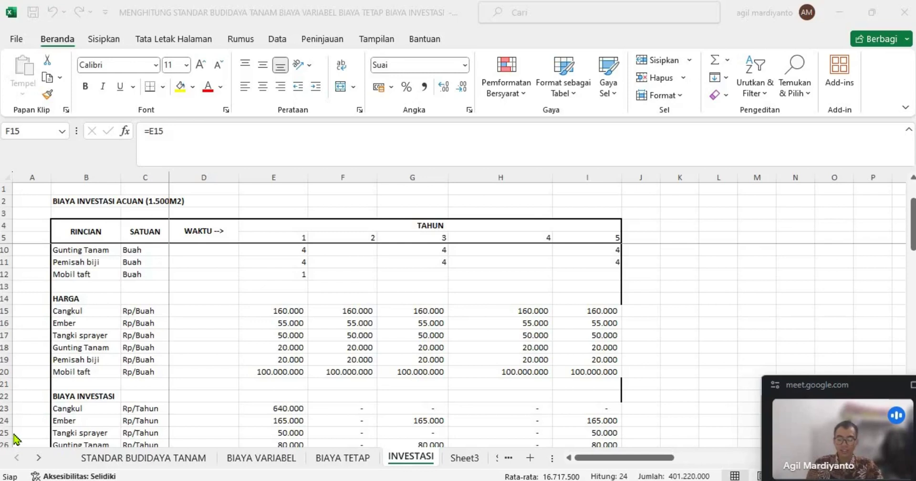
left_click(273, 383)
scroll(52, 367, "down", 1)
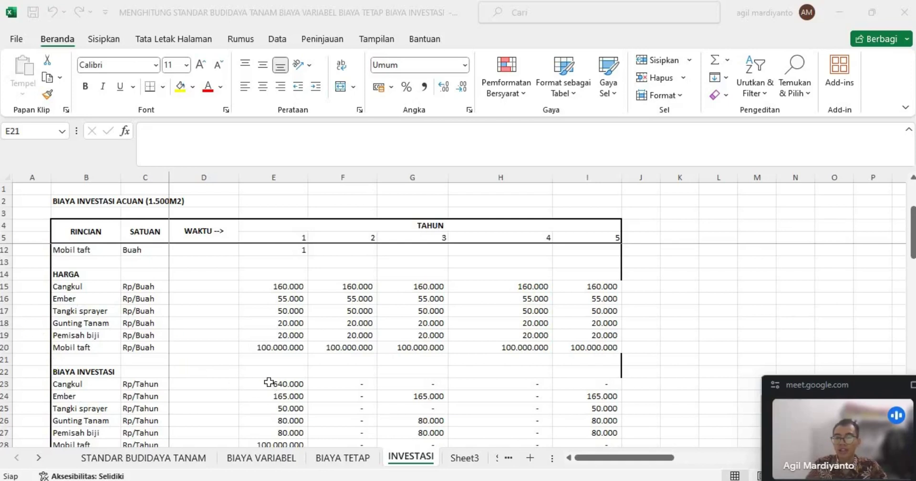
left_click(281, 391)
left_click(284, 385)
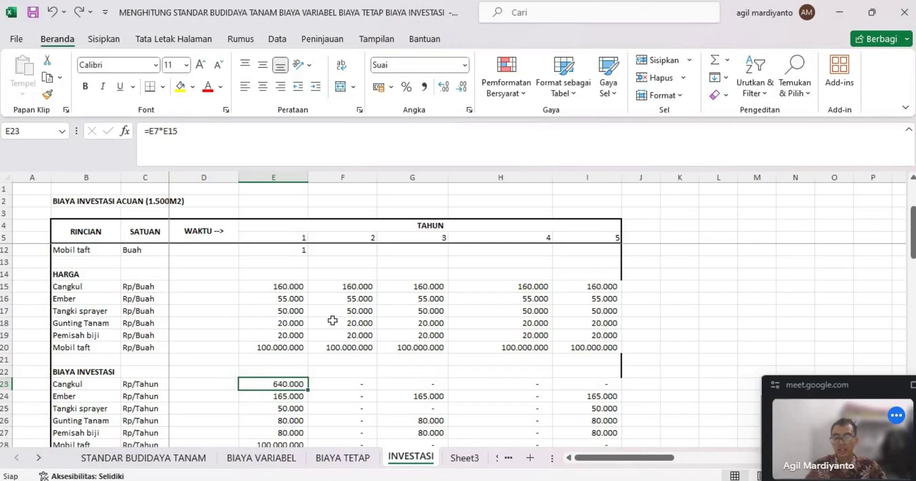
key("F2")
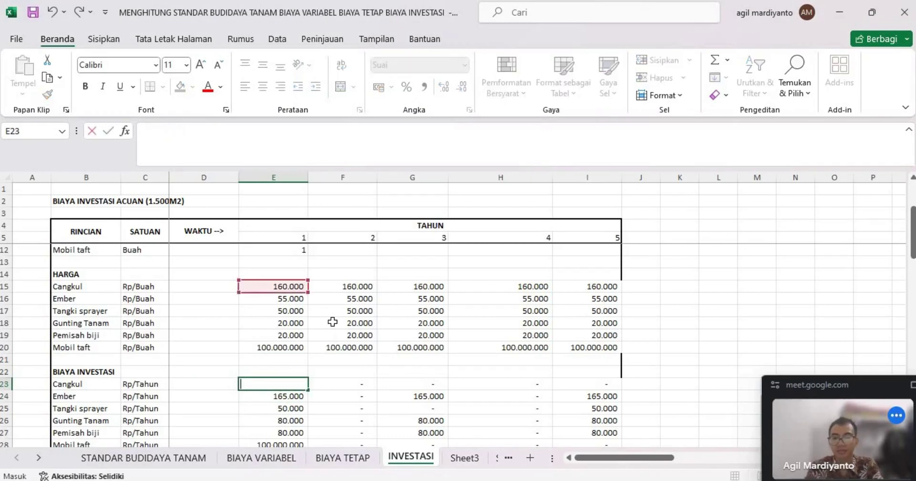
key("Escape")
type("=")
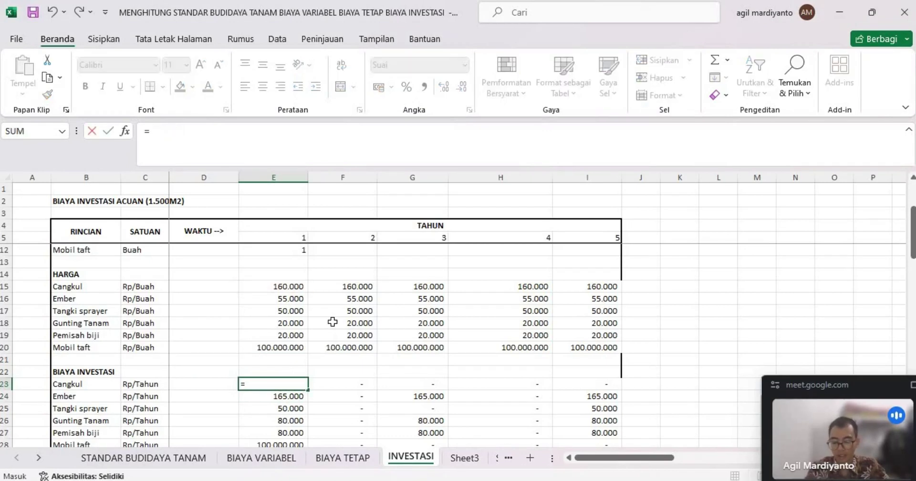
scroll(302, 309, "up", 2)
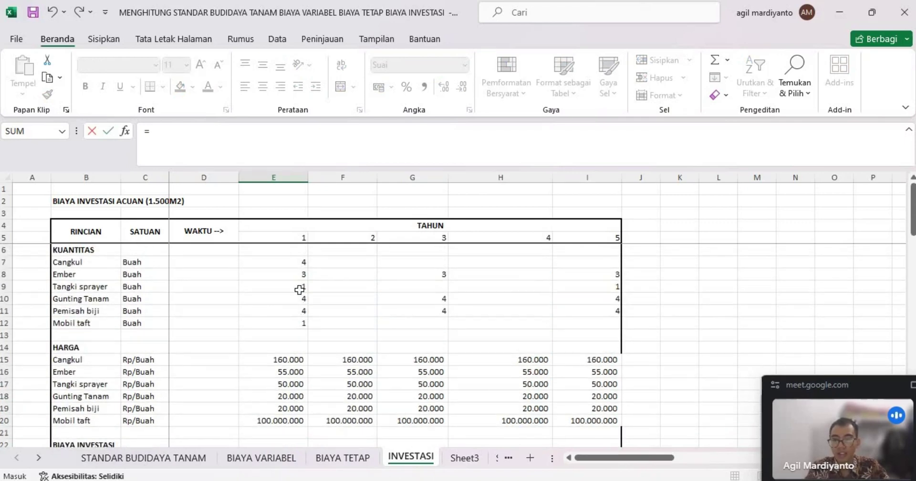
left_click(298, 262)
scroll(310, 282, "down", 1)
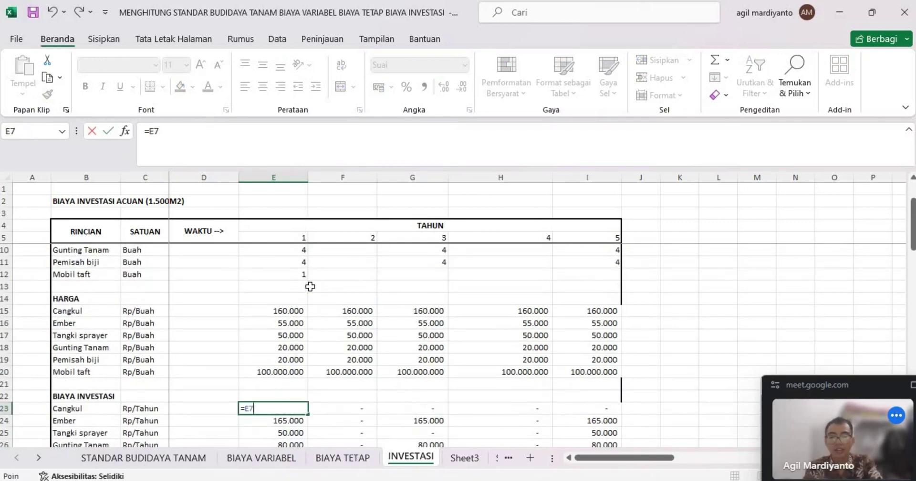
type("*")
scroll(302, 300, "down", 3)
scroll(293, 291, "up", 2)
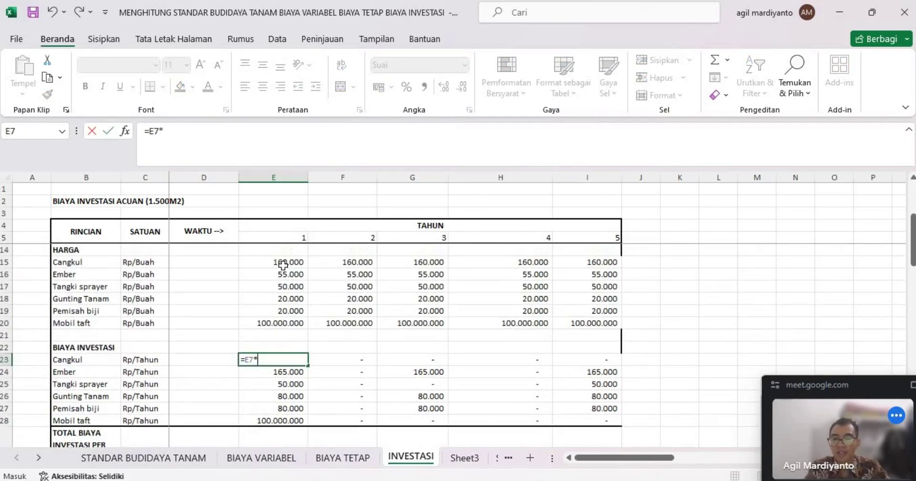
left_click(284, 262)
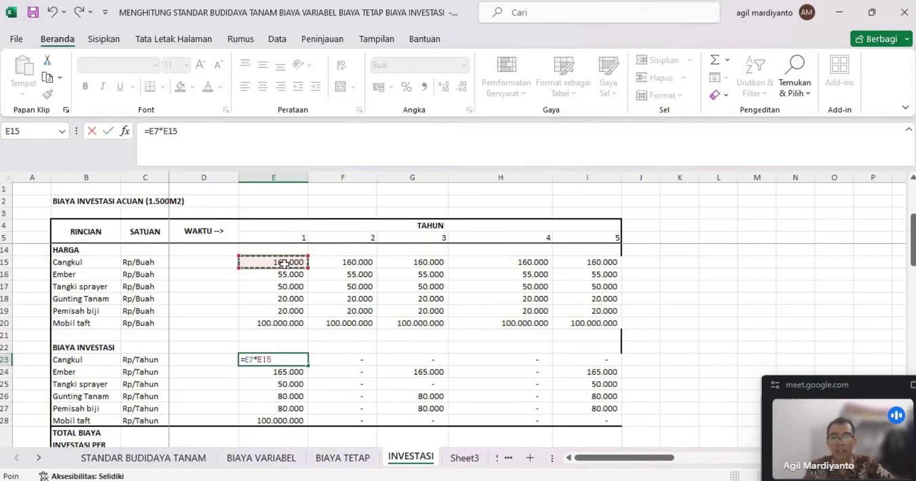
key("Return")
Step: Fill the E23 cost formula down to the Mobil taft row and across through year 5
left_click(260, 359)
left_click_drag(307, 366, 308, 426)
left_click_drag(447, 430, 556, 406)
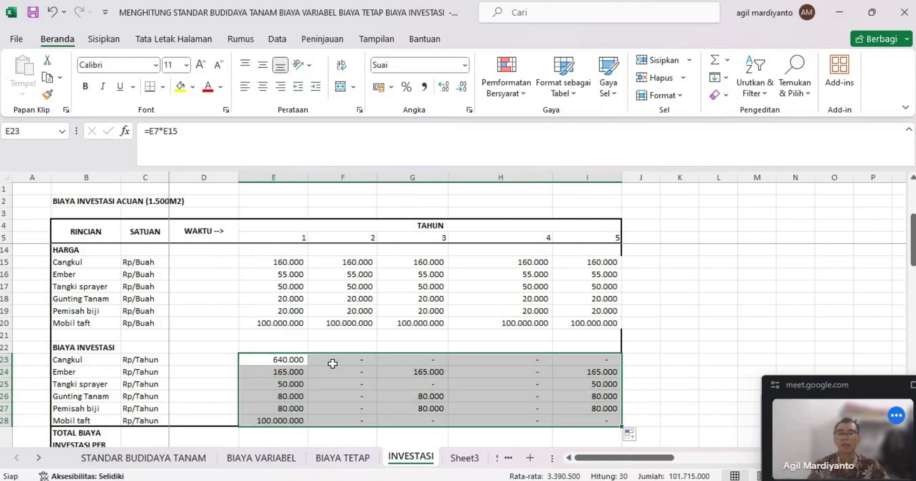
Step: Re-enter the year 1 TOTAL BIAYA INVESTASI PER TAHUN in E29 as =SUM(E23:E28) and fill it across through year 5
left_click(274, 436)
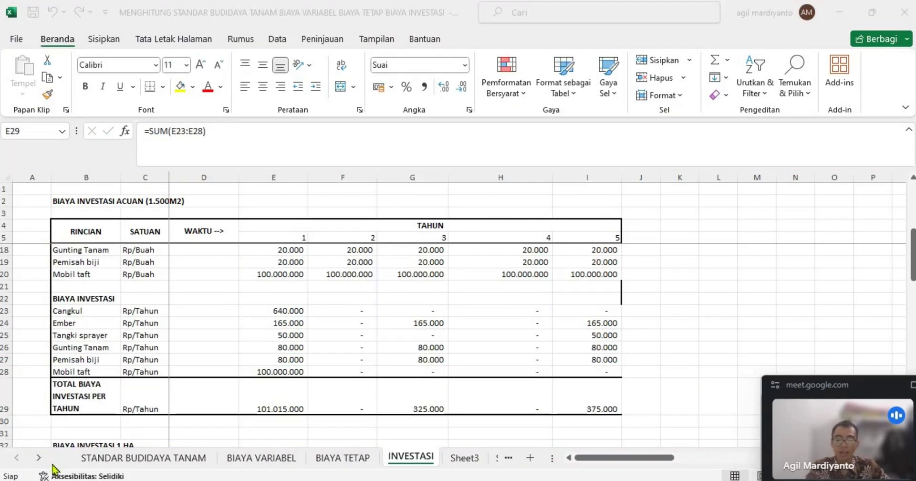
left_click(289, 408)
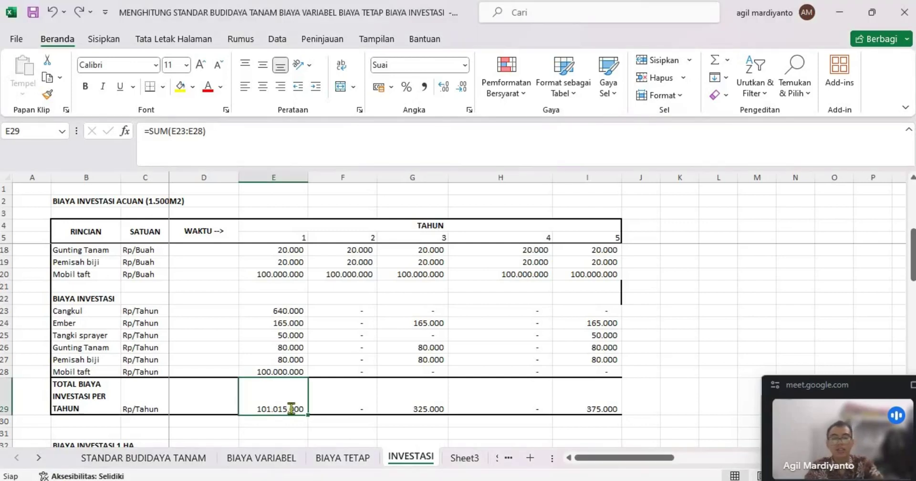
double_click(291, 408)
type("=")
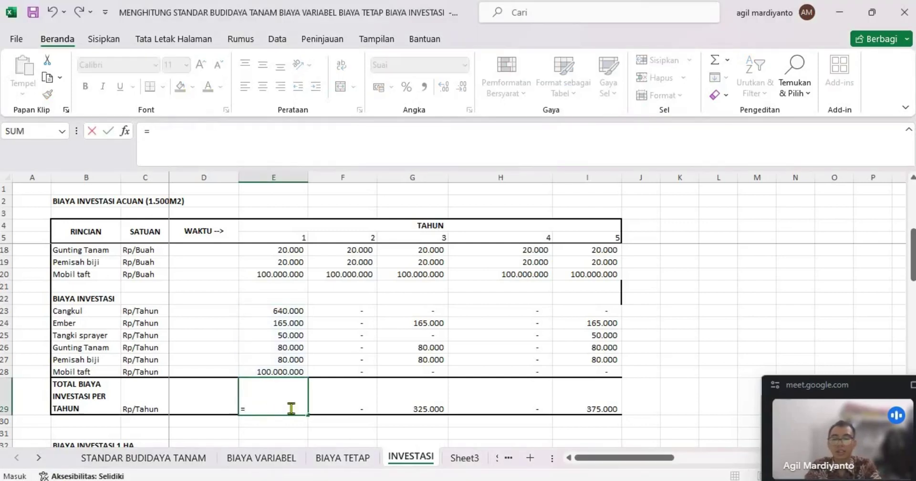
type("SUM(")
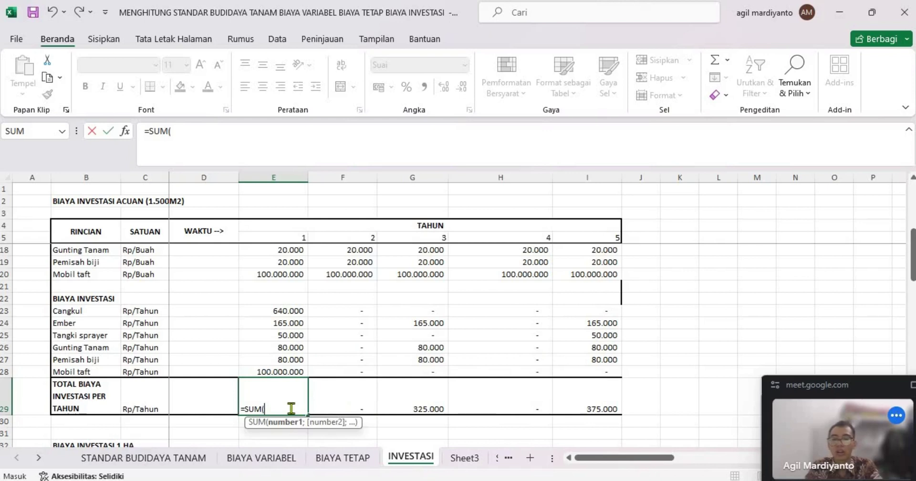
left_click(278, 370)
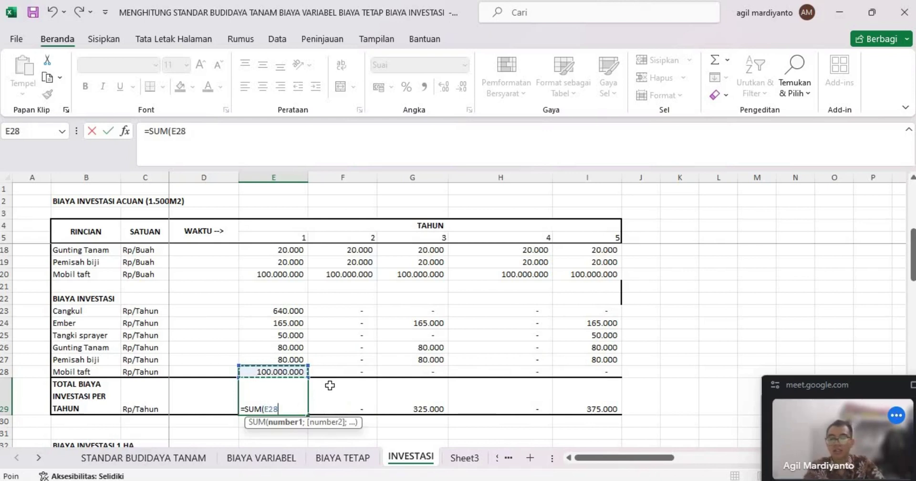
key("shift+Up")
key("shift+Up")
key("shift+Up")
key("shift+Up")
key("shift+Up")
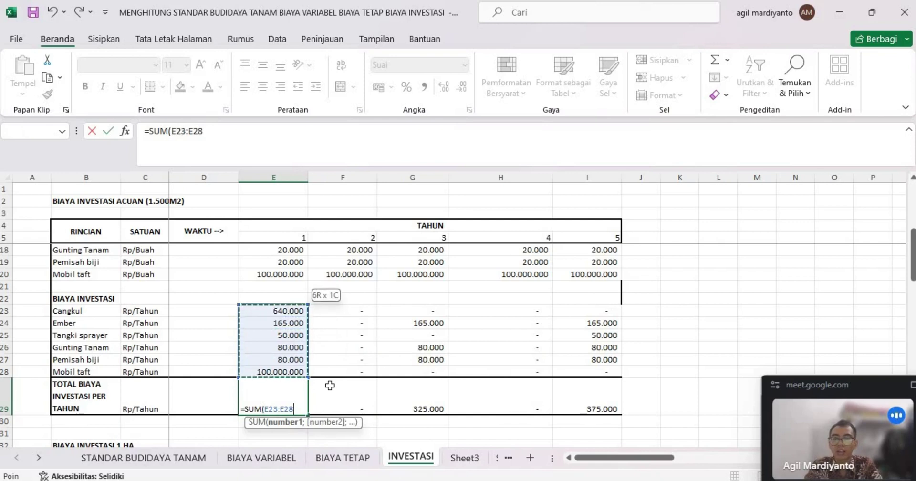
key("Return")
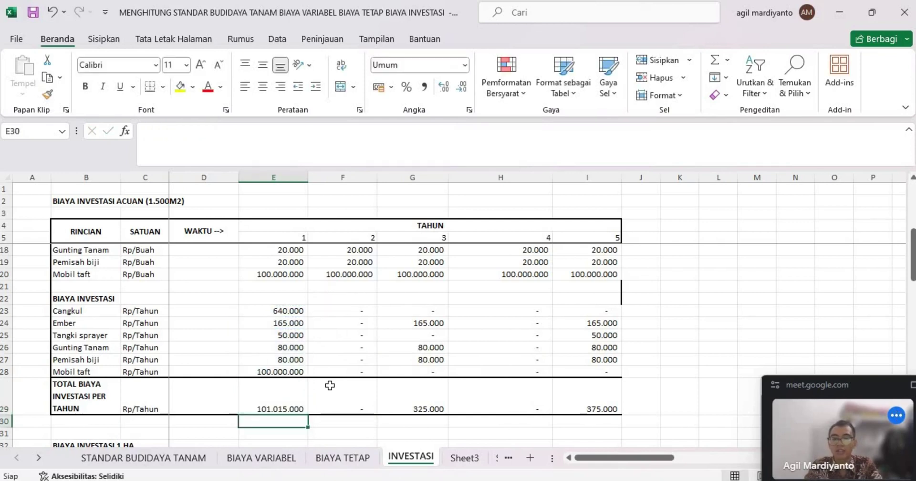
left_click(296, 396)
left_click_drag(308, 414, 603, 420)
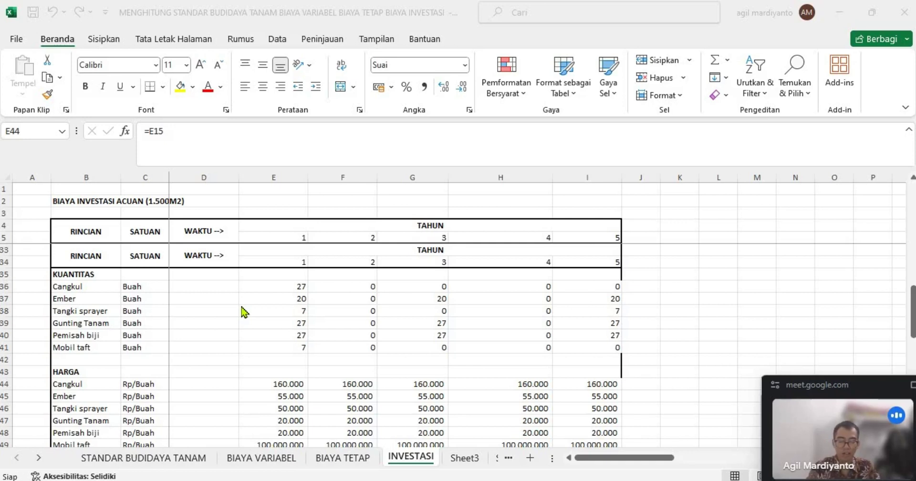
Step: Re-enter the 1 HA Cangkul quantity in E36 as =ROUNDUP(E7/'STANDAR BUDIDAYA TANAM'!$C$10*'STANDAR BUDIDAYA TANAM'!$C$13;0), scaling the reference quantity to the total area
left_click(300, 287)
left_click(300, 287)
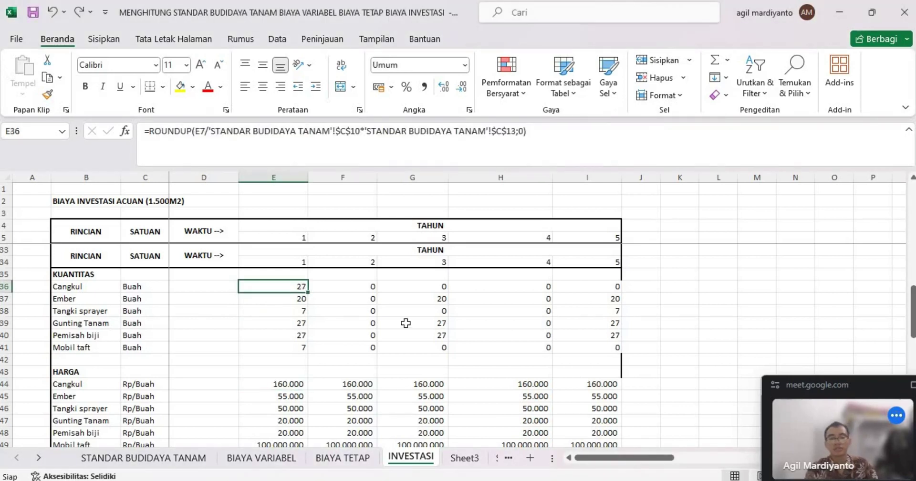
type("=ROUNDUP(")
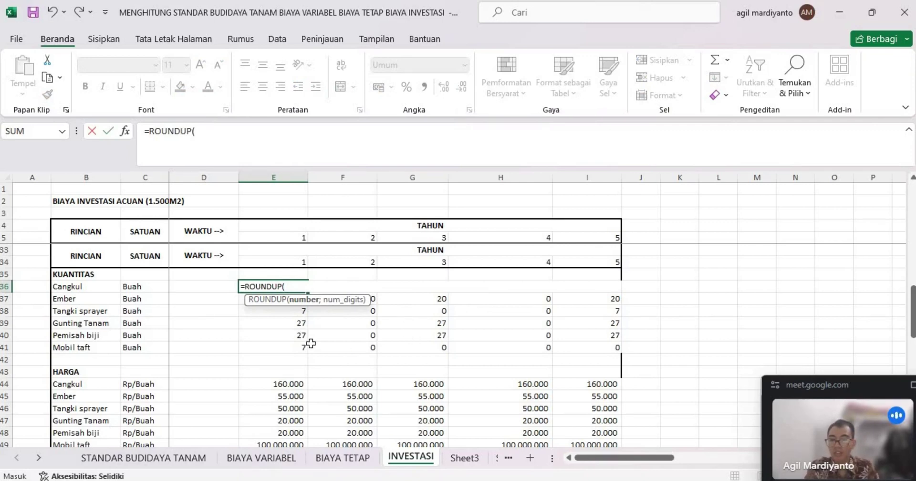
scroll(311, 344, "up", 9)
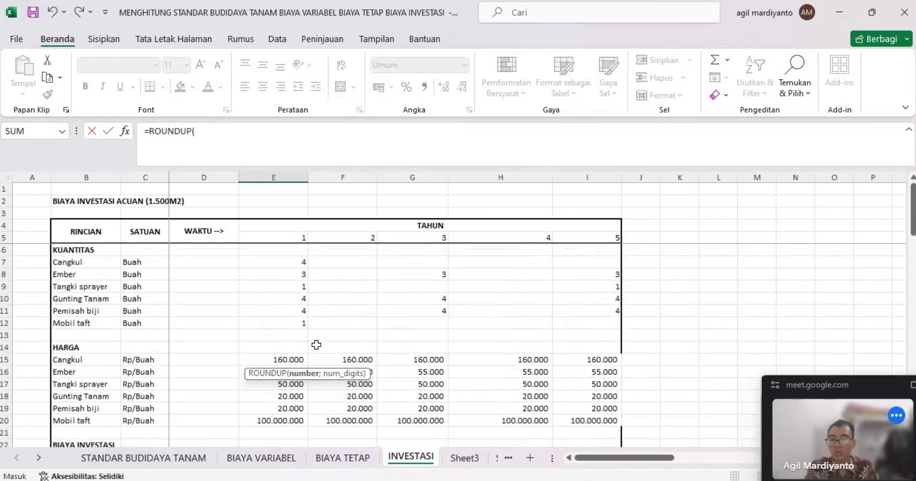
left_click(281, 263)
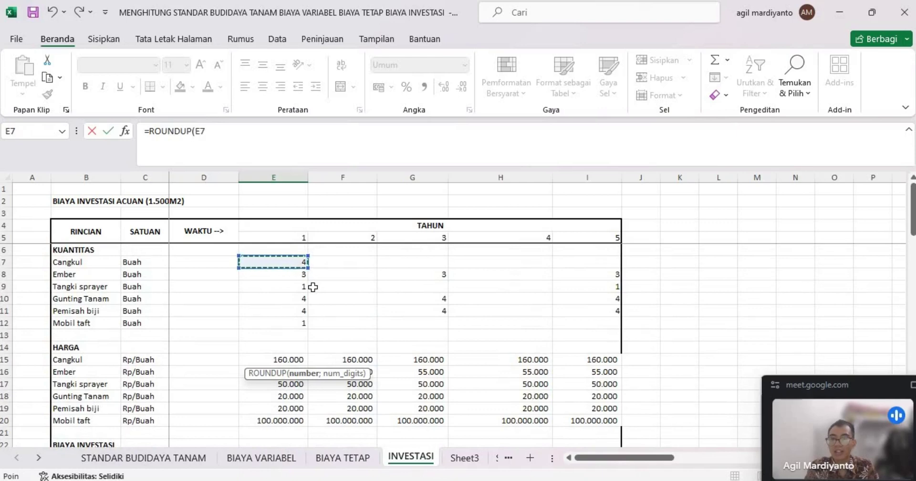
scroll(312, 288, "down", 5)
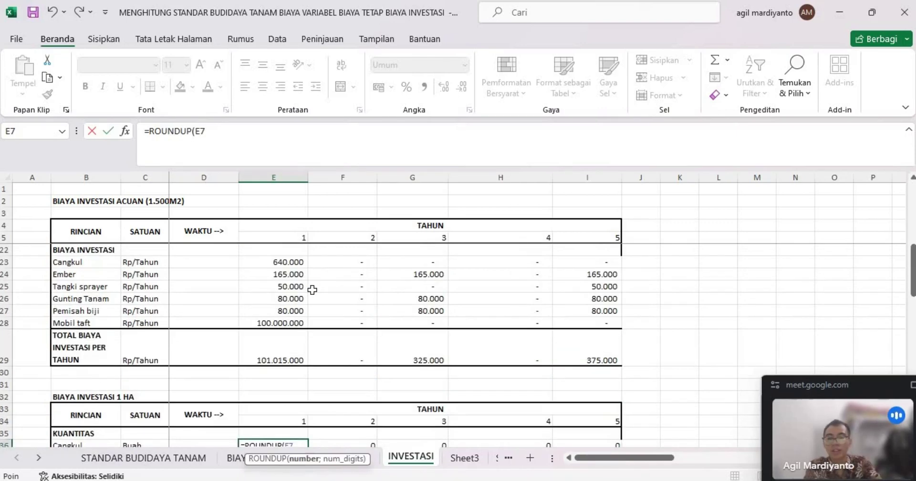
type("/")
scroll(312, 288, "down", 3)
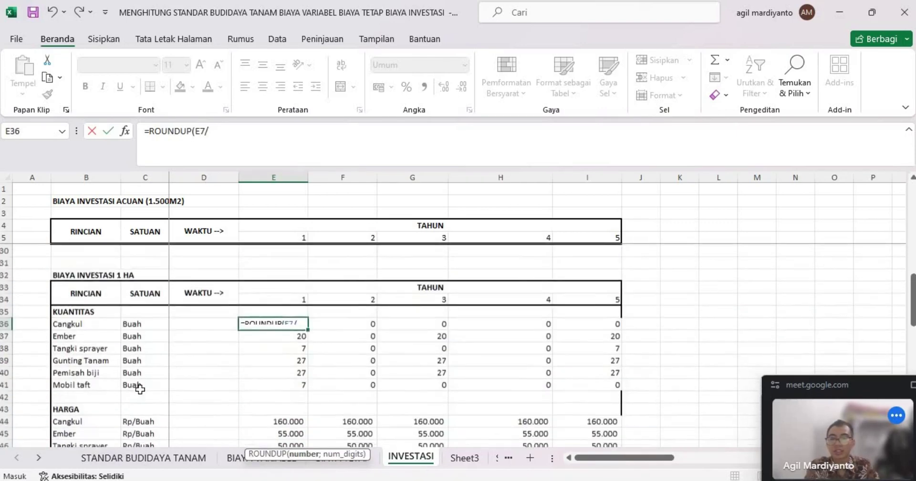
left_click(127, 458)
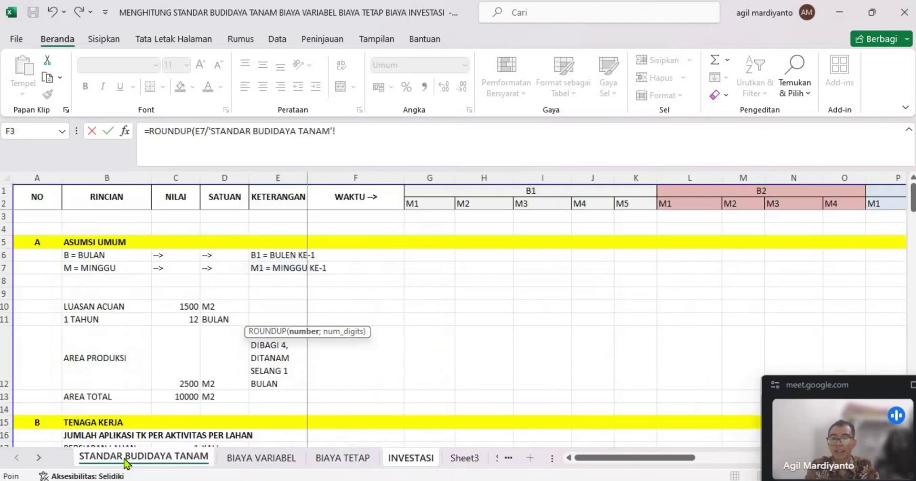
left_click(196, 309)
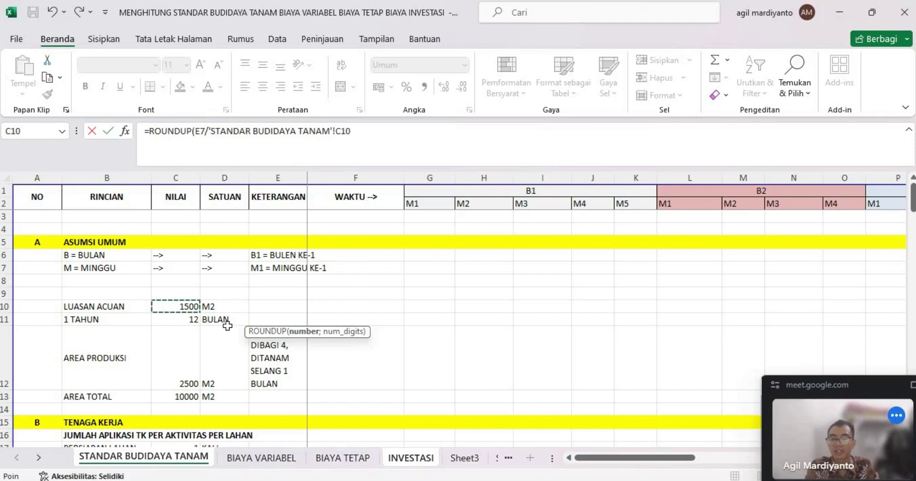
key("F4")
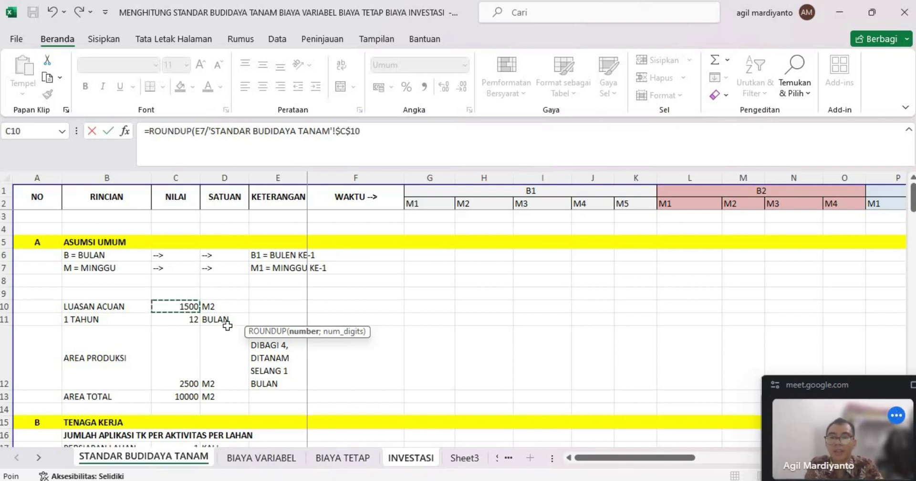
type("*")
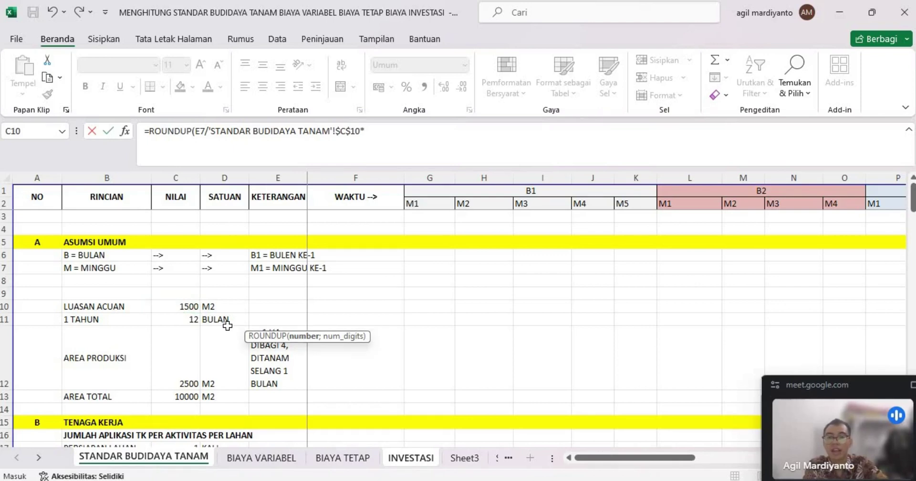
left_click(186, 399)
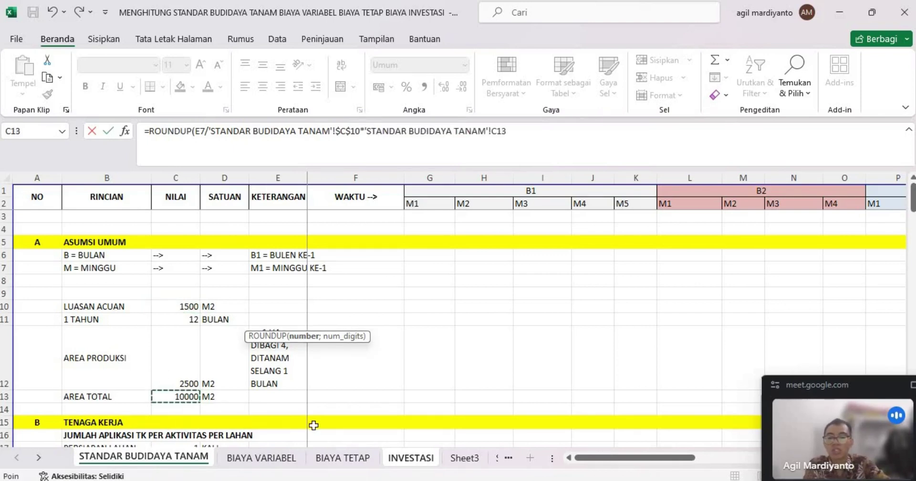
key("F4")
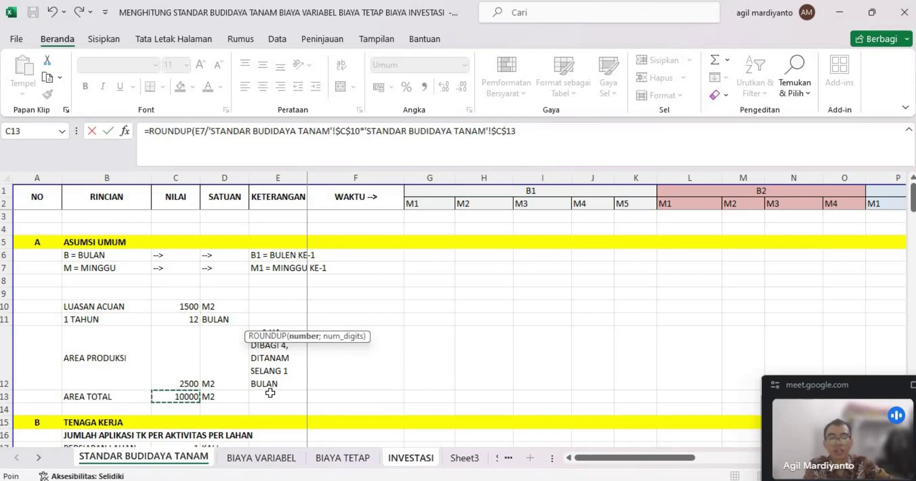
type(";0")
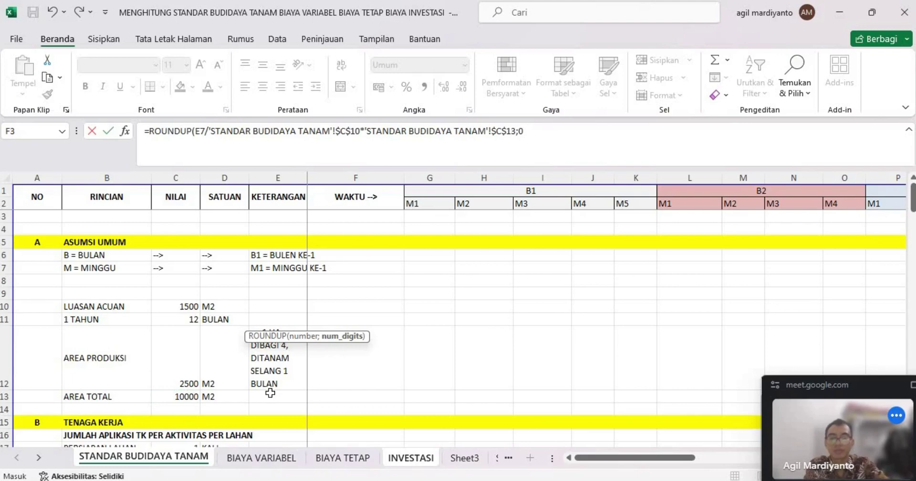
type(")")
key("Return")
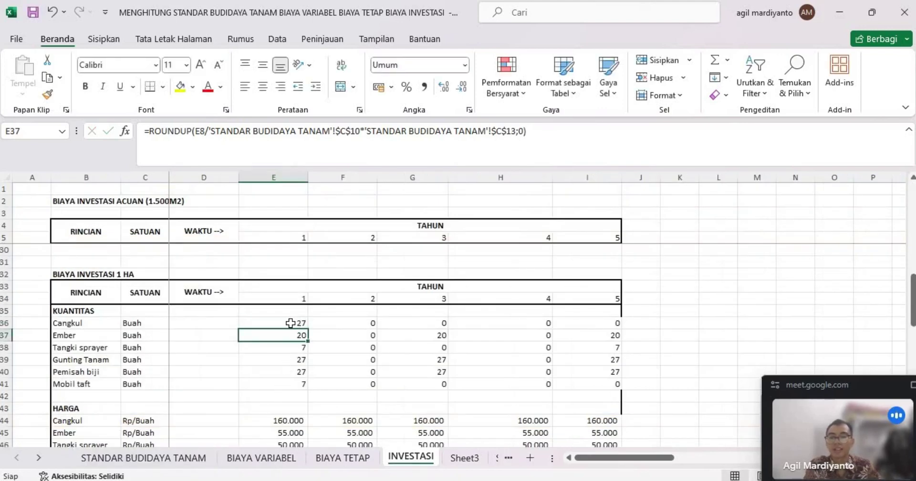
Step: Fill the E36 quantity formula down to the Mobil taft row and across through year 5
left_click(290, 323)
mouse_move(307, 328)
left_mouse_down()
mouse_move(308, 389)
mouse_move(604, 383)
left_mouse_up()
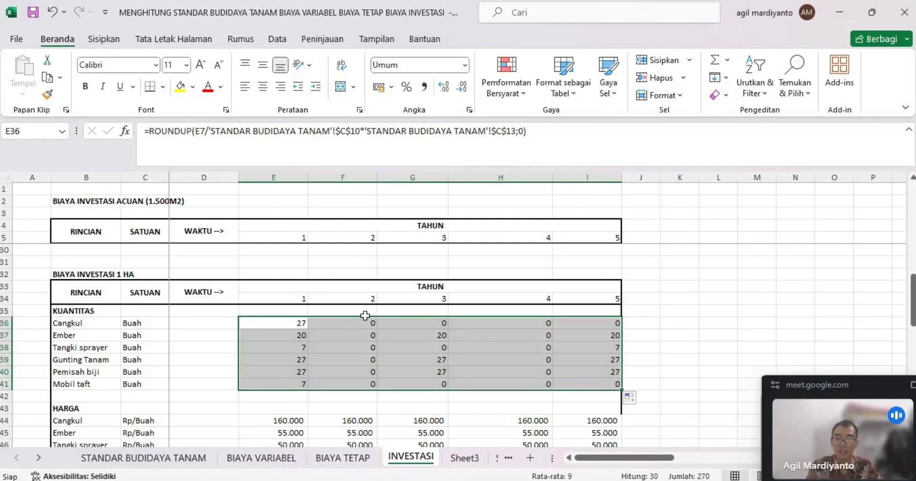
Step: Fill the 1 HA Cangkul price formula in E44 down to the Mobil taft row and across through year 5
scroll(365, 316, "down", 3)
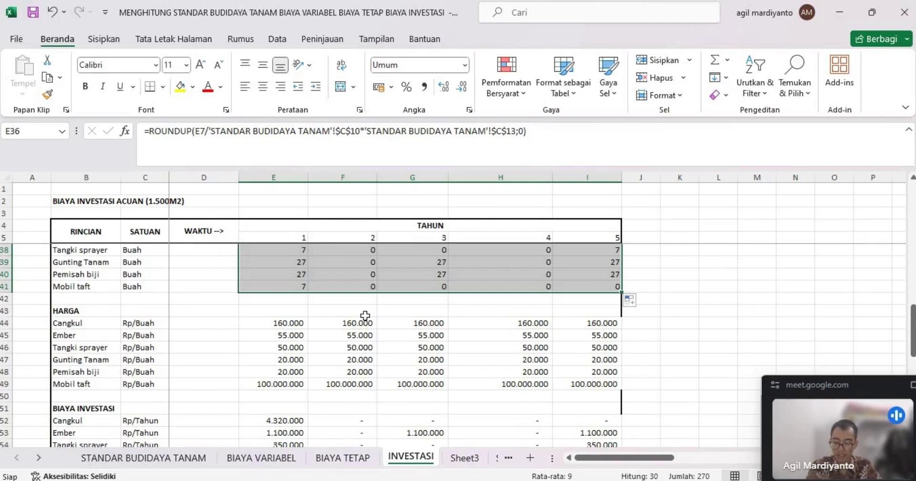
left_click(291, 326)
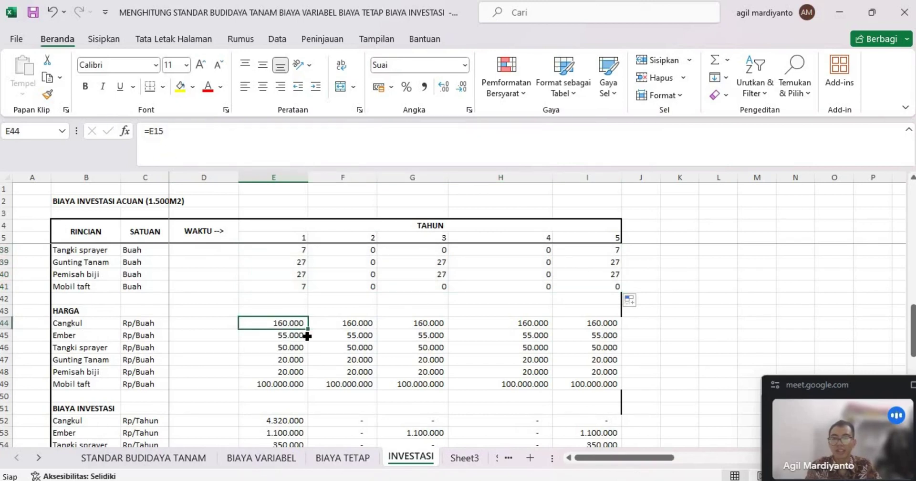
left_click_drag(308, 329, 617, 388)
Step: Re-enter the 1 HA Cangkul investment cost in E52 as =E44*E36 and fill it down to the Mobil taft row and across through year 5
scroll(399, 348, "down", 3)
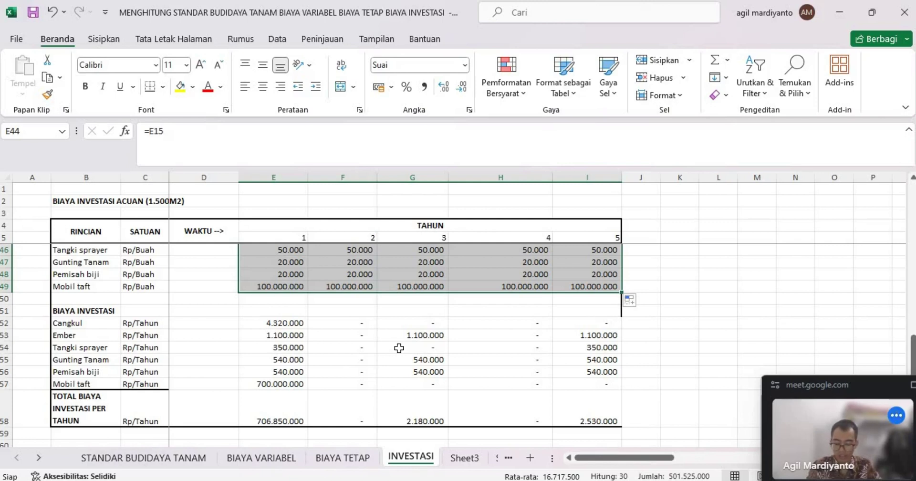
left_click(289, 324)
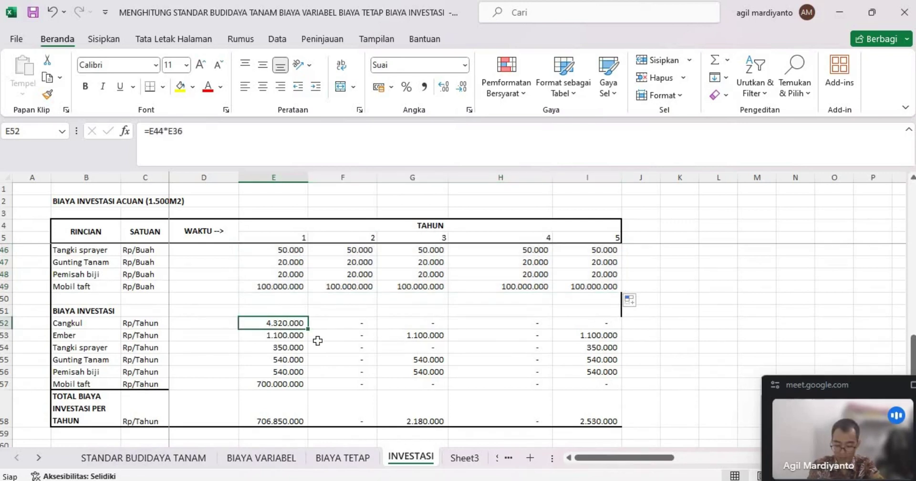
type("=")
scroll(314, 340, "up", 5)
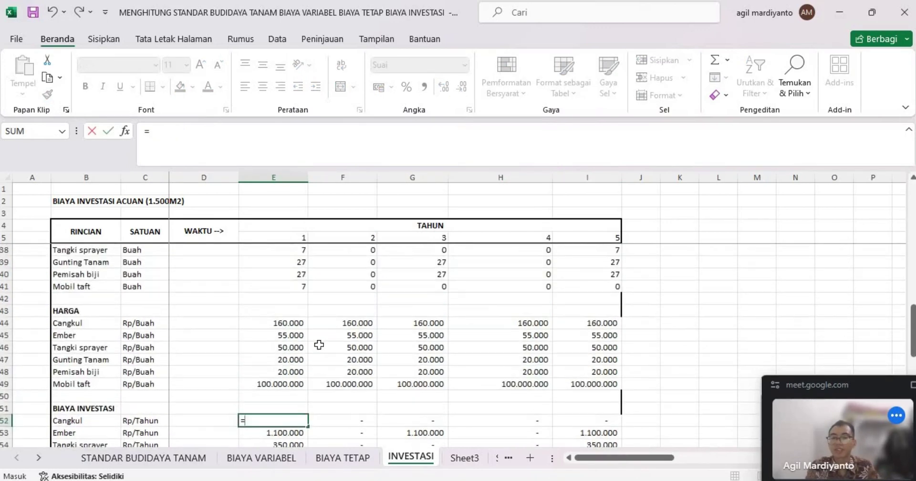
scroll(291, 353, "down", 1)
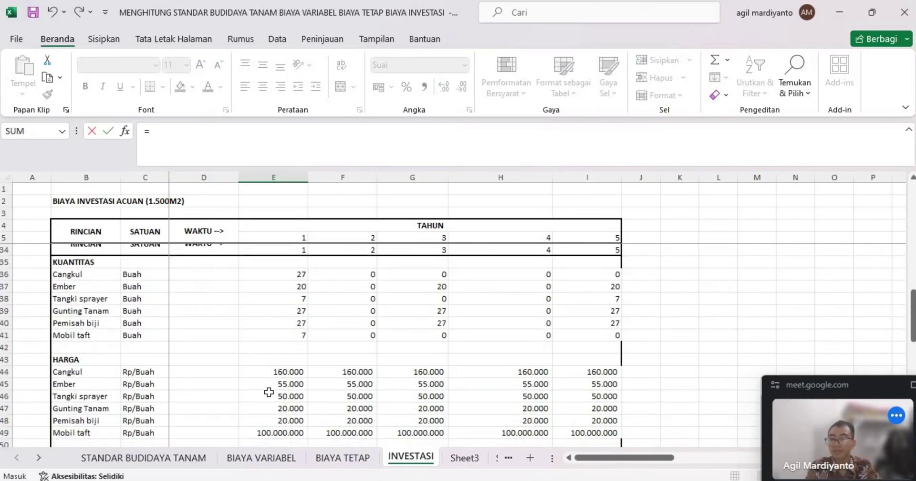
left_click(288, 374)
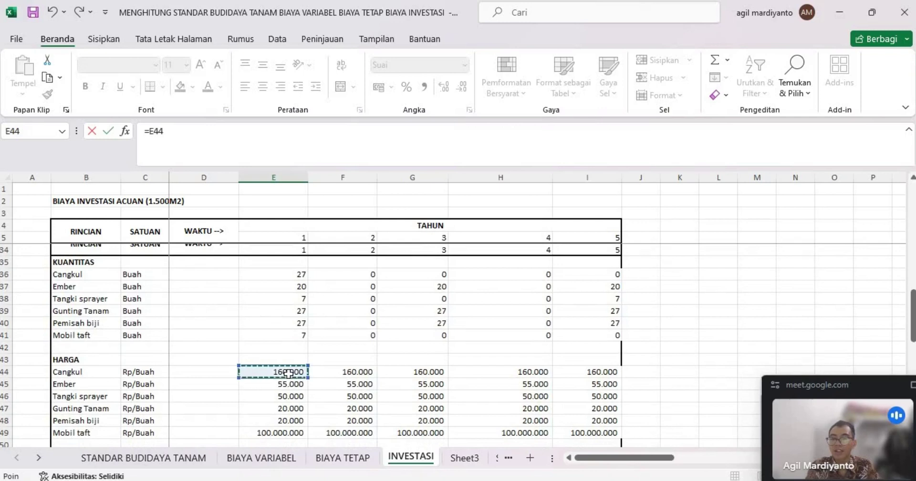
type("*")
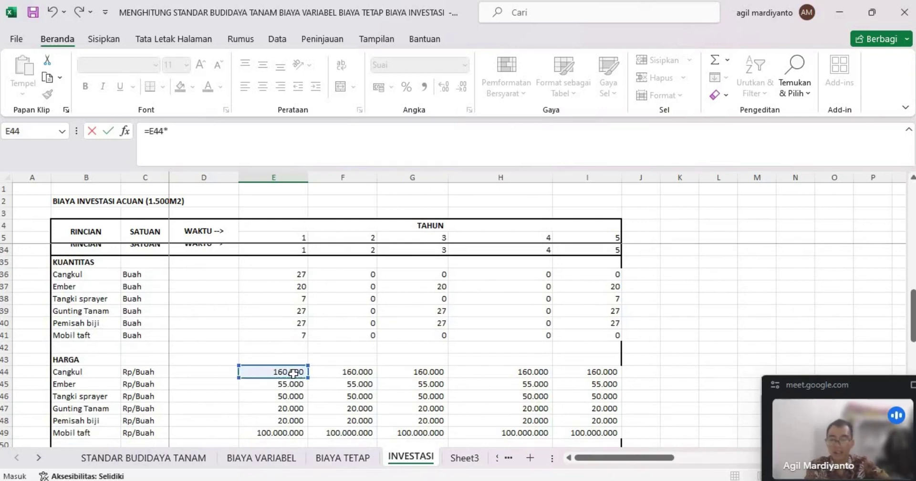
left_click(295, 275)
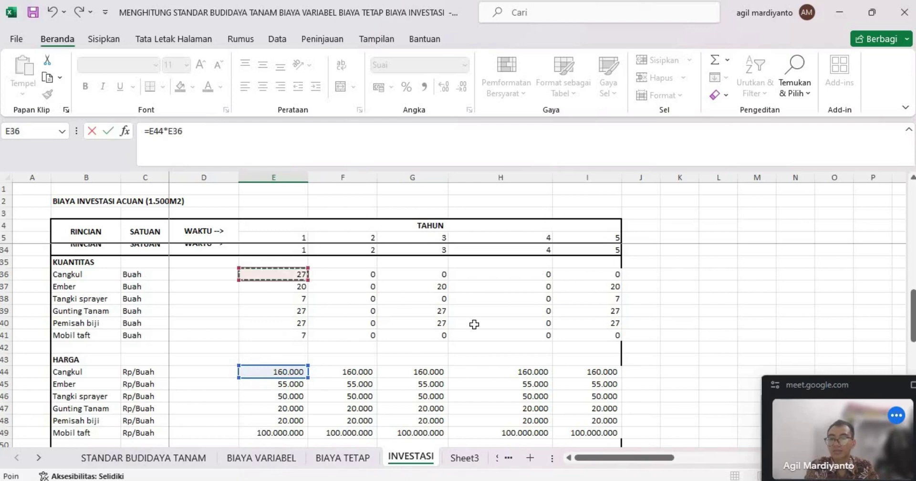
scroll(474, 328, "down", 4)
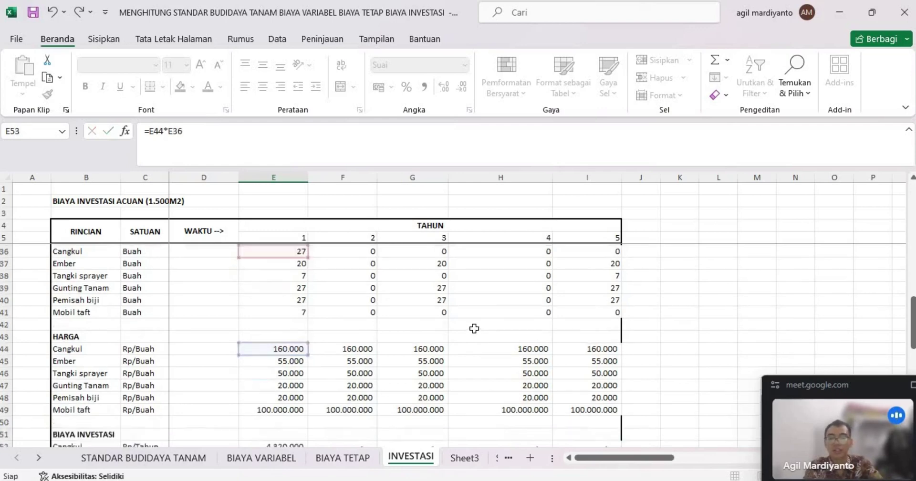
key("Return")
left_click(306, 325)
left_click_drag(308, 328, 621, 389)
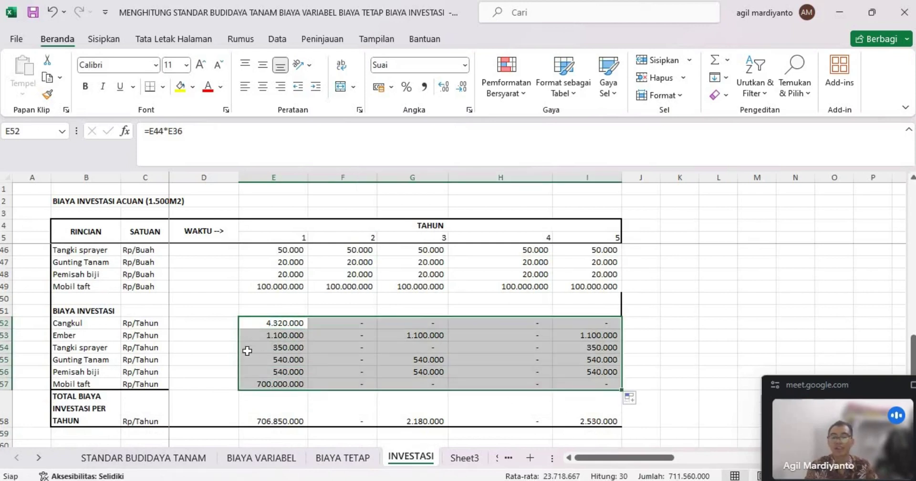
Step: Re-enter the 1 HA year 1 TOTAL BIAYA INVESTASI PER TAHUN in E58 as =SUM(E52:E57) and fill it across through year 5
scroll(248, 350, "down", 1)
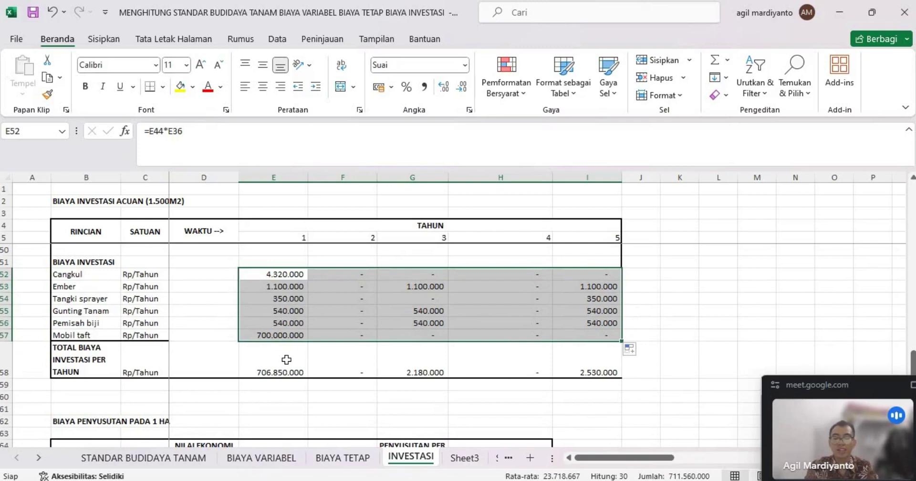
left_click(74, 355)
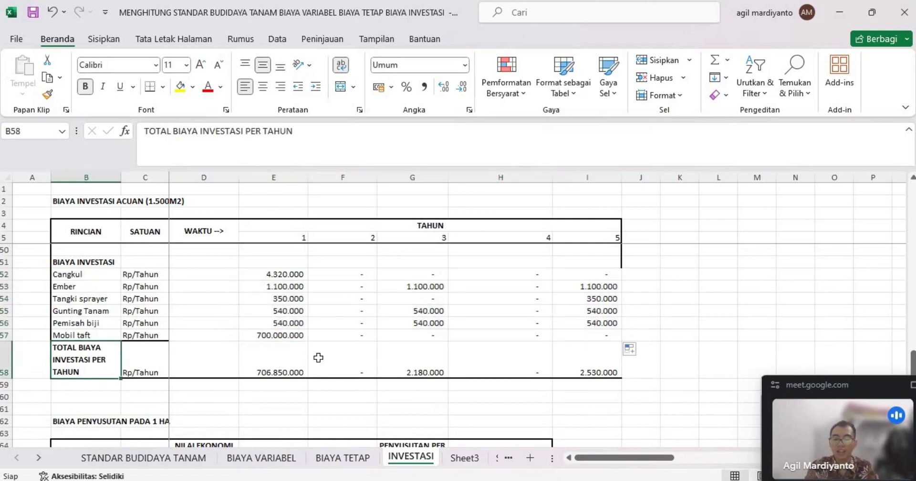
left_click(283, 365)
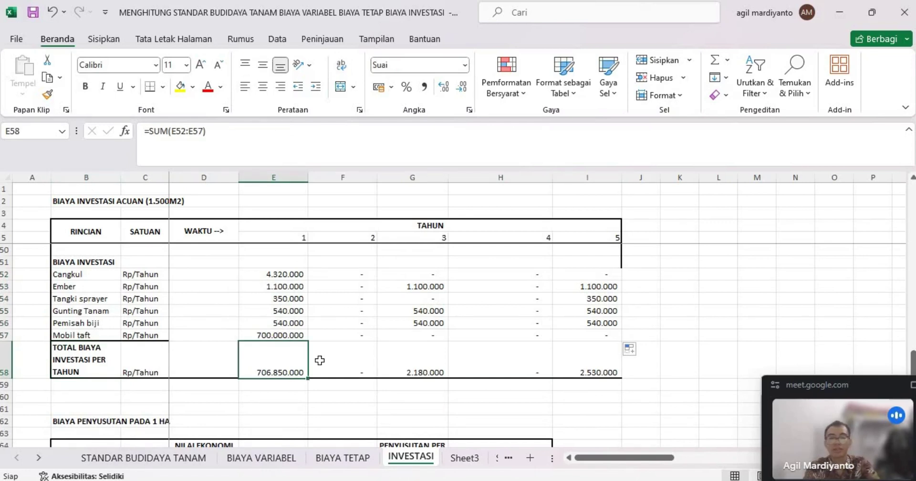
key("BackSpace")
type("=")
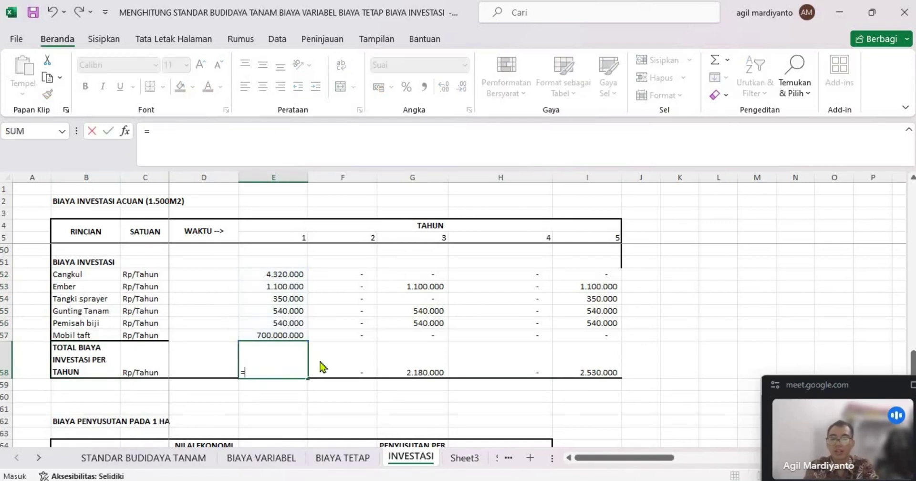
type("SUM")
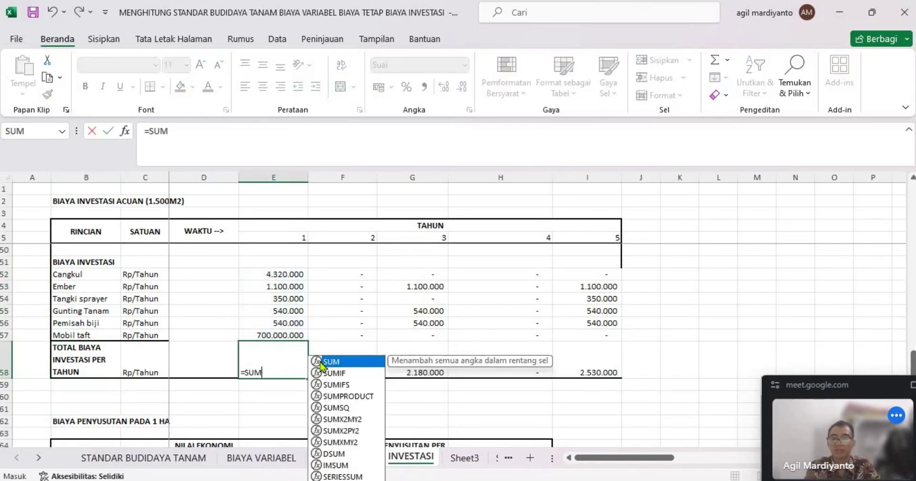
double_click(320, 363)
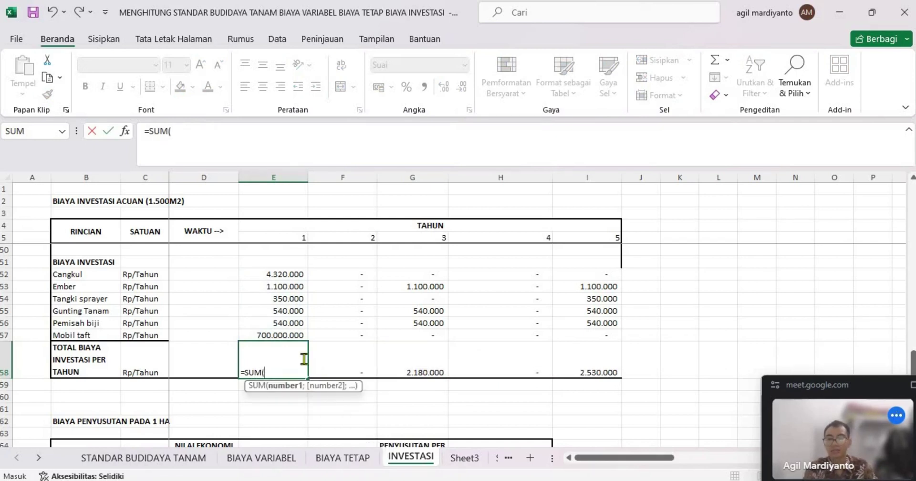
left_click(289, 273)
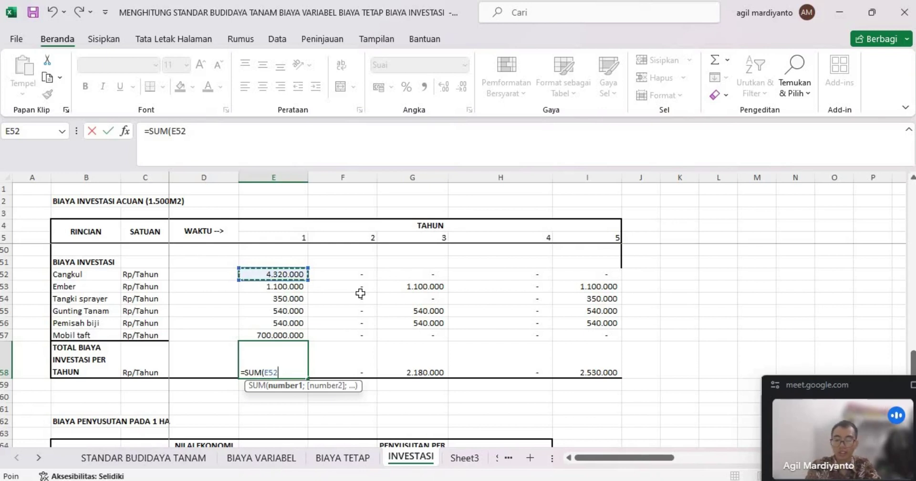
key("shift+Down")
key("shift+Down")
key("shift+Down")
key("shift+Down")
key("shift+Down")
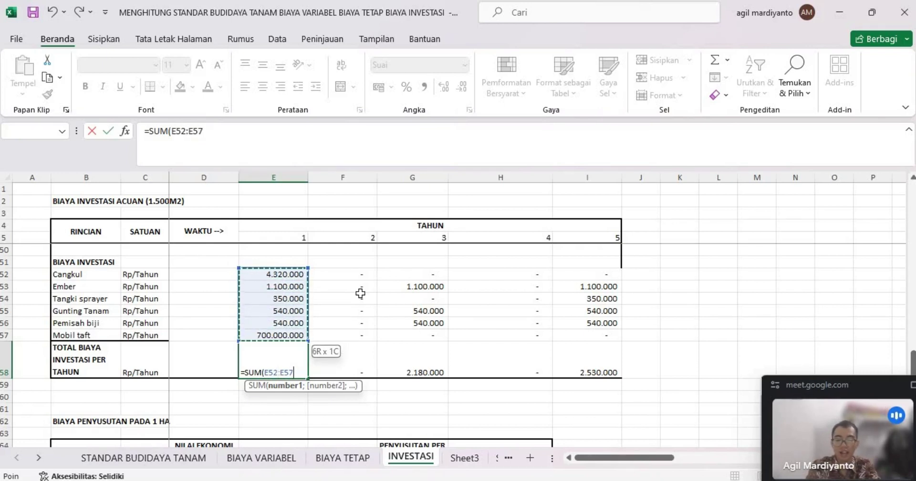
key("Return")
left_click(275, 363)
left_click_drag(307, 376, 596, 374)
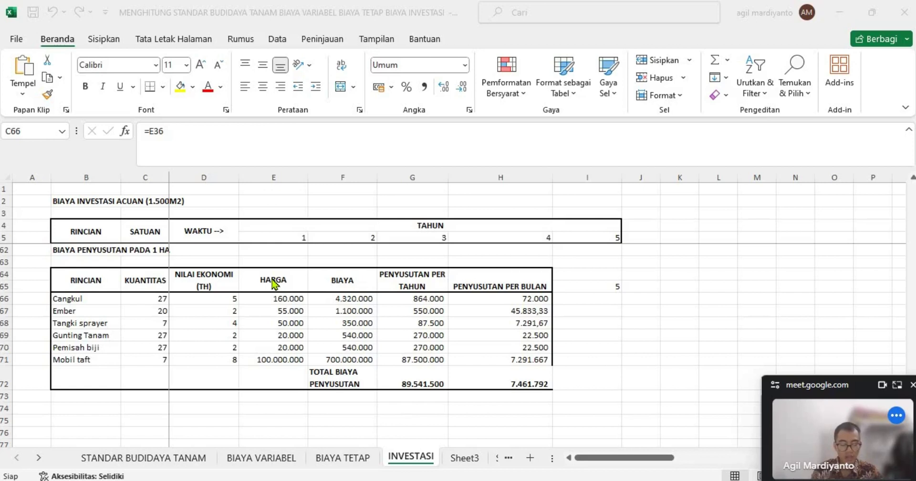
Step: Examine the NILAI EKONOMI values in the depreciation table and trace its Cangkul quantity back to the 1 HA quantities
left_click(219, 298)
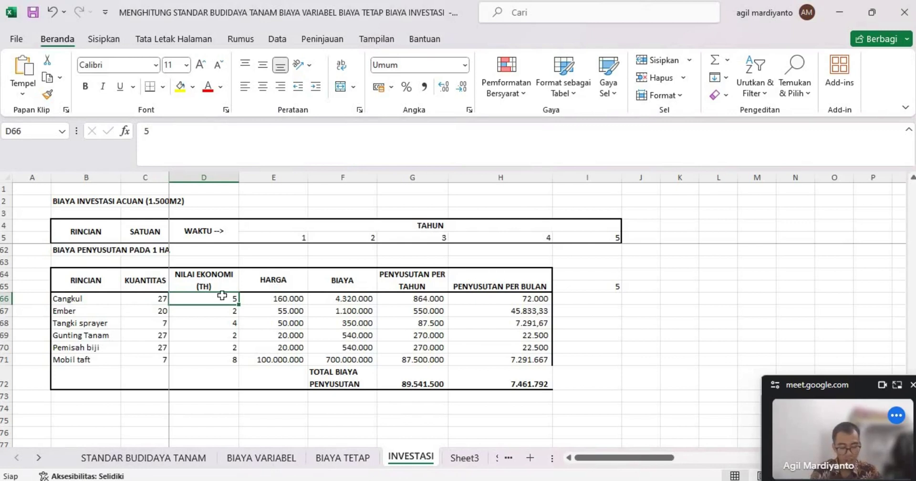
key("Down")
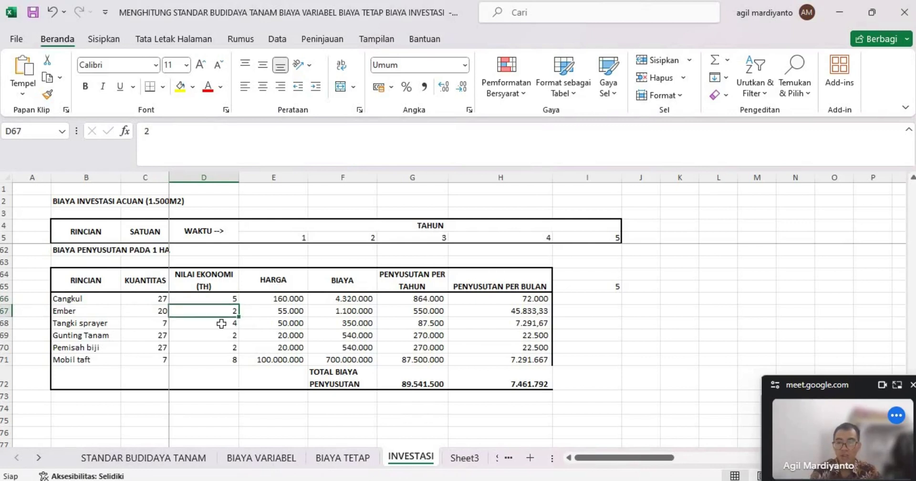
left_click(227, 328)
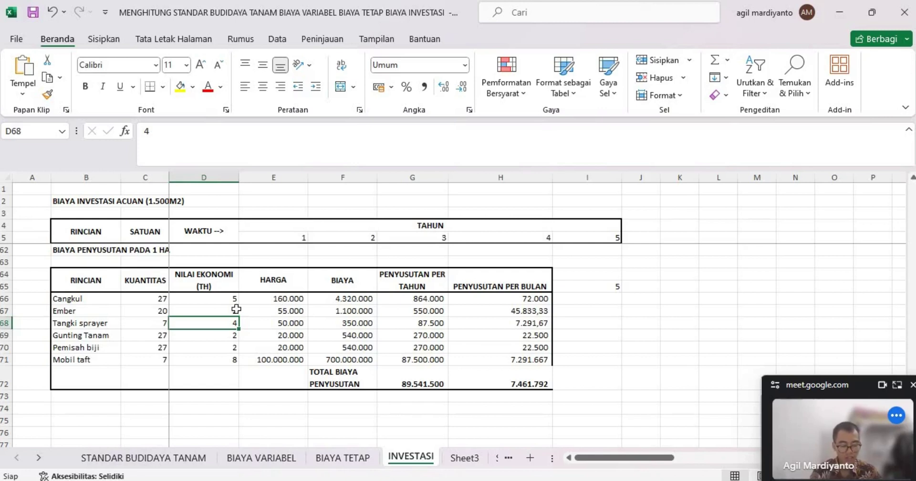
left_click(160, 300)
scroll(248, 239, "up", 18)
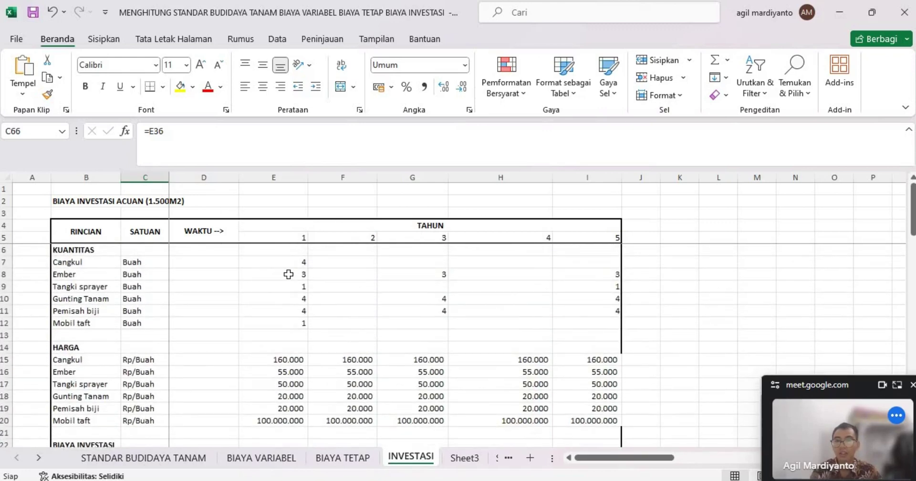
scroll(289, 274, "down", 16)
scroll(288, 275, "up", 8)
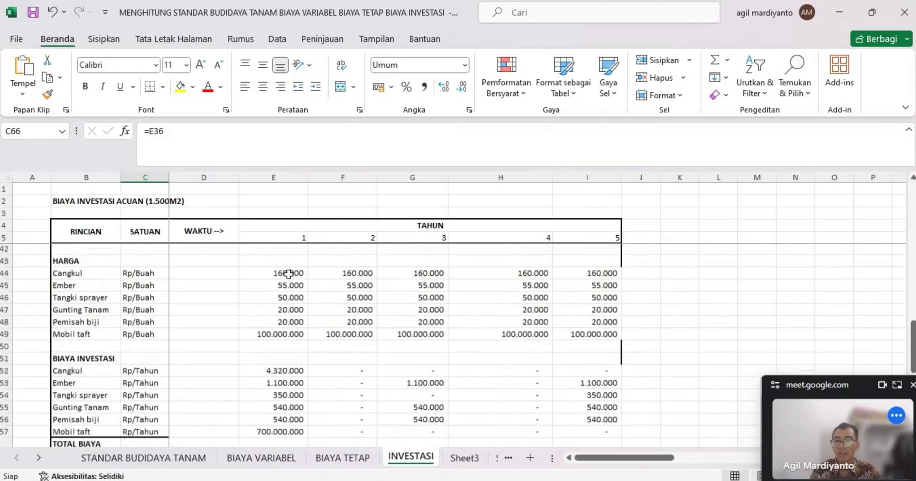
scroll(287, 333, "down", 1)
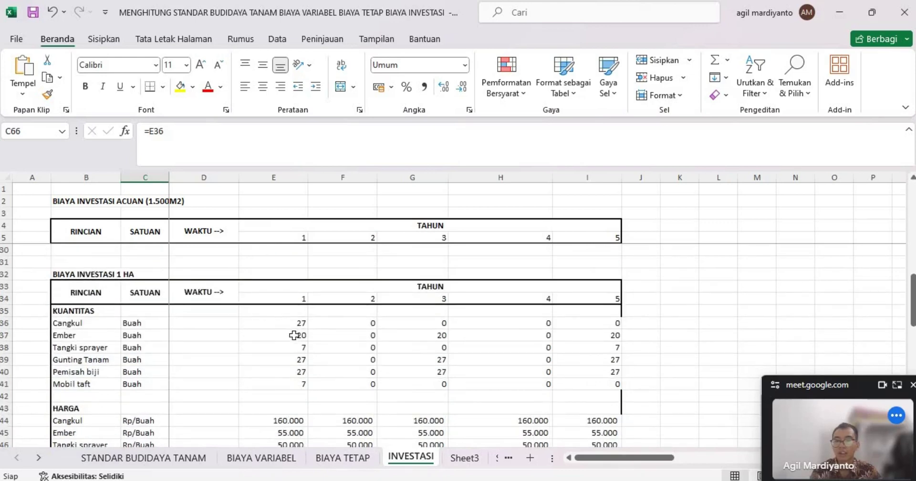
scroll(310, 329, "down", 3)
scroll(306, 330, "down", 7)
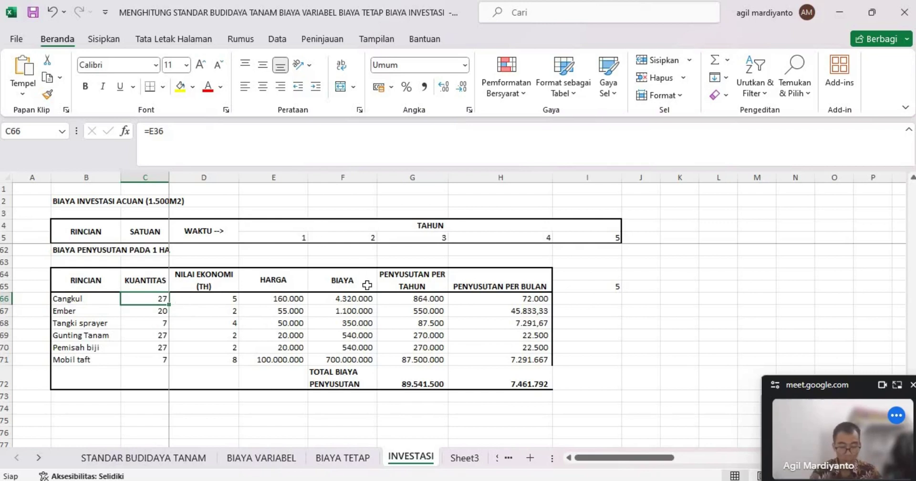
Step: Re-enter the Cangkul BIAYA in F66 of the depreciation table as =C66*E66 and fill it down to the Mobil taft row
left_click(353, 304)
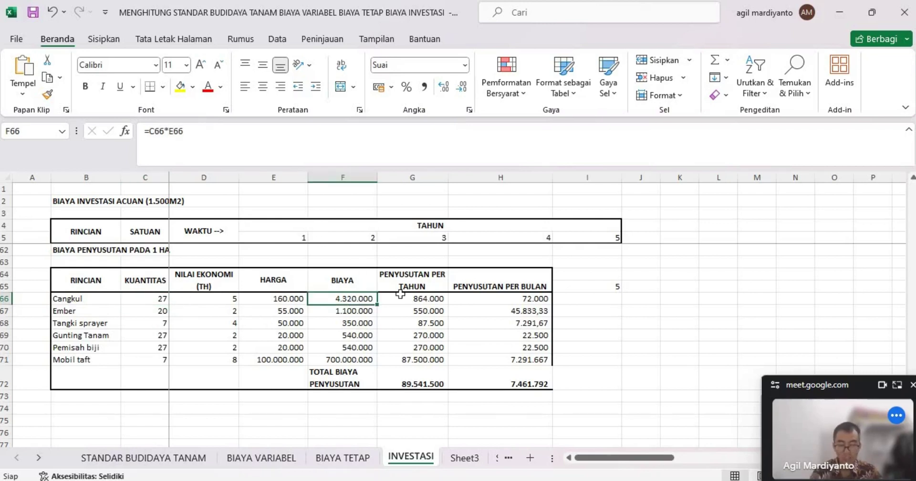
key("F2")
type("=")
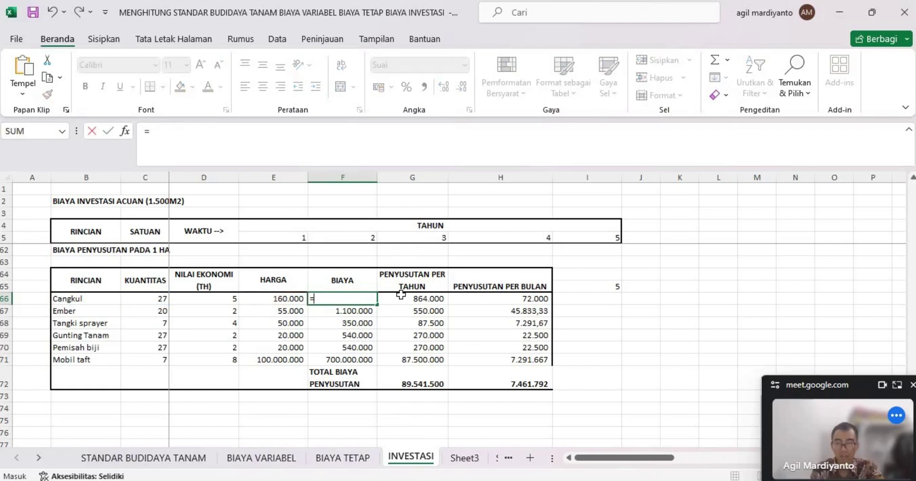
left_click(142, 304)
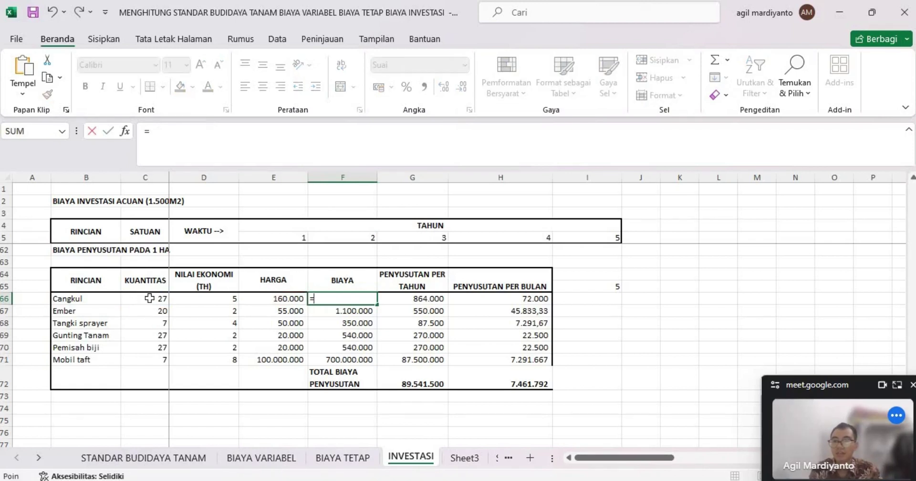
type("*")
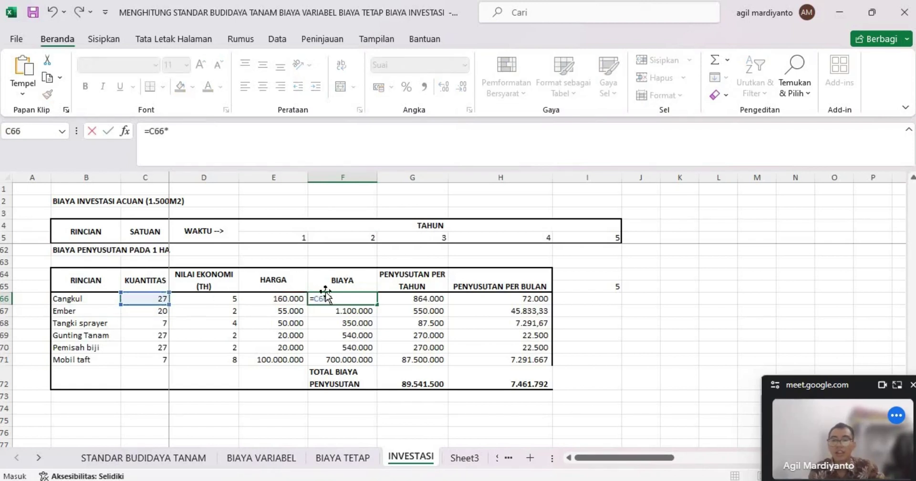
left_click(294, 300)
key("Return")
left_click(366, 303)
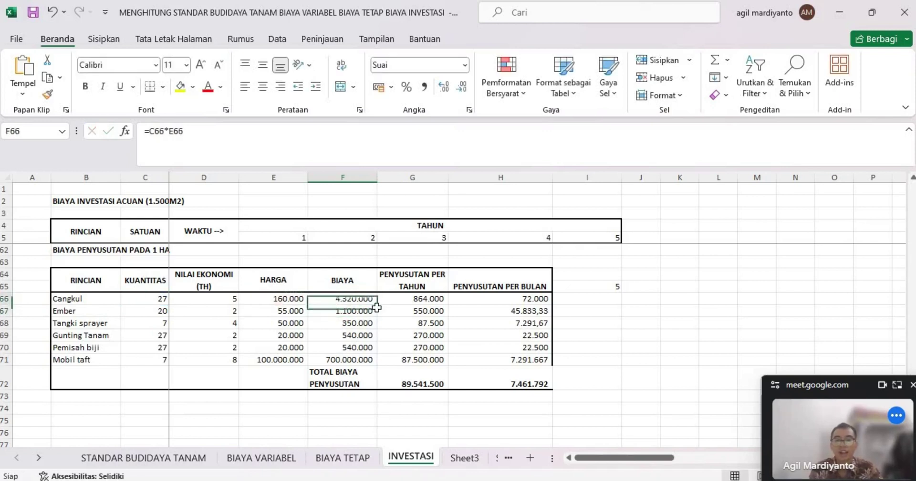
left_click_drag(377, 305, 375, 362)
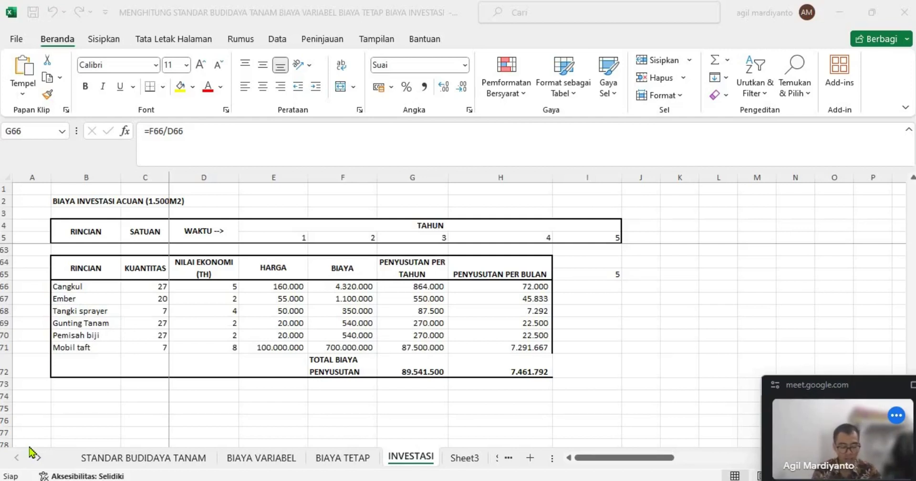
Step: Re-enter the Cangkul PENYUSUTAN PER TAHUN in G66 as =F66/D66 and fill it down to the Mobil taft row
left_click(419, 286)
left_click(246, 137)
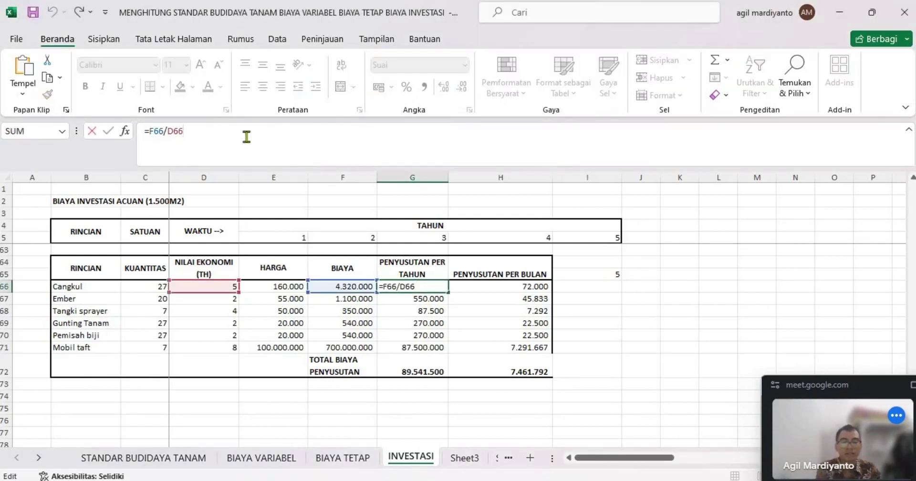
key("Escape")
type("=")
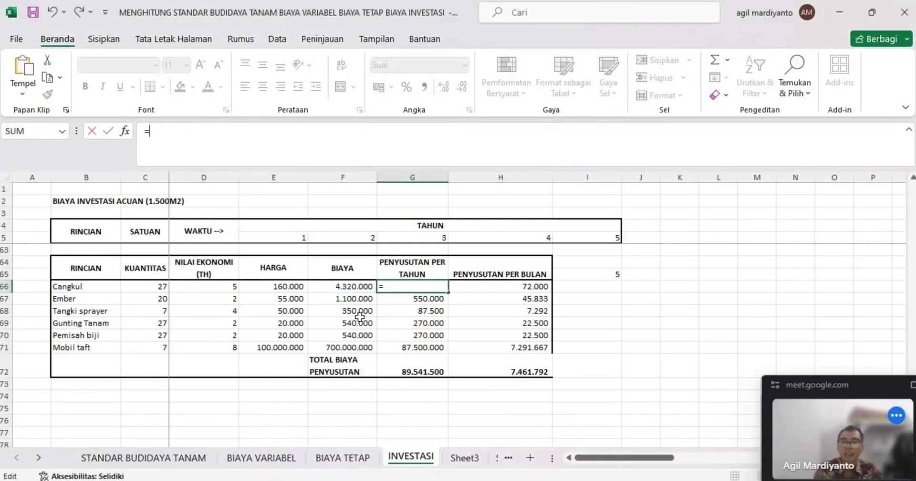
left_click(355, 287)
type("/")
left_click(215, 287)
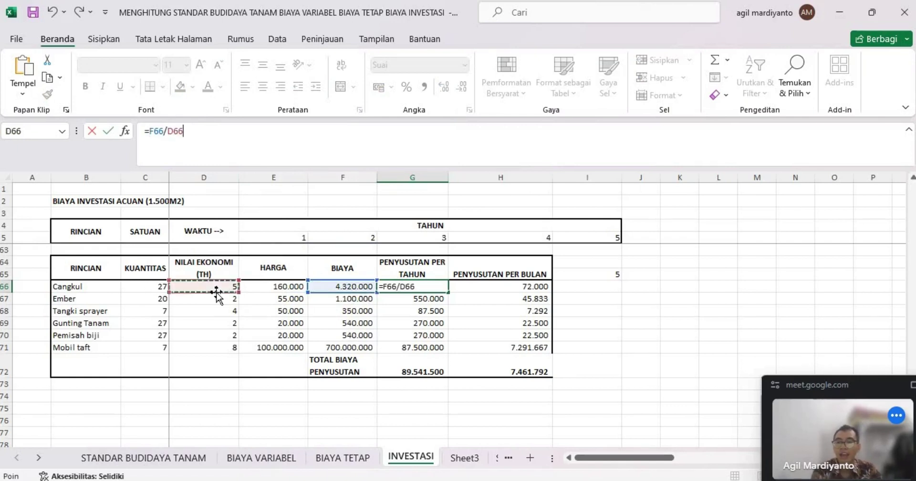
key("Return")
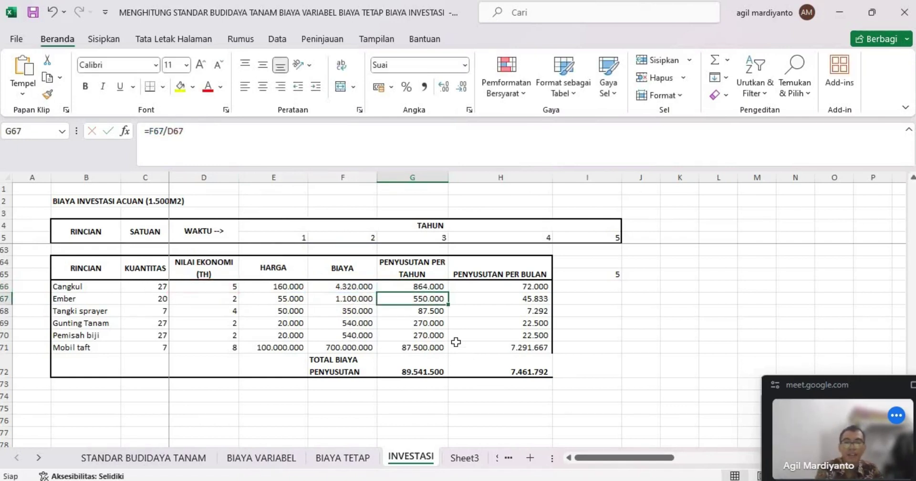
left_click(441, 287)
left_click_drag(447, 296, 443, 349)
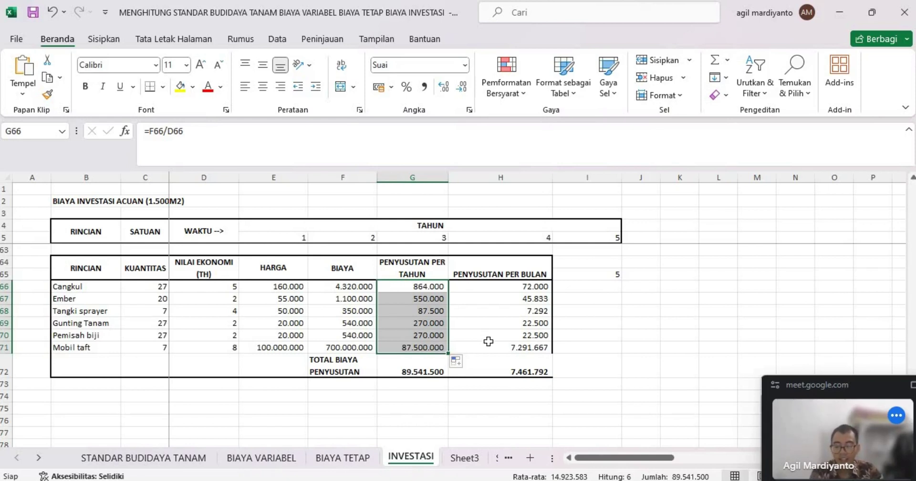
Step: Re-enter the Cangkul PENYUSUTAN PER BULAN in H66 as =G66/'STANDAR BUDIDAYA TANAM'!C11 and fill it down to the Mobil taft row
left_click(518, 287)
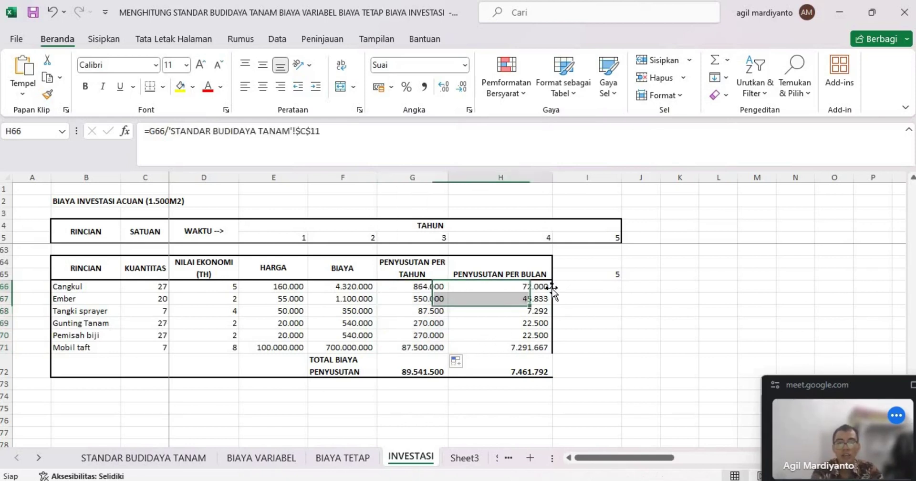
left_click(354, 135)
key("BackSpace")
key("BackSpace")
key("BackSpace")
key("BackSpace")
key("BackSpace")
key("BackSpace")
key("BackSpace")
key("BackSpace")
key("BackSpace")
key("BackSpace")
key("BackSpace")
key("BackSpace")
key("BackSpace")
key("BackSpace")
key("BackSpace")
key("BackSpace")
key("BackSpace")
key("BackSpace")
key("BackSpace")
key("BackSpace")
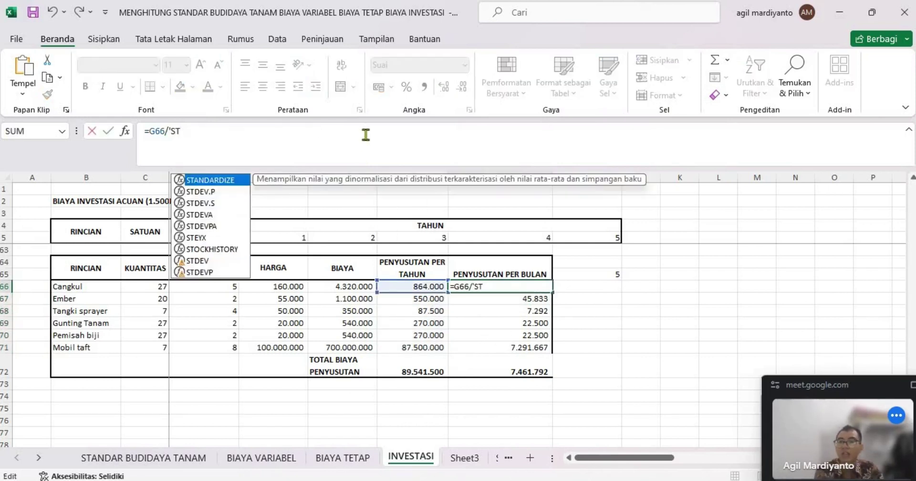
left_click(134, 457)
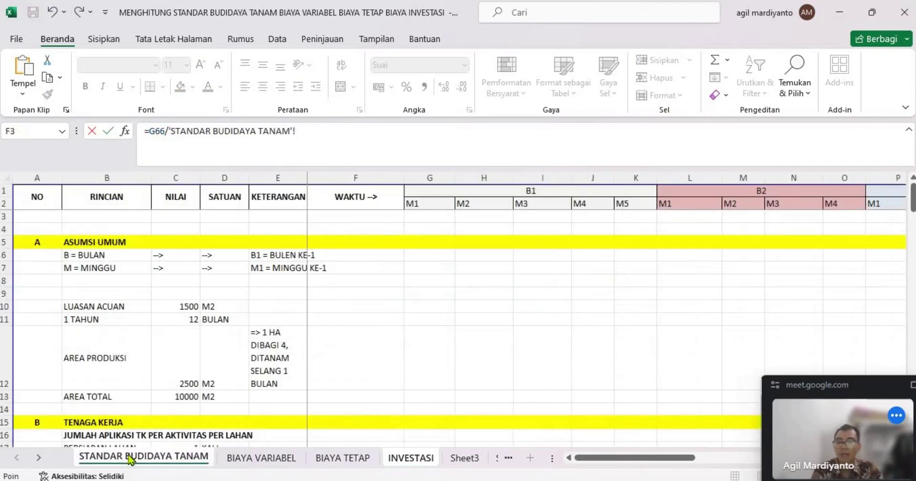
left_click(180, 320)
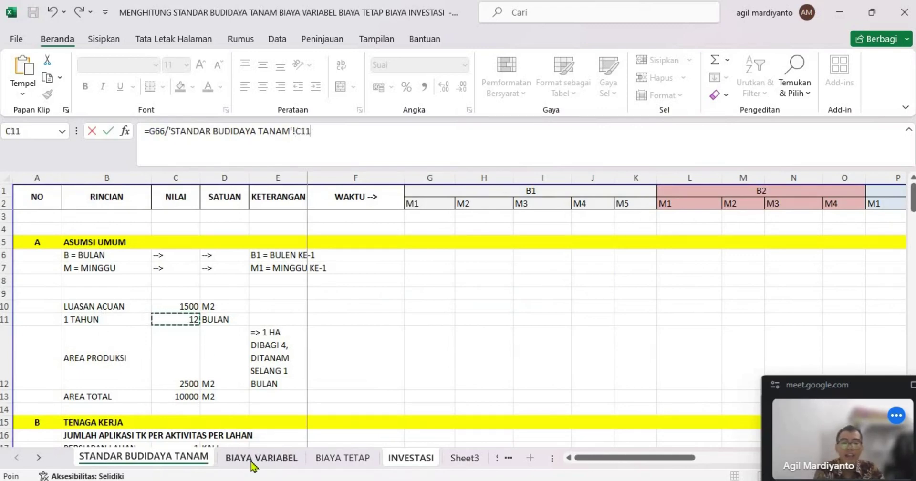
key("F4")
key("Return")
left_click(543, 287)
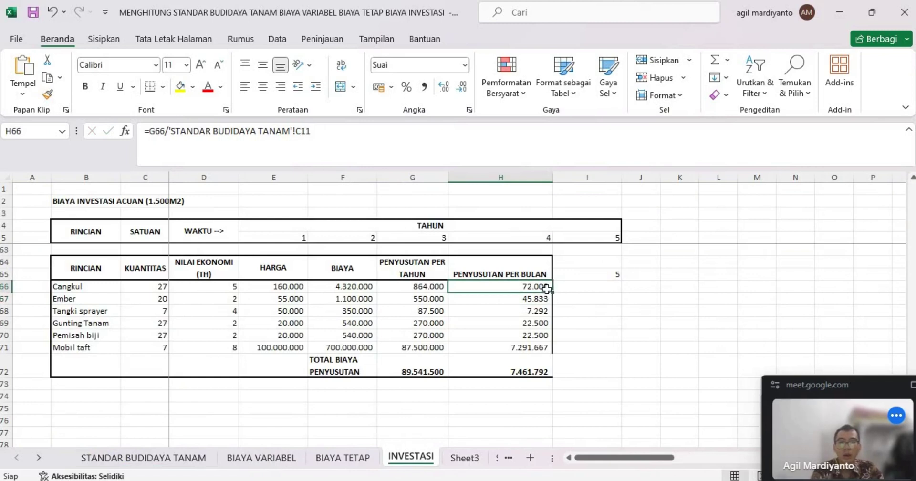
left_click_drag(552, 294, 556, 347)
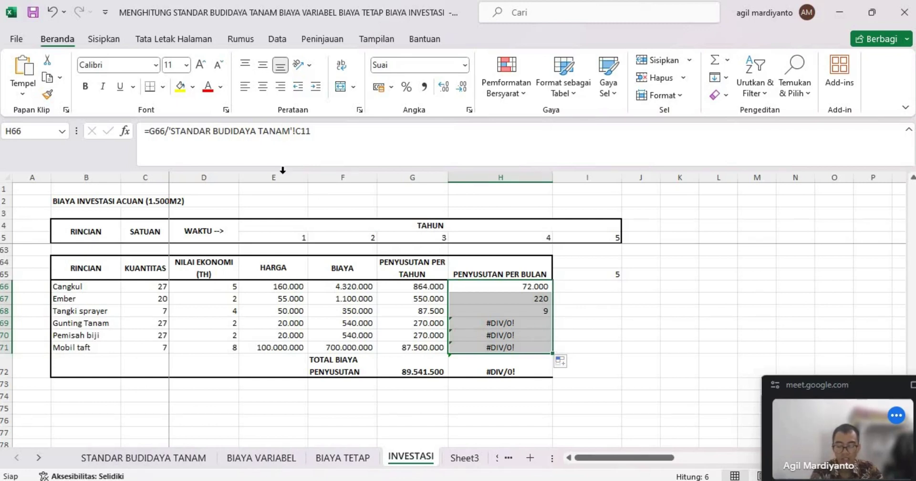
Step: Make the month-count reference in H66 absolute as 'STANDAR BUDIDAYA TANAM'!$C$11 and refill the formula down to the Mobil taft row
left_click_drag(170, 131, 321, 131)
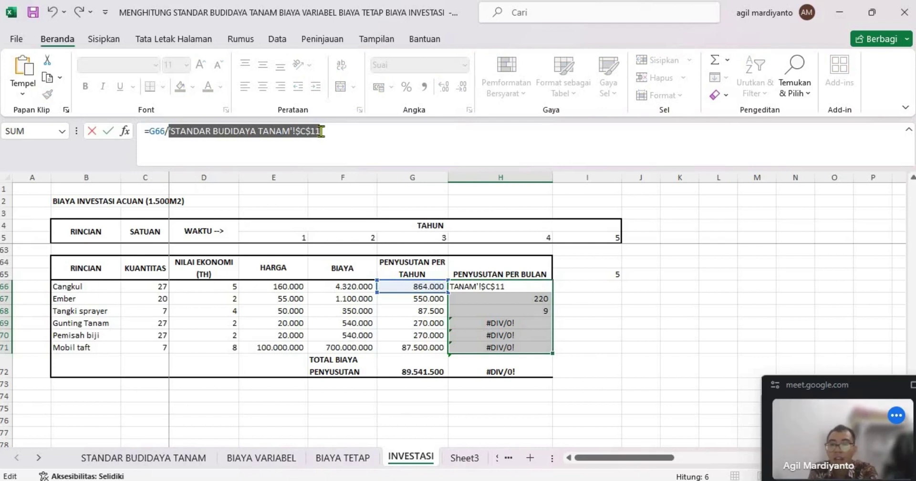
key("Return")
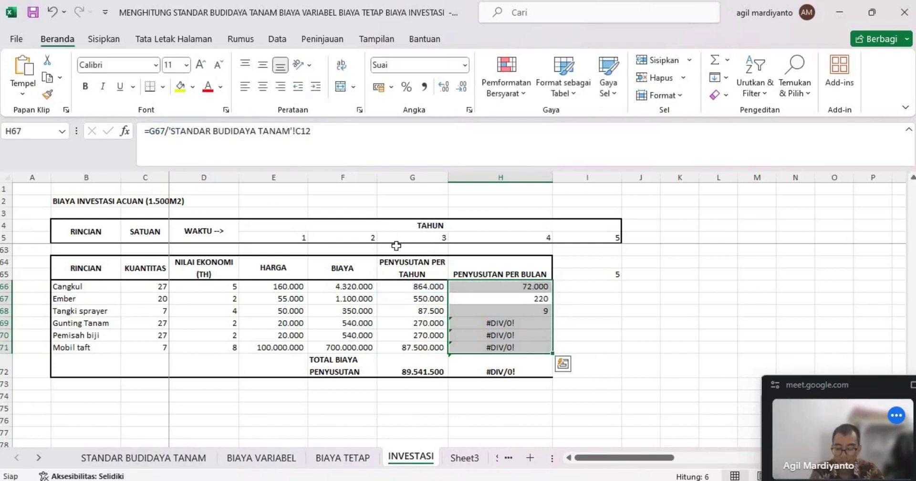
left_click(515, 288)
left_click_drag(554, 310, 553, 348)
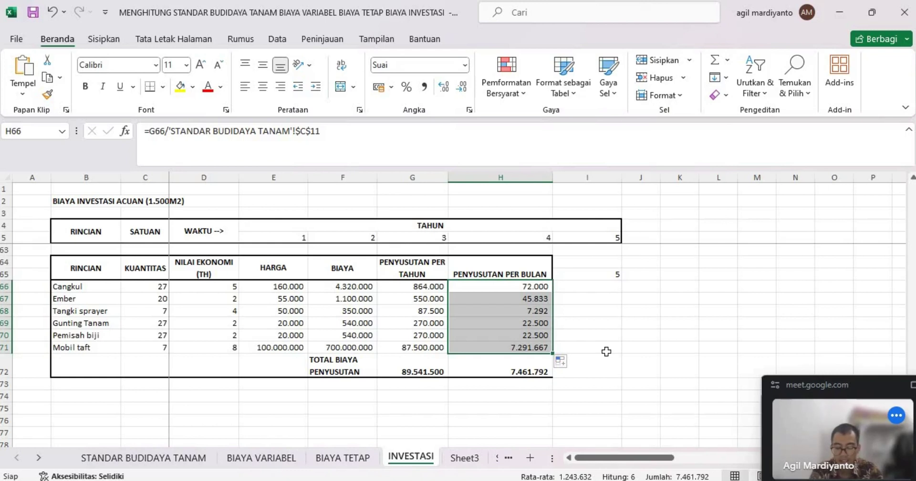
left_click(533, 290)
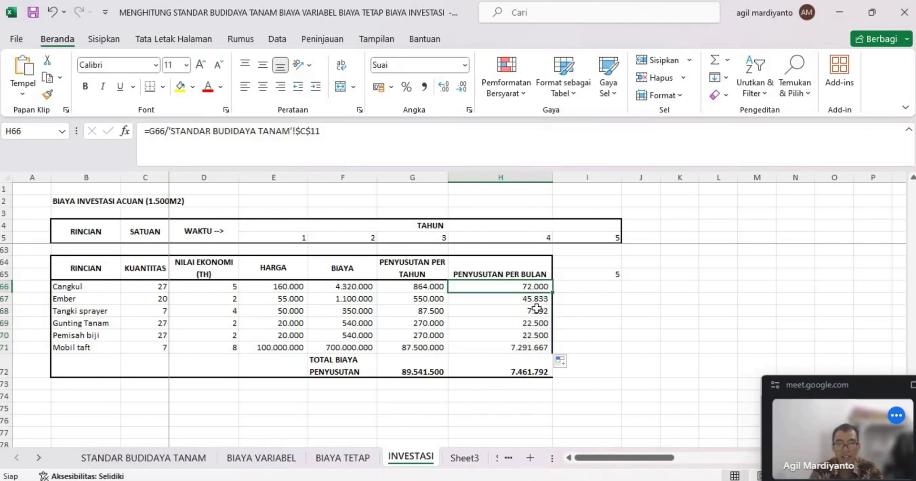
left_click(537, 310)
left_click(531, 344)
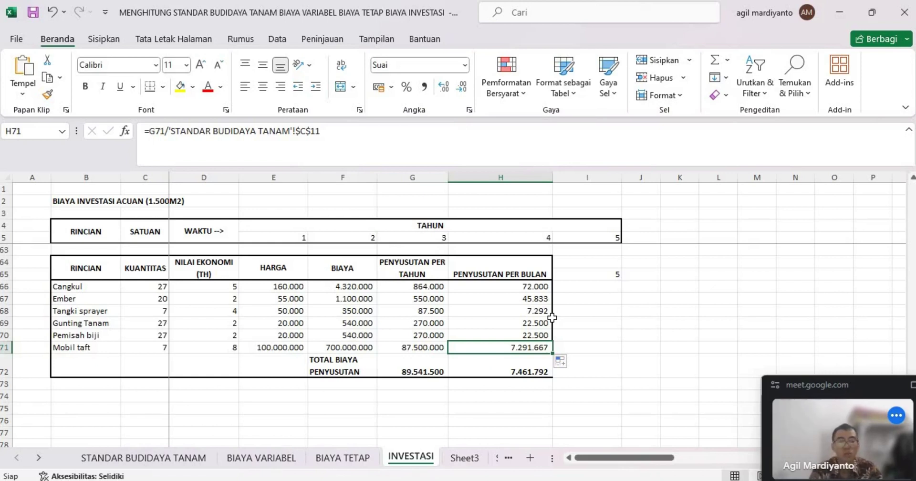
Step: Re-enter the yearly TOTAL BIAYA PENYUSUTAN in G72 as =SUM(G66:G71) and fill it across to the monthly total in H72
left_click(329, 371)
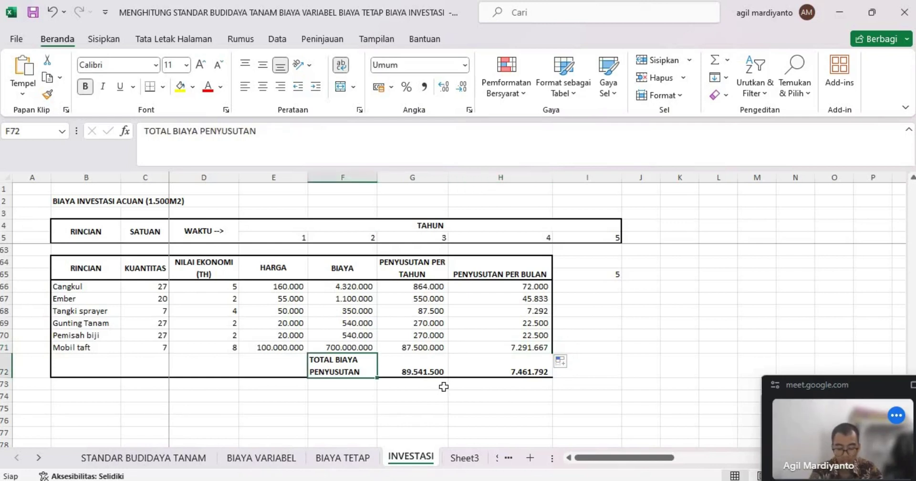
left_click(396, 369)
left_click(296, 139)
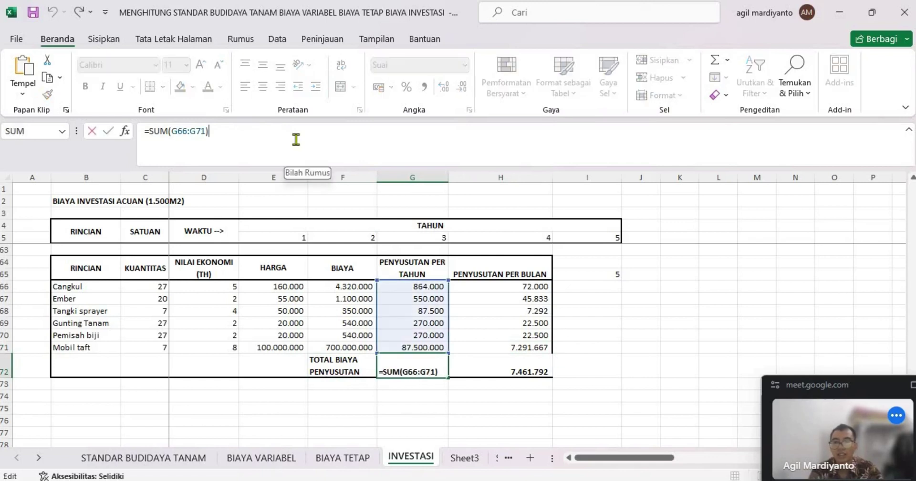
key("BackSpace")
key("BackSpace")
key("BackSpace")
key("BackSpace")
key("BackSpace")
key("BackSpace")
key("BackSpace")
key("BackSpace")
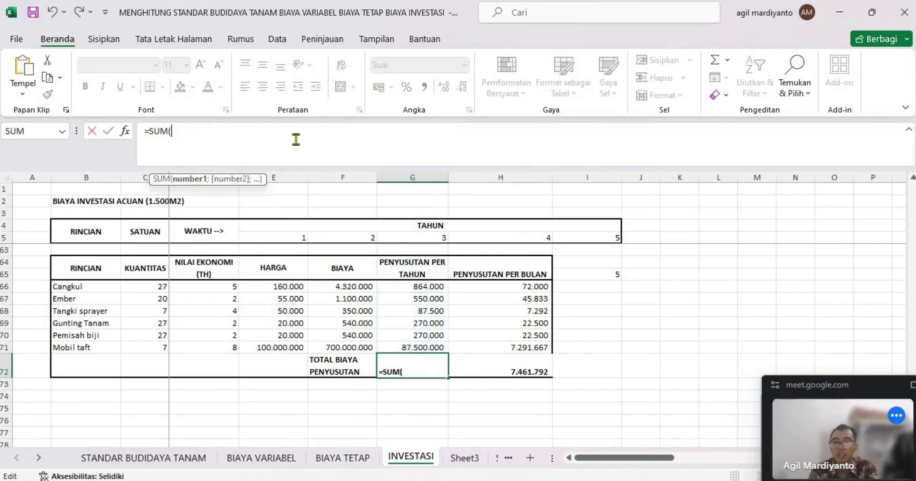
left_click(420, 287)
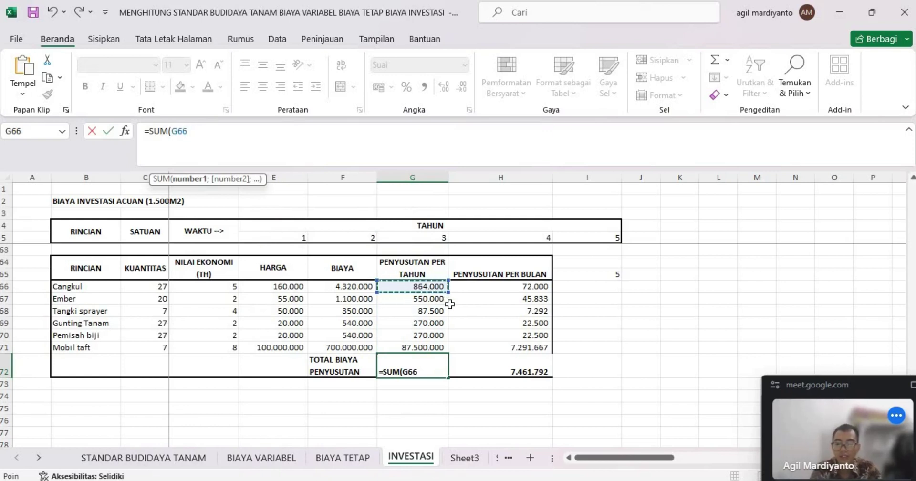
key("shift+Down")
key("shift+Down")
key("shift+Down")
key("shift+Down")
key("shift+Down")
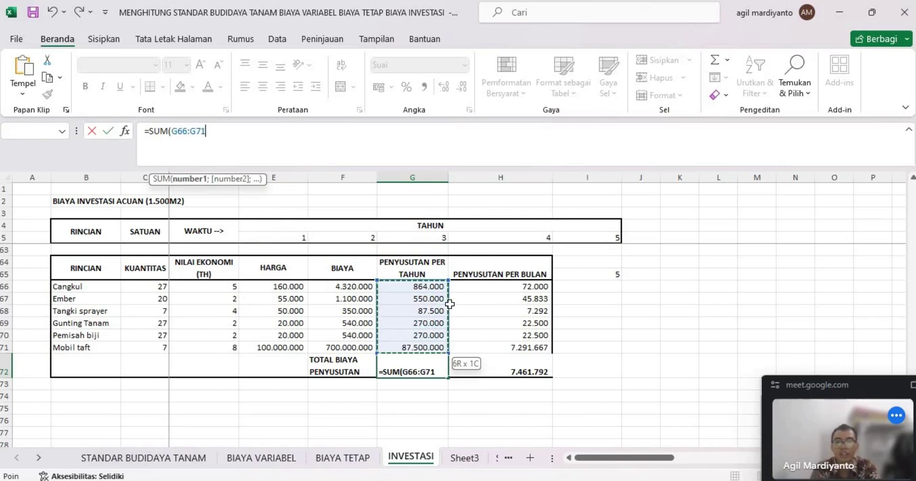
key("Return")
left_click_drag(448, 378, 544, 376)
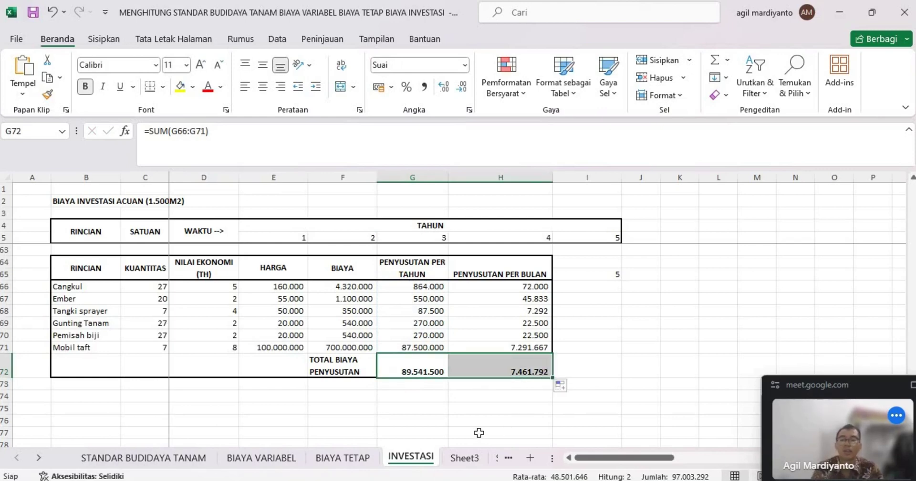
Step: On the BIAYA TETAP sheet, re-enter the B1 PENYUSUTAN cost in E6 as =INVESTASI!H72
left_click(353, 458)
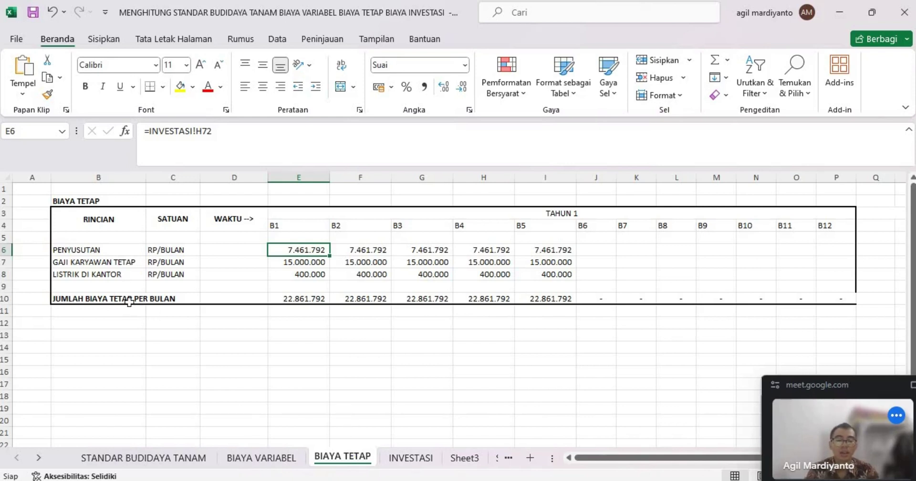
left_click(84, 253)
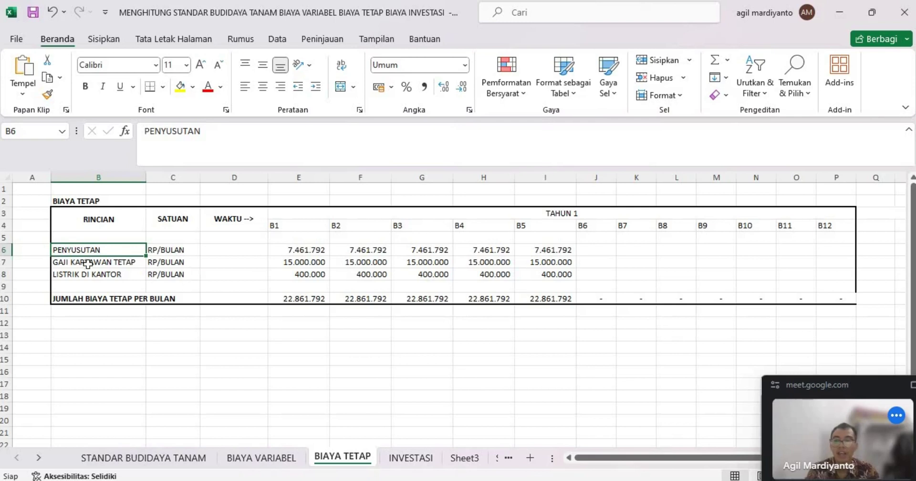
key("Down")
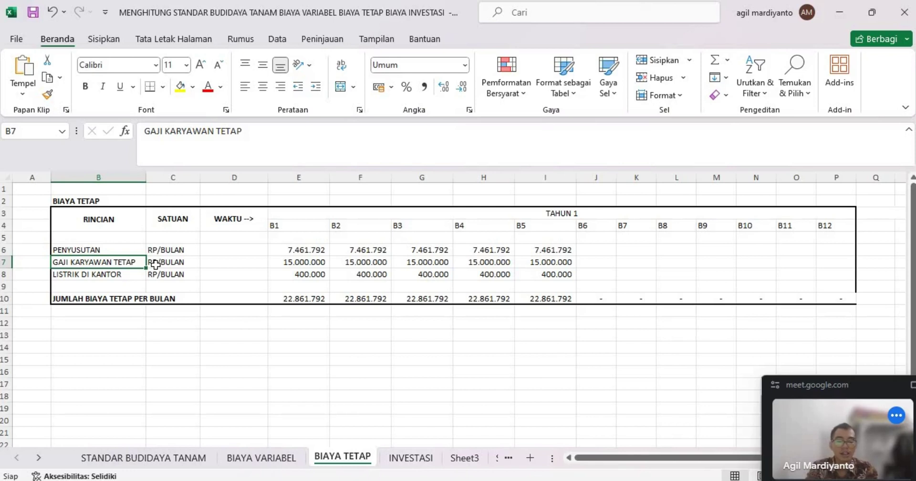
left_click(122, 274)
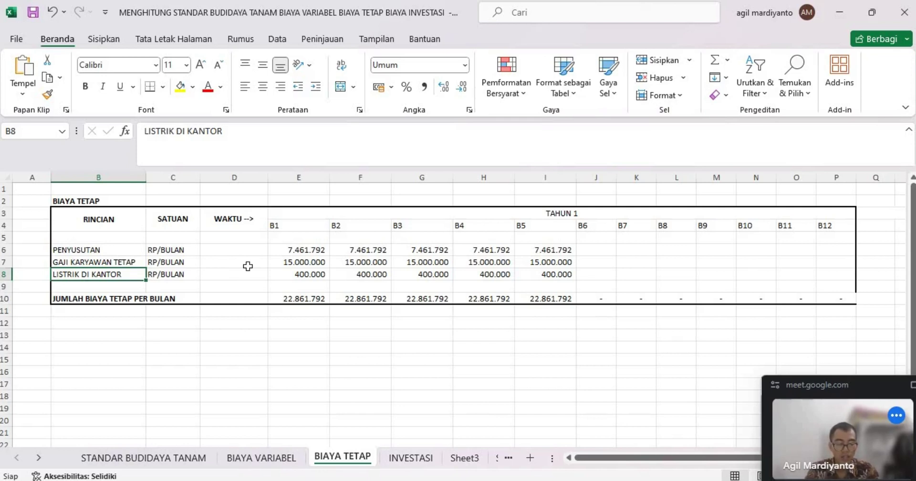
left_click(299, 250)
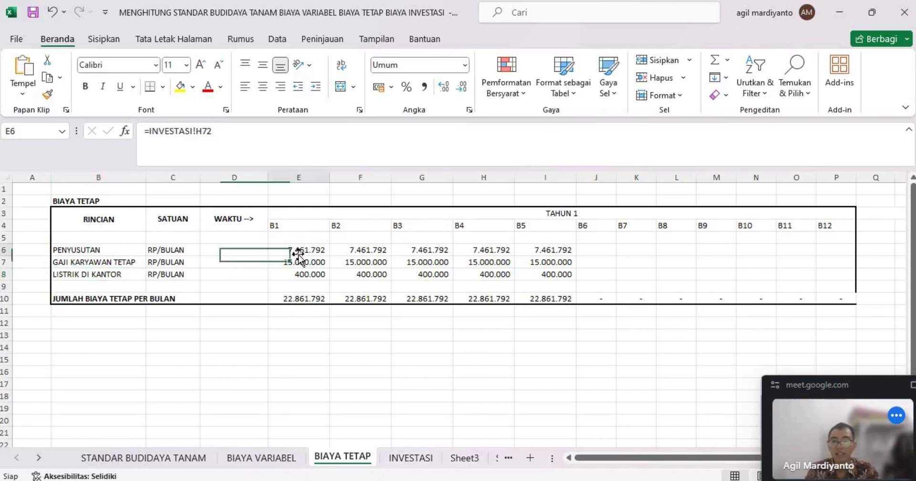
left_click(244, 142)
key("BackSpace")
key("BackSpace")
key("BackSpace")
key("BackSpace")
key("BackSpace")
key("BackSpace")
key("BackSpace")
key("BackSpace")
key("BackSpace")
key("BackSpace")
key("BackSpace")
key("BackSpace")
key("BackSpace")
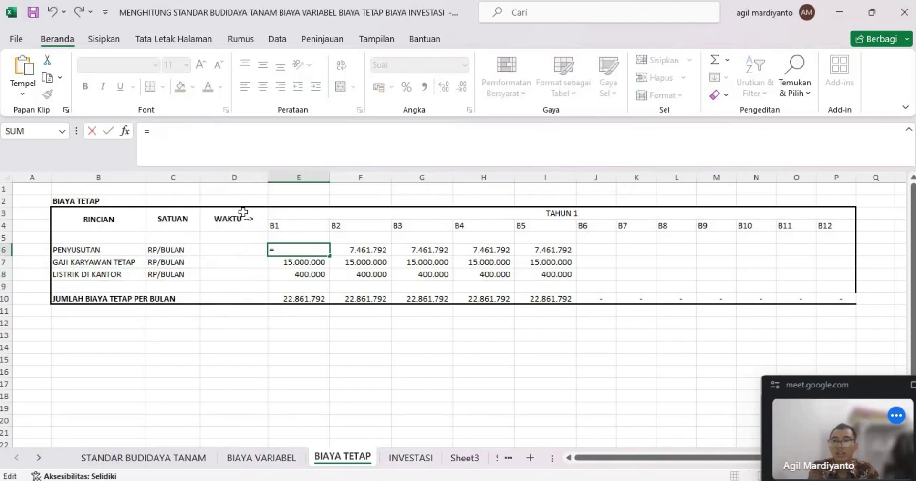
left_click(406, 459)
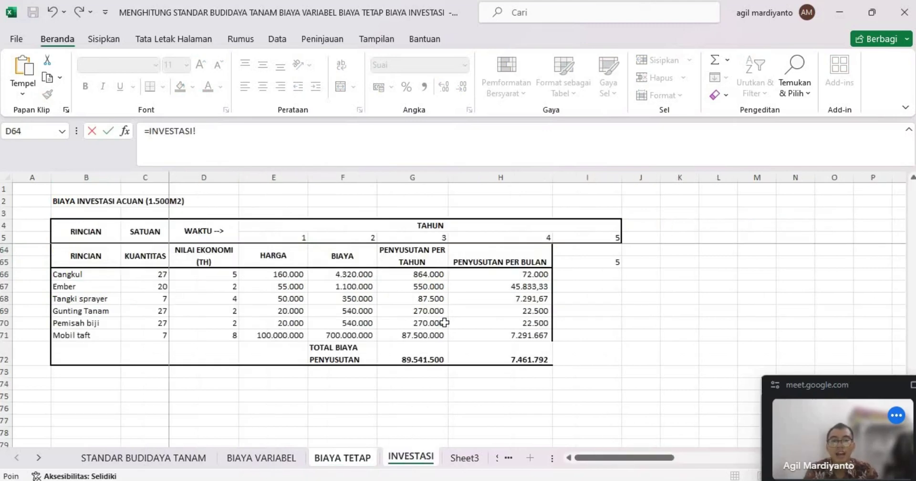
left_click(491, 362)
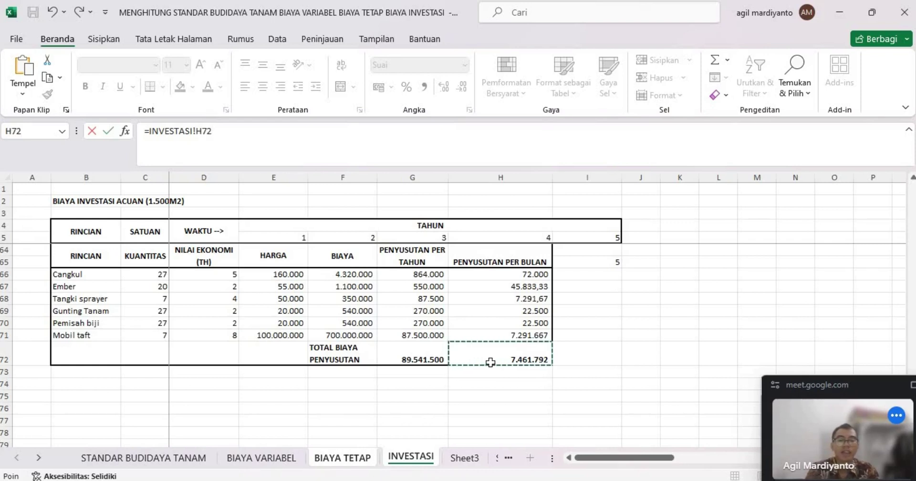
key("Return")
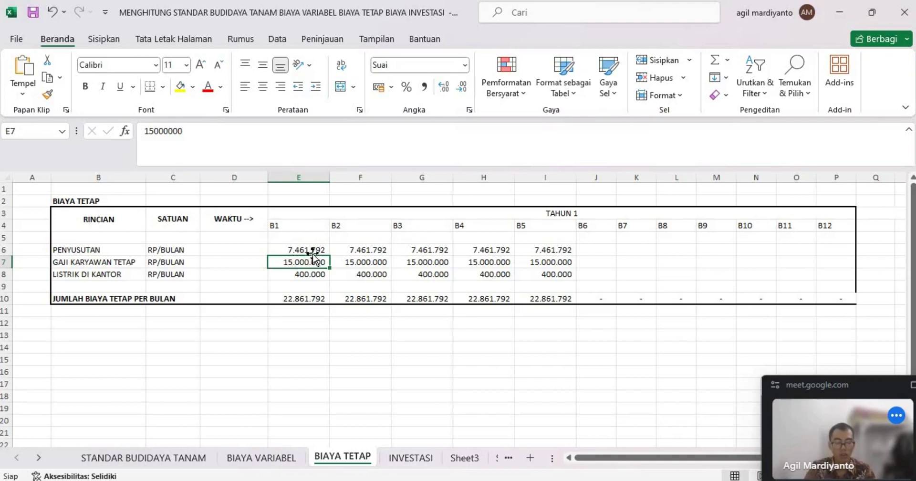
Step: Re-enter the B1 JUMLAH BIAYA TETAP PER BULAN in E10 as =SUM(E6:E8) and fill it across through B5
left_click(294, 301)
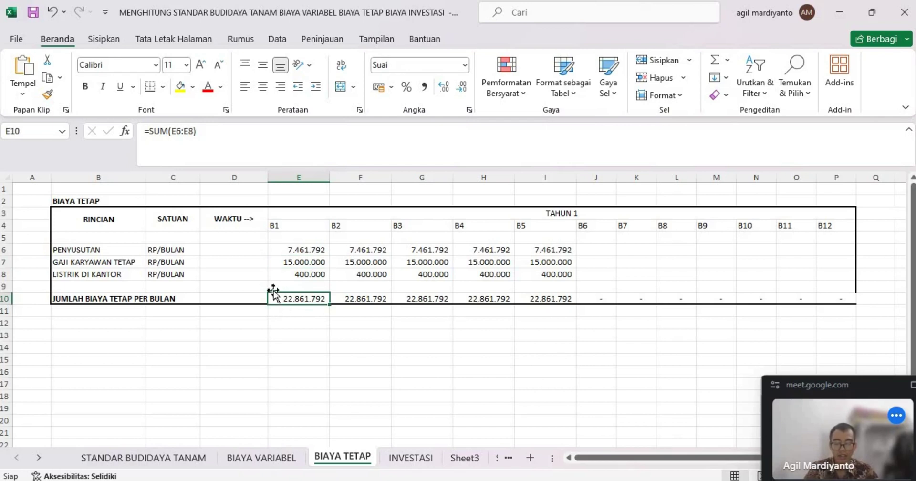
left_click(243, 133)
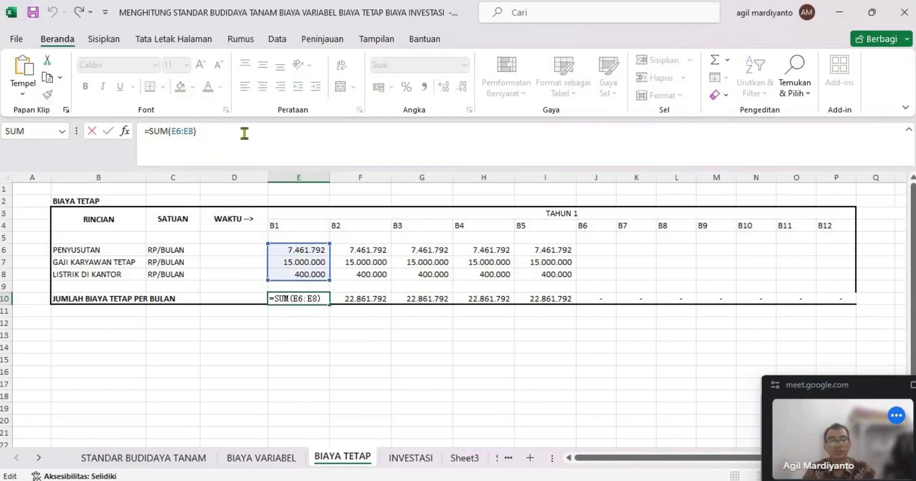
key("BackSpace")
key("BackSpace")
key("BackSpace")
key("BackSpace")
key("BackSpace")
key("BackSpace")
key("BackSpace")
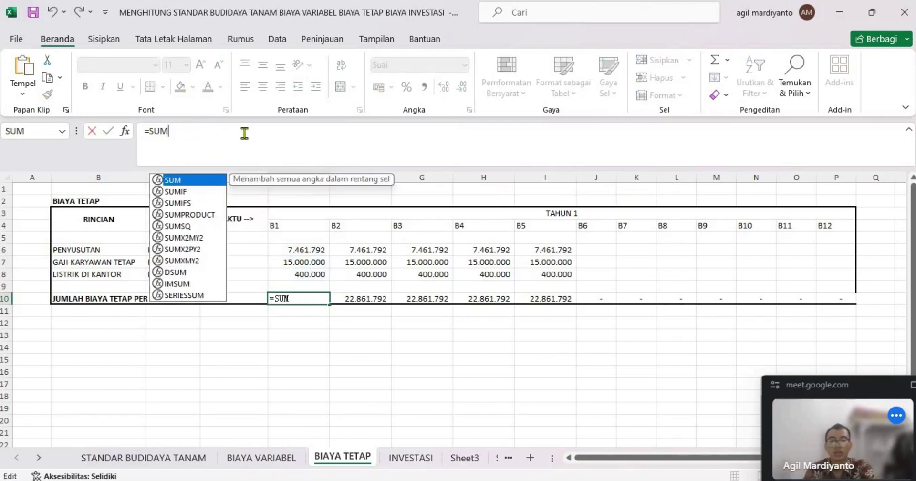
type("(")
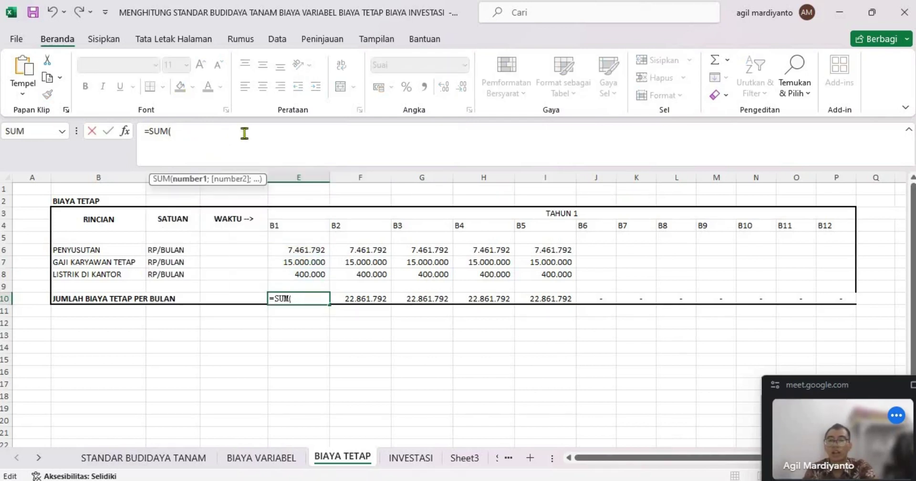
left_click(304, 254)
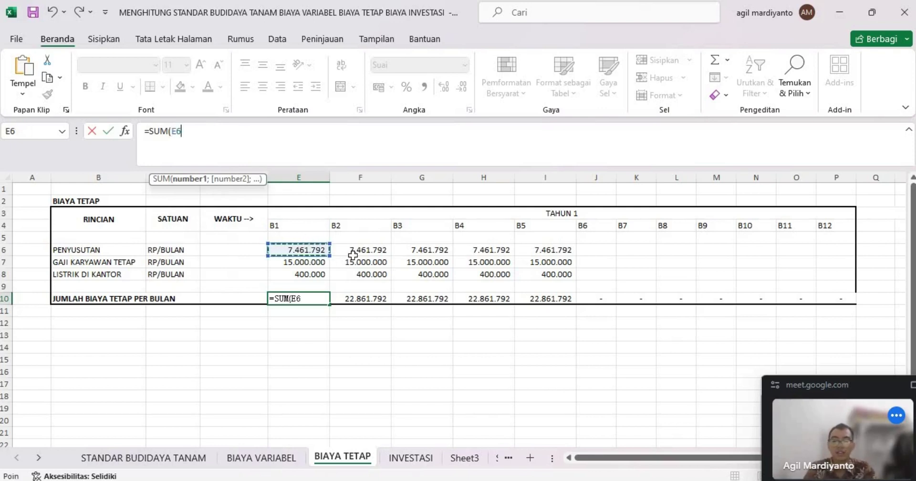
key("shift+Down")
key("shift+Down")
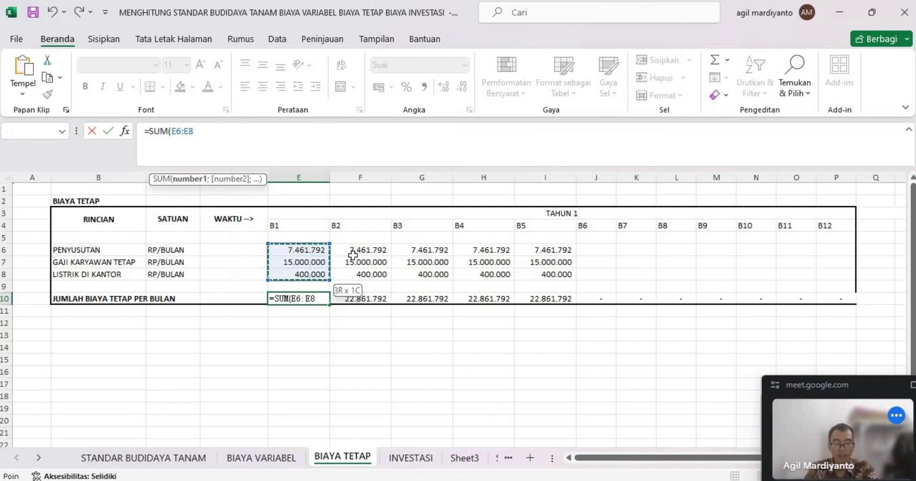
key("Return")
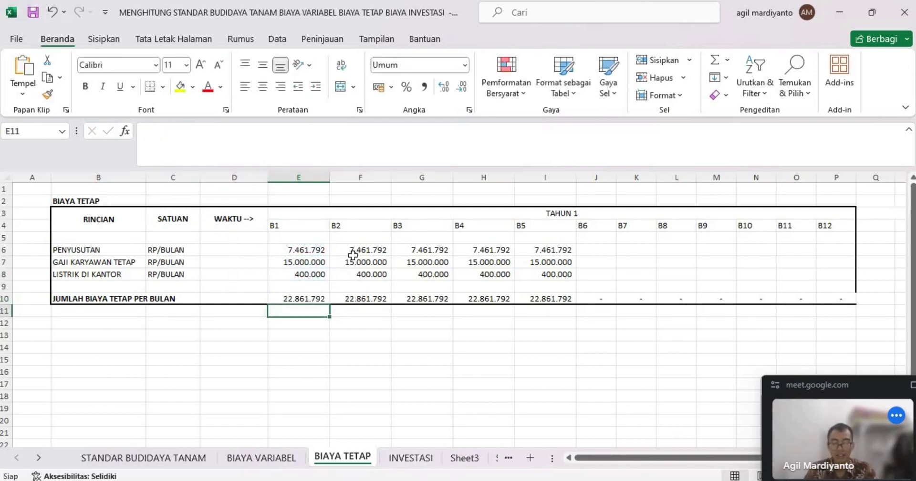
left_click(323, 299)
left_click_drag(329, 308, 563, 304)
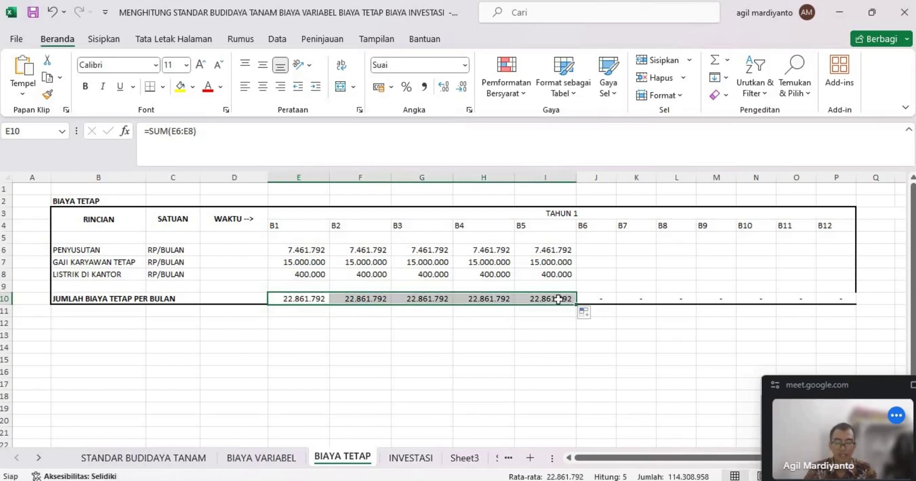
left_click(373, 338)
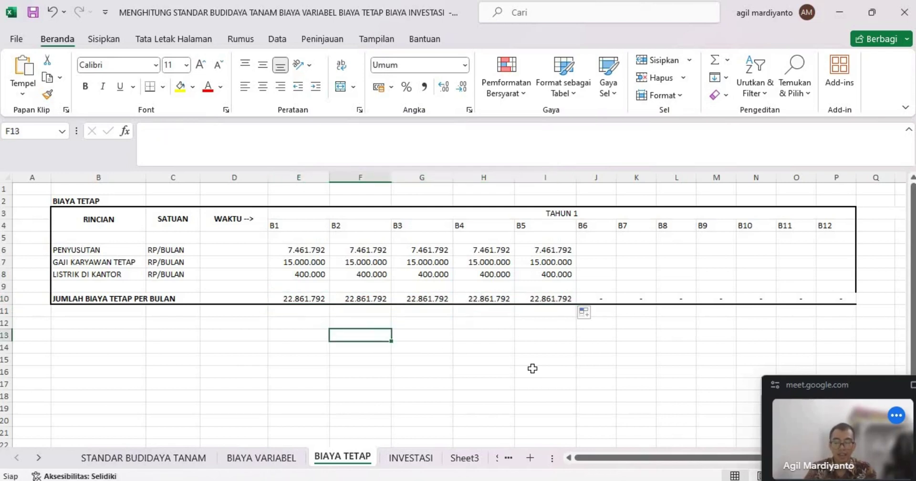